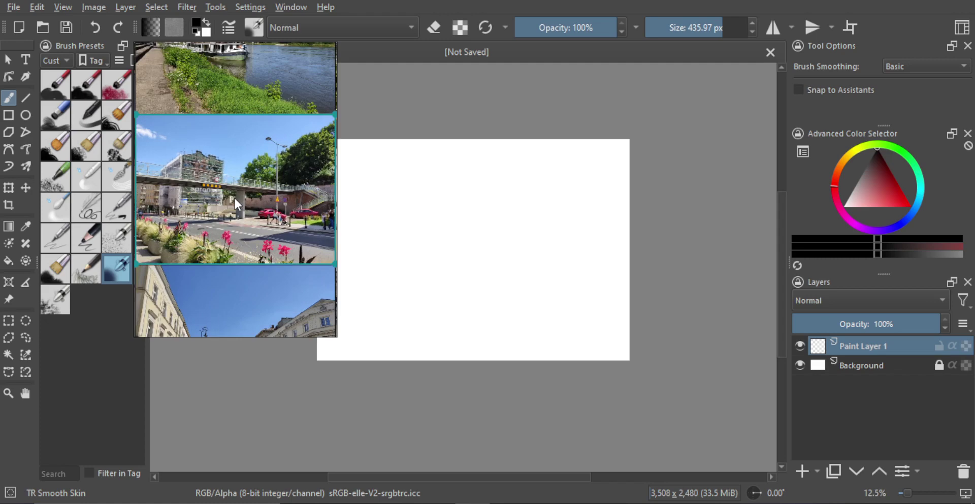
Resize the reference image window to fit the footbridge photo and choose the TR Pincel Txtr brush preset.
{"action": "left_click_drag", "start_coordinate": [333, 333], "coordinate": [487, 265]}
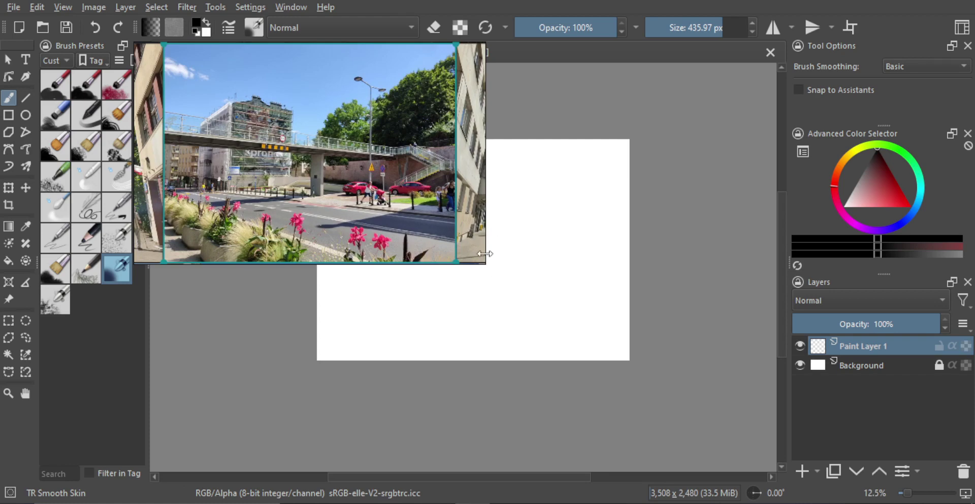
{"action": "left_click_drag", "start_coordinate": [486, 264], "coordinate": [402, 238]}
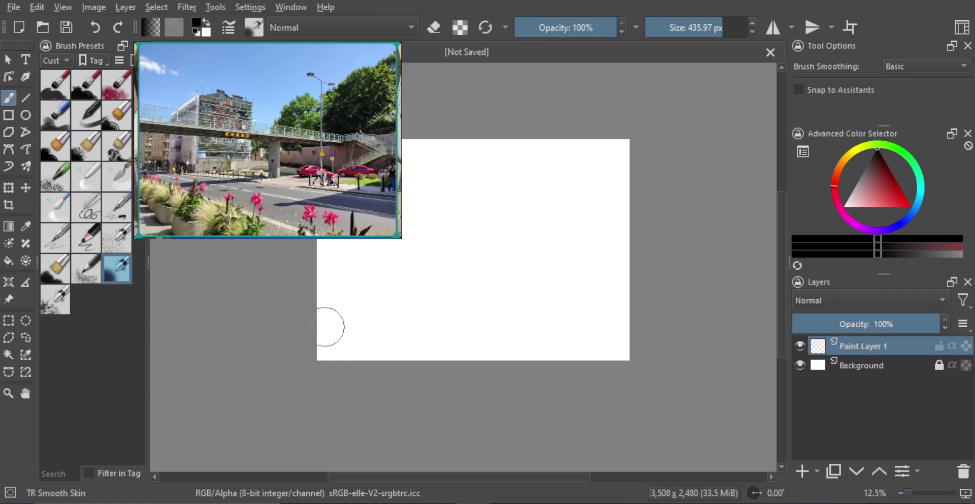
{"action": "left_click", "coordinate": [87, 243]}
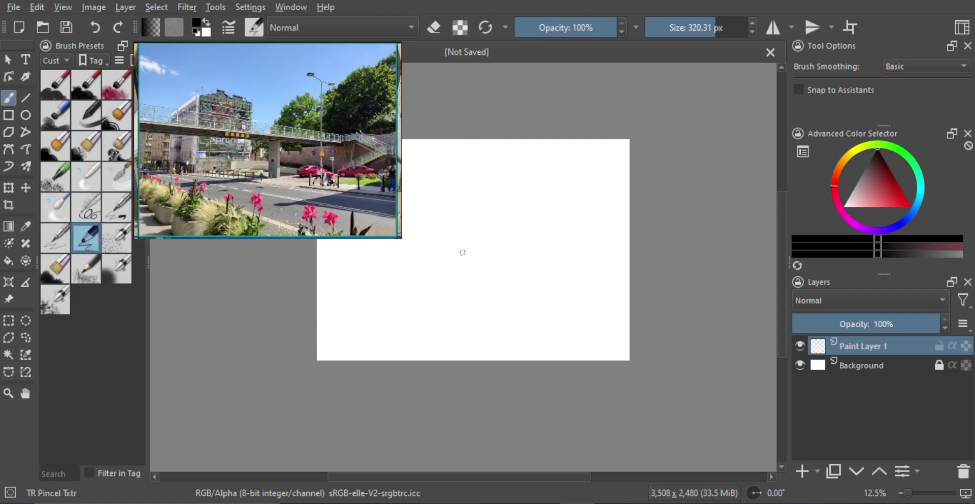
Reduce the brush size to 98.03 px and undo the test strokes on the canvas.
{"action": "mouse_move", "coordinate": [462, 253]}
{"action": "left_mouse_down"}
{"action": "mouse_move", "coordinate": [485, 277]}
{"action": "mouse_move", "coordinate": [506, 237]}
{"action": "mouse_move", "coordinate": [490, 267]}
{"action": "mouse_move", "coordinate": [509, 266]}
{"action": "mouse_move", "coordinate": [501, 255]}
{"action": "mouse_move", "coordinate": [428, 254]}
{"action": "left_mouse_up"}
{"action": "key", "text": "ctrl+z"}
{"action": "scroll", "coordinate": [500, 254], "scroll_direction": "up", "scroll_amount": 1}
{"action": "left_click_drag", "start_coordinate": [453, 255], "coordinate": [473, 265]}
{"action": "key", "text": "ctrl+z"}
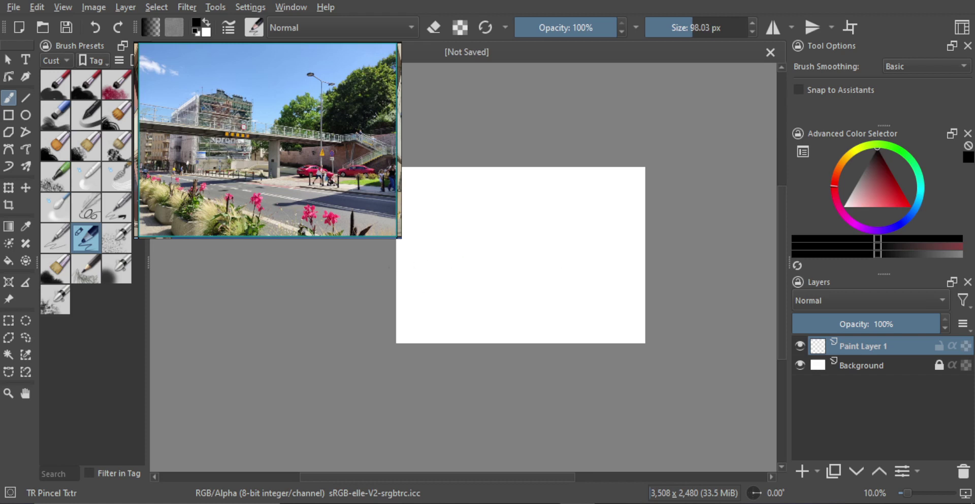
Sketch a light horizon line slightly below mid-canvas and the first perspective lines rising rightward from a vanishing point left of centre.
{"action": "left_click_drag", "start_coordinate": [396, 262], "coordinate": [644, 273]}
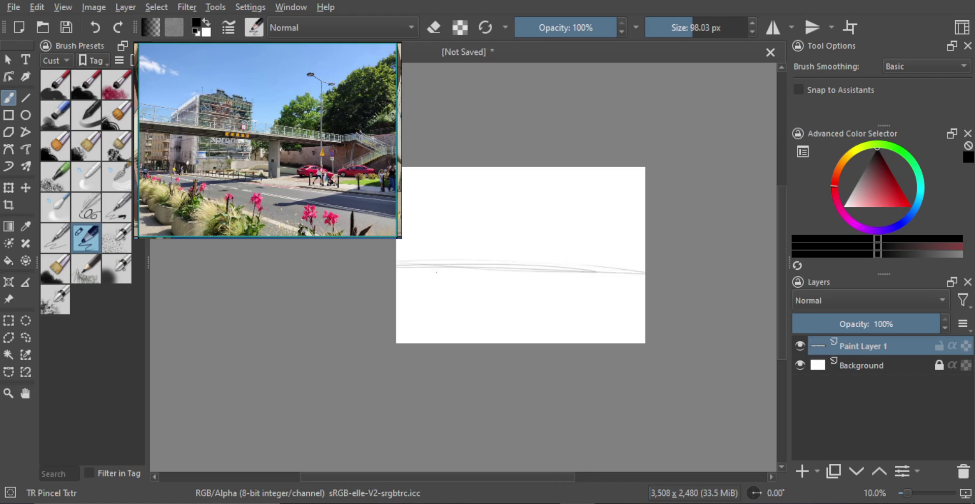
{"action": "key", "text": "ctrl+z"}
{"action": "left_click_drag", "start_coordinate": [399, 273], "coordinate": [614, 279]}
{"action": "mouse_move", "coordinate": [397, 270]}
{"action": "left_mouse_down"}
{"action": "mouse_move", "coordinate": [597, 277]}
{"action": "mouse_move", "coordinate": [632, 266]}
{"action": "left_mouse_up"}
{"action": "left_click_drag", "start_coordinate": [490, 267], "coordinate": [610, 256]}
{"action": "left_click_drag", "start_coordinate": [427, 277], "coordinate": [626, 244]}
{"action": "key", "text": "ctrl+z"}
{"action": "mouse_move", "coordinate": [483, 266]}
{"action": "left_mouse_down"}
{"action": "mouse_move", "coordinate": [618, 235]}
{"action": "mouse_move", "coordinate": [621, 205]}
{"action": "left_mouse_up"}
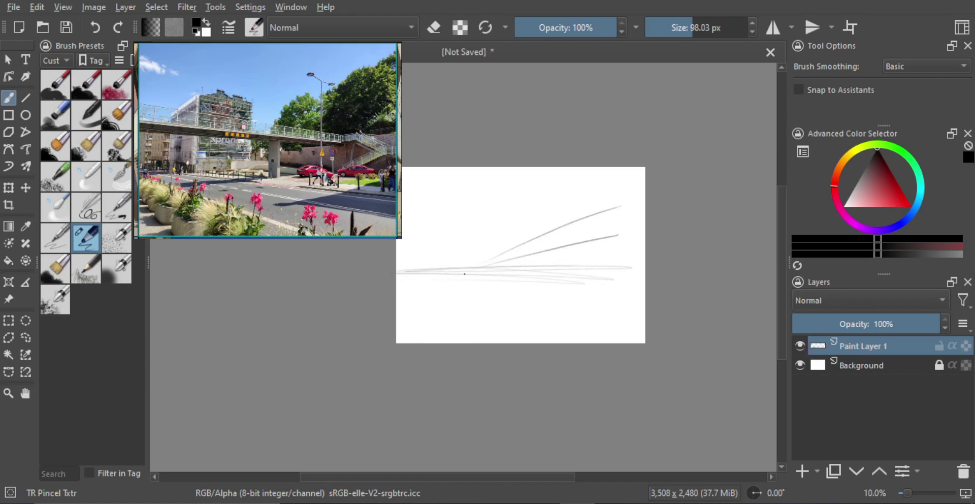
Fan more perspective lines upward from the vanishing point and reinforce the line running right along the horizon.
{"action": "mouse_move", "coordinate": [486, 260]}
{"action": "left_mouse_down"}
{"action": "mouse_move", "coordinate": [578, 186]}
{"action": "mouse_move", "coordinate": [500, 170]}
{"action": "left_mouse_up"}
{"action": "mouse_move", "coordinate": [467, 267]}
{"action": "left_mouse_down"}
{"action": "mouse_move", "coordinate": [467, 187]}
{"action": "mouse_move", "coordinate": [447, 182]}
{"action": "mouse_move", "coordinate": [459, 271]}
{"action": "left_mouse_up"}
{"action": "left_click_drag", "start_coordinate": [411, 214], "coordinate": [458, 271]}
{"action": "mouse_move", "coordinate": [439, 207]}
{"action": "left_mouse_down"}
{"action": "mouse_move", "coordinate": [462, 273]}
{"action": "mouse_move", "coordinate": [464, 189]}
{"action": "left_mouse_up"}
{"action": "mouse_move", "coordinate": [467, 266]}
{"action": "left_mouse_down"}
{"action": "mouse_move", "coordinate": [483, 195]}
{"action": "mouse_move", "coordinate": [548, 195]}
{"action": "mouse_move", "coordinate": [532, 236]}
{"action": "mouse_move", "coordinate": [584, 211]}
{"action": "left_mouse_up"}
{"action": "mouse_move", "coordinate": [496, 262]}
{"action": "left_mouse_down"}
{"action": "mouse_move", "coordinate": [605, 230]}
{"action": "mouse_move", "coordinate": [635, 256]}
{"action": "mouse_move", "coordinate": [618, 268]}
{"action": "left_mouse_up"}
{"action": "key", "text": "ctrl+z"}
{"action": "left_click_drag", "start_coordinate": [407, 270], "coordinate": [645, 286]}
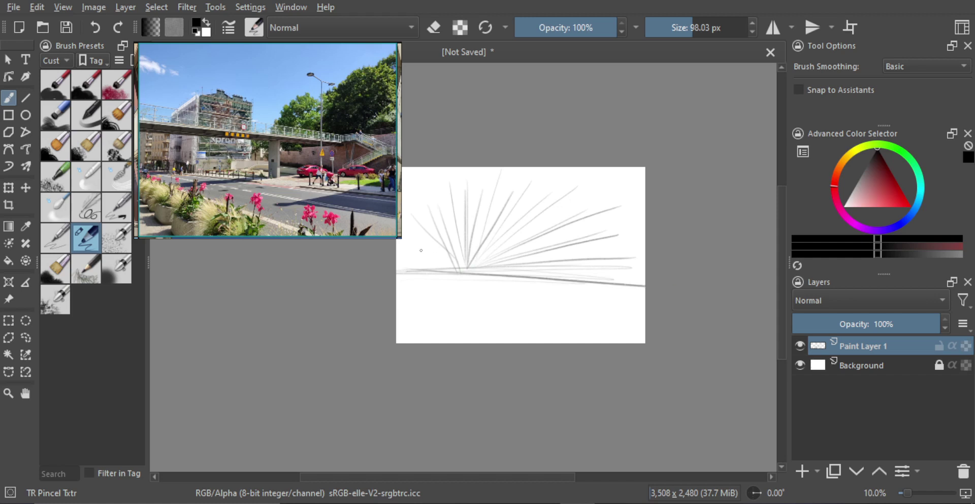
{"action": "key", "text": "ctrl+z"}
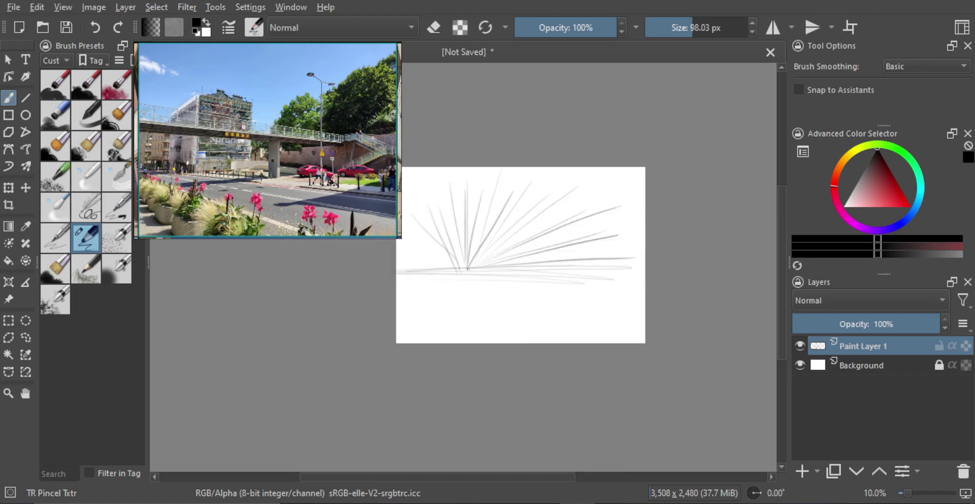
{"action": "mouse_move", "coordinate": [468, 269]}
{"action": "left_mouse_down"}
{"action": "mouse_move", "coordinate": [619, 285]}
{"action": "mouse_move", "coordinate": [622, 263]}
{"action": "left_mouse_up"}
Draw perspective lines radiating below the horizon from the vanishing point towards the canvas's left, bottom and right edges.
{"action": "mouse_move", "coordinate": [416, 244]}
{"action": "left_mouse_down"}
{"action": "mouse_move", "coordinate": [455, 274]}
{"action": "mouse_move", "coordinate": [396, 296]}
{"action": "mouse_move", "coordinate": [443, 284]}
{"action": "mouse_move", "coordinate": [399, 343]}
{"action": "left_mouse_up"}
{"action": "left_click_drag", "start_coordinate": [465, 267], "coordinate": [420, 343]}
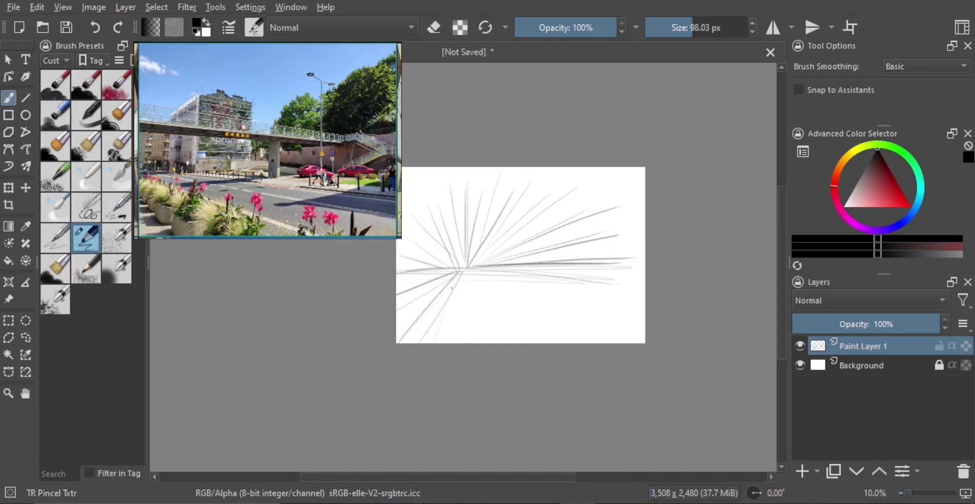
{"action": "left_click_drag", "start_coordinate": [446, 315], "coordinate": [436, 343]}
{"action": "mouse_move", "coordinate": [467, 275]}
{"action": "left_mouse_down"}
{"action": "mouse_move", "coordinate": [459, 343]}
{"action": "mouse_move", "coordinate": [478, 343]}
{"action": "left_mouse_up"}
{"action": "left_click_drag", "start_coordinate": [473, 294], "coordinate": [500, 344]}
{"action": "mouse_move", "coordinate": [473, 289]}
{"action": "left_mouse_down"}
{"action": "mouse_move", "coordinate": [500, 350]}
{"action": "mouse_move", "coordinate": [545, 342]}
{"action": "left_mouse_up"}
{"action": "left_click_drag", "start_coordinate": [497, 297], "coordinate": [589, 343]}
{"action": "mouse_move", "coordinate": [461, 280]}
{"action": "left_mouse_down"}
{"action": "mouse_move", "coordinate": [618, 334]}
{"action": "mouse_move", "coordinate": [646, 331]}
{"action": "mouse_move", "coordinate": [660, 312]}
{"action": "left_mouse_up"}
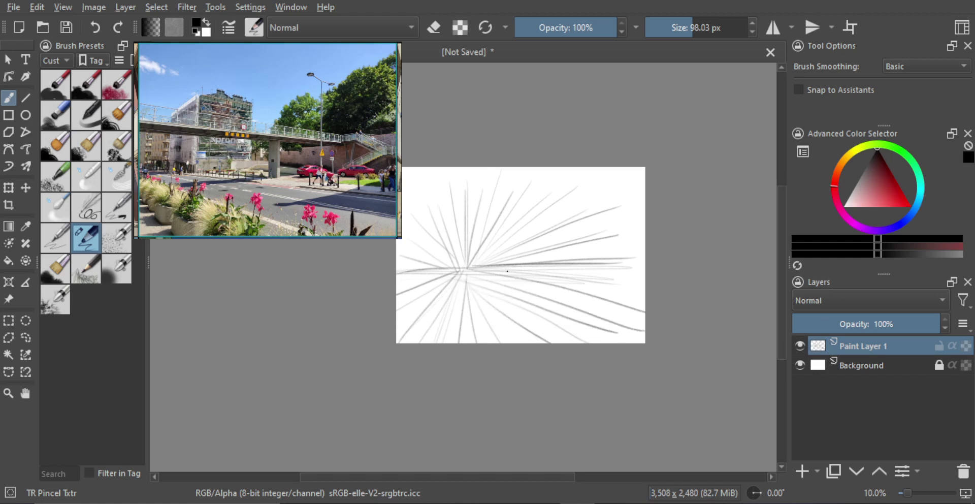
Scale the perspective grid down slightly and move it left on the canvas.
{"action": "key", "text": "ctrl+t"}
{"action": "left_click_drag", "start_coordinate": [659, 367], "coordinate": [616, 319]}
{"action": "mouse_move", "coordinate": [570, 291]}
{"action": "left_mouse_down"}
{"action": "mouse_move", "coordinate": [549, 289]}
{"action": "mouse_move", "coordinate": [576, 289]}
{"action": "mouse_move", "coordinate": [555, 285]}
{"action": "mouse_move", "coordinate": [564, 296]}
{"action": "left_mouse_up"}
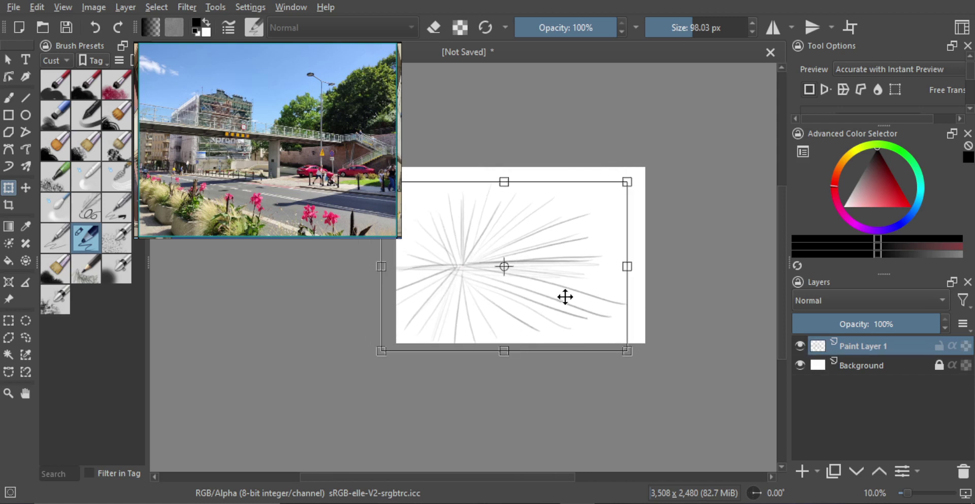
{"action": "key", "text": "Return"}
{"action": "key", "text": "b"}
{"action": "left_click_drag", "start_coordinate": [507, 269], "coordinate": [513, 275]}
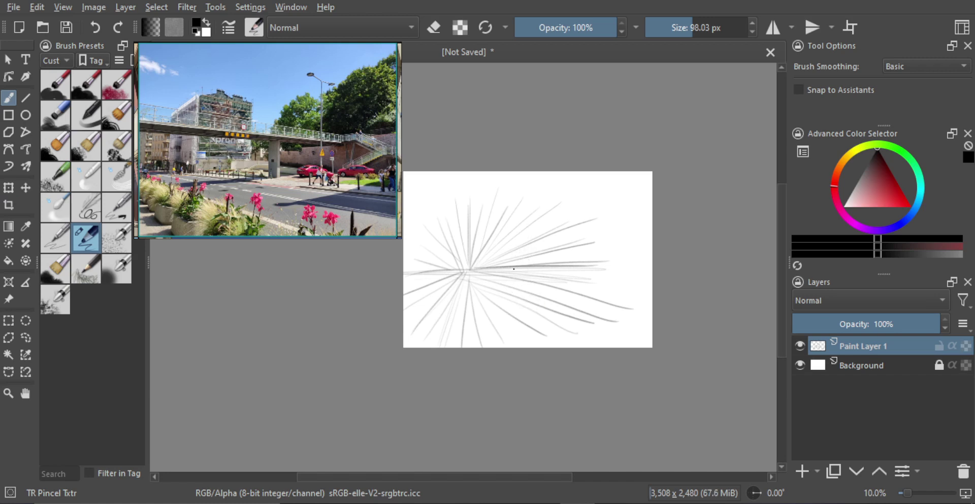
{"action": "key", "text": "t"}
{"action": "left_click_drag", "start_coordinate": [514, 278], "coordinate": [496, 283]}
{"action": "key", "text": "b"}
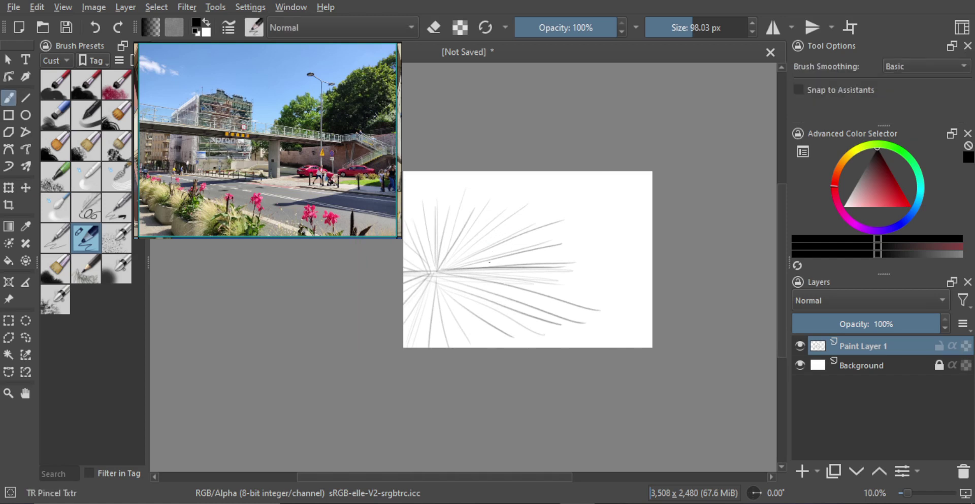
Sketch the main building as a box with vertical edges, a roofline and a base line on the perspective lines.
{"action": "left_click_drag", "start_coordinate": [483, 273], "coordinate": [479, 226]}
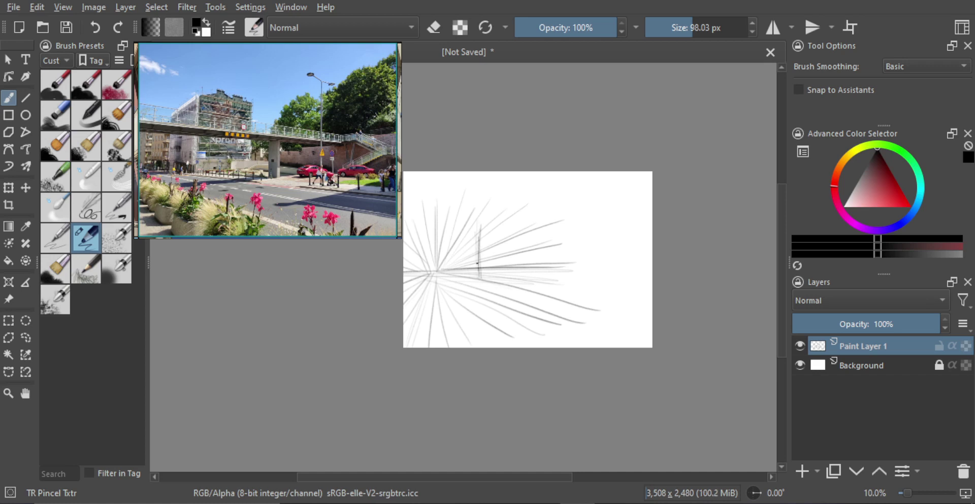
{"action": "mouse_move", "coordinate": [507, 207]}
{"action": "left_mouse_down"}
{"action": "mouse_move", "coordinate": [480, 235]}
{"action": "mouse_move", "coordinate": [506, 208]}
{"action": "mouse_move", "coordinate": [504, 281]}
{"action": "mouse_move", "coordinate": [554, 284]}
{"action": "mouse_move", "coordinate": [500, 283]}
{"action": "left_mouse_up"}
{"action": "mouse_move", "coordinate": [508, 206]}
{"action": "left_mouse_down"}
{"action": "mouse_move", "coordinate": [548, 207]}
{"action": "mouse_move", "coordinate": [555, 272]}
{"action": "left_mouse_up"}
{"action": "left_click_drag", "start_coordinate": [554, 282], "coordinate": [552, 224]}
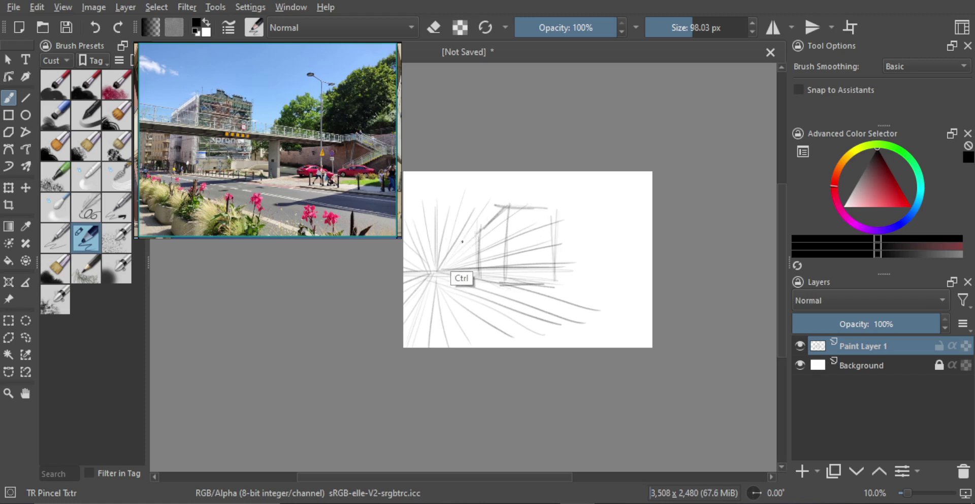
Sketch the smaller buildings near the vanishing point and a long road line receding from the lower-right corner.
{"action": "mouse_move", "coordinate": [449, 246]}
{"action": "left_mouse_down"}
{"action": "mouse_move", "coordinate": [478, 237]}
{"action": "mouse_move", "coordinate": [424, 248]}
{"action": "mouse_move", "coordinate": [459, 244]}
{"action": "mouse_move", "coordinate": [463, 282]}
{"action": "mouse_move", "coordinate": [476, 275]}
{"action": "mouse_move", "coordinate": [560, 312]}
{"action": "mouse_move", "coordinate": [643, 329]}
{"action": "left_mouse_up"}
{"action": "key", "text": "ctrl+z"}
{"action": "left_click_drag", "start_coordinate": [450, 275], "coordinate": [641, 338]}
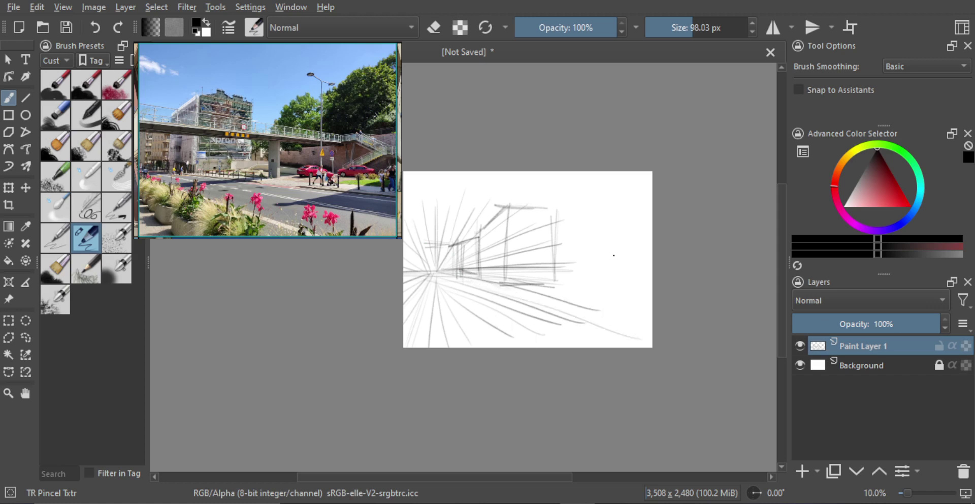
Sketch the bridge's support pillar to the right of the building and the bridge's first horizontal edge.
{"action": "left_click_drag", "start_coordinate": [575, 258], "coordinate": [579, 299]}
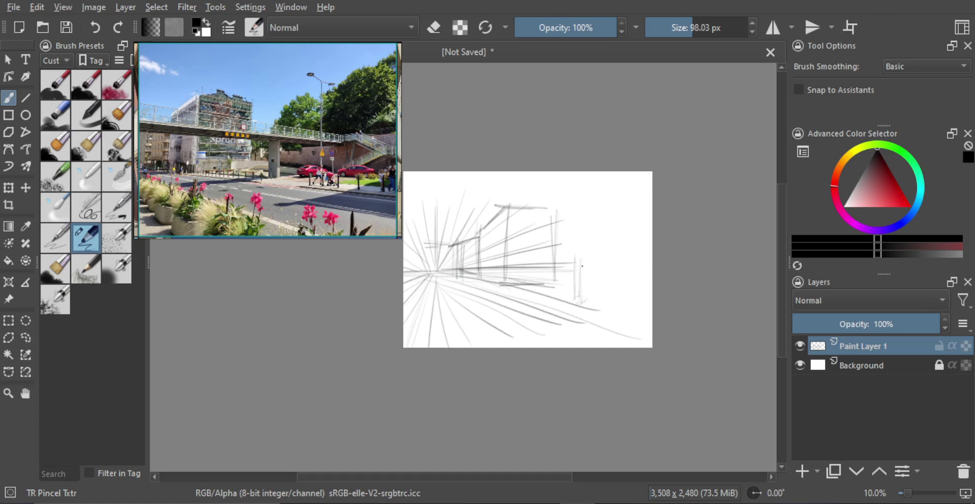
{"action": "key", "text": "ctrl+z"}
{"action": "left_click_drag", "start_coordinate": [578, 300], "coordinate": [585, 302]}
{"action": "mouse_move", "coordinate": [574, 257]}
{"action": "left_mouse_down"}
{"action": "mouse_move", "coordinate": [585, 255]}
{"action": "mouse_move", "coordinate": [574, 253]}
{"action": "mouse_move", "coordinate": [583, 291]}
{"action": "left_mouse_up"}
{"action": "key", "text": "ctrl+z"}
{"action": "mouse_move", "coordinate": [509, 256]}
{"action": "left_mouse_down"}
{"action": "mouse_move", "coordinate": [405, 252]}
{"action": "mouse_move", "coordinate": [577, 253]}
{"action": "left_mouse_up"}
{"action": "key", "text": "ctrl+z"}
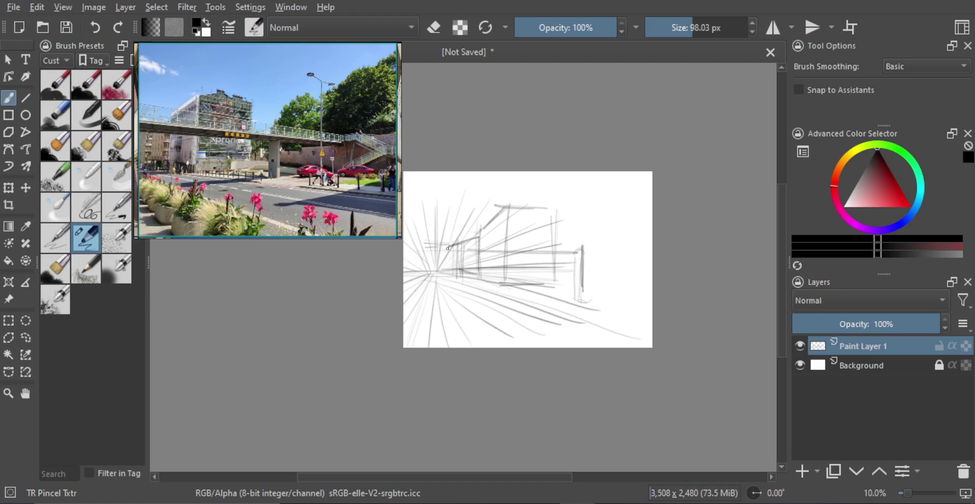
Build up the bridge deck with horizontal strokes running across the canvas over the building and pillar.
{"action": "left_click_drag", "start_coordinate": [419, 250], "coordinate": [541, 248]}
{"action": "left_click_drag", "start_coordinate": [404, 254], "coordinate": [553, 255]}
{"action": "left_click_drag", "start_coordinate": [431, 258], "coordinate": [569, 257]}
{"action": "left_click_drag", "start_coordinate": [404, 250], "coordinate": [645, 249]}
{"action": "left_click_drag", "start_coordinate": [551, 248], "coordinate": [603, 250]}
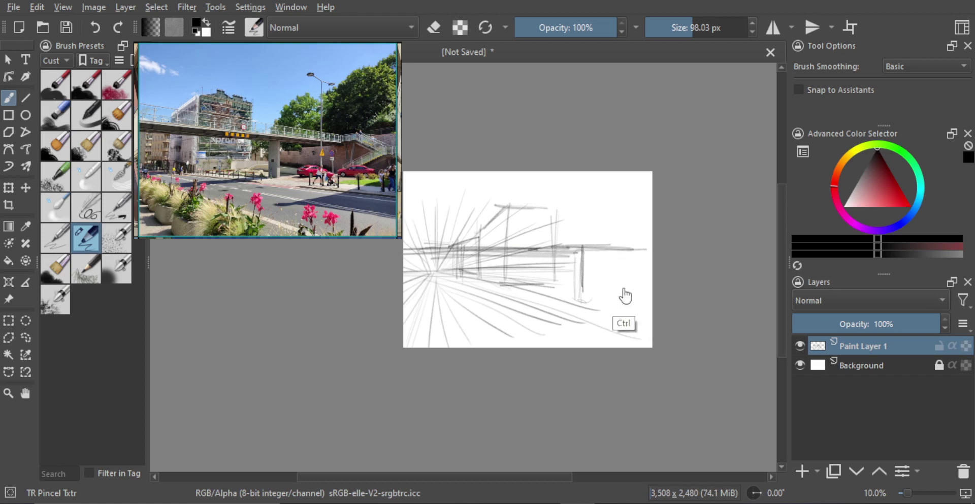
Scale the whole sketch down and reposition it to free space on the canvas's right side, then return to the brush.
{"action": "key", "text": "ctrl+t"}
{"action": "left_click_drag", "start_coordinate": [649, 187], "coordinate": [605, 237]}
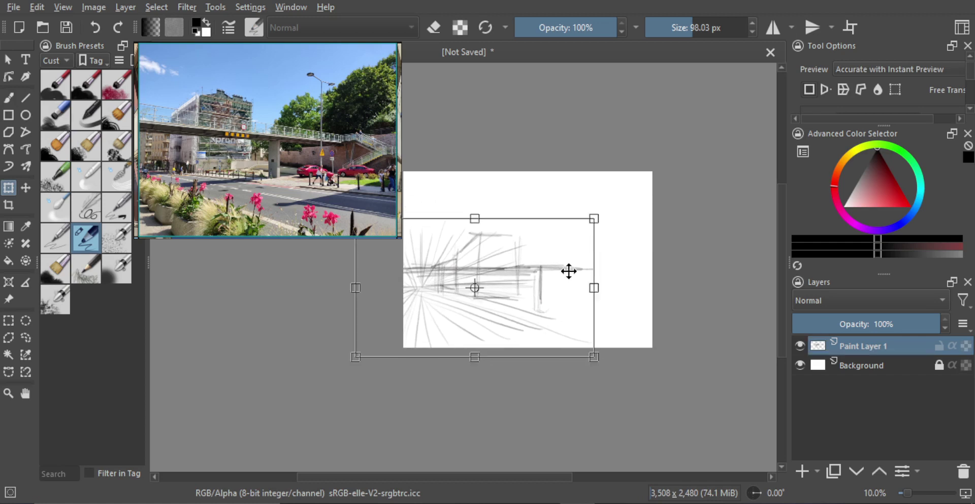
{"action": "left_click_drag", "start_coordinate": [568, 270], "coordinate": [577, 255]}
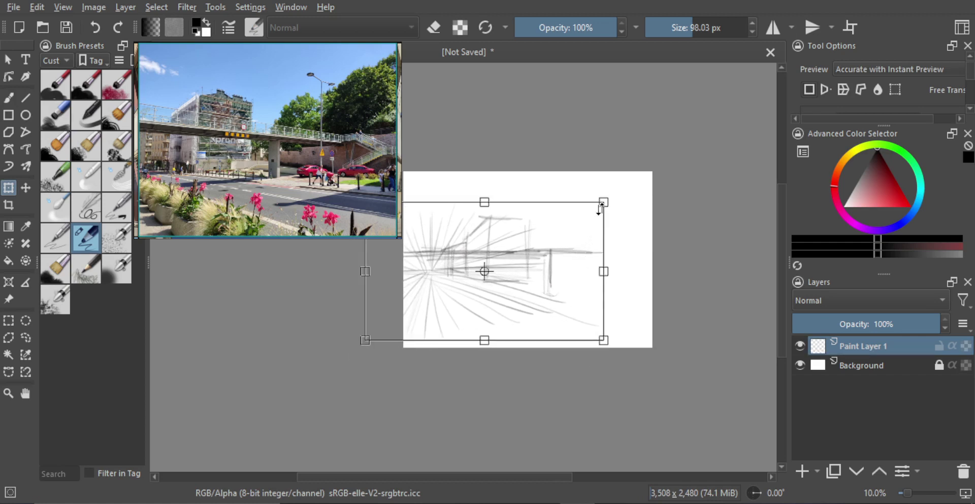
{"action": "left_click_drag", "start_coordinate": [604, 203], "coordinate": [587, 229]}
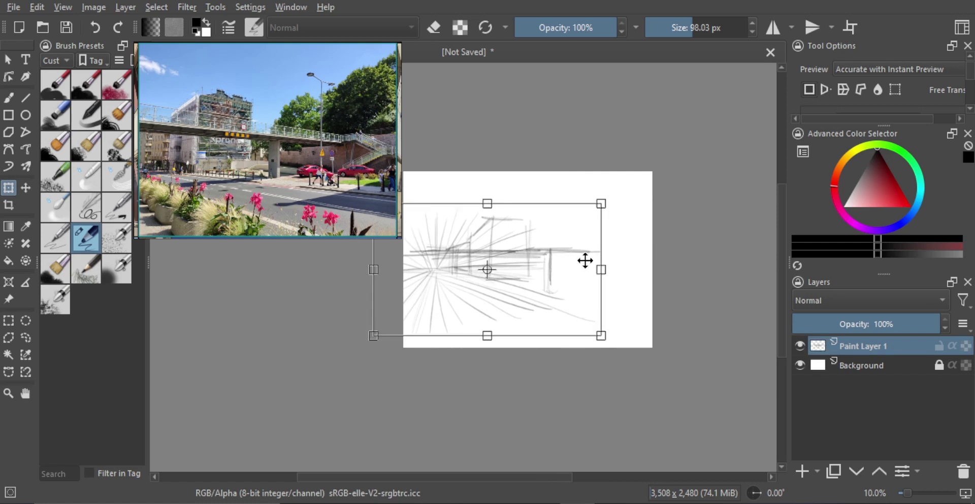
{"action": "key", "text": "Return"}
{"action": "key", "text": "b"}
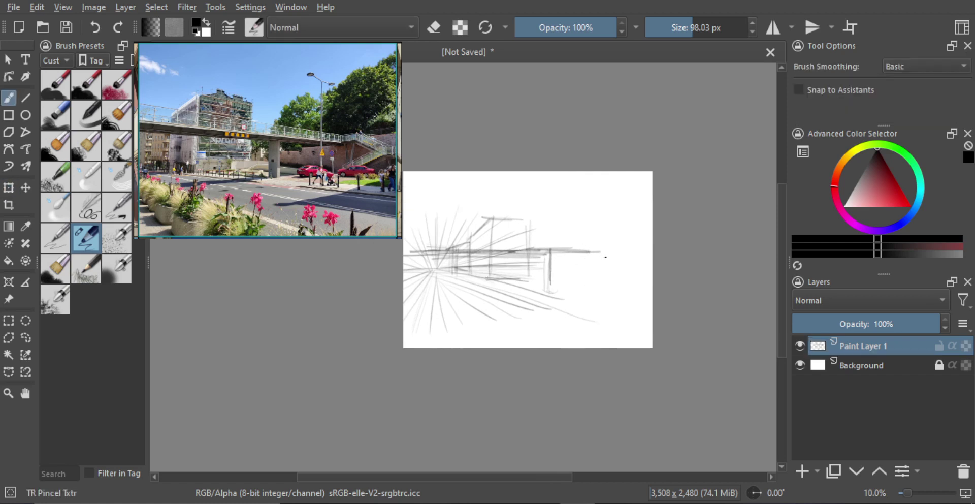
Sketch the staircase descending from the bridge's right end with its landing block, undoing the misplaced strokes.
{"action": "mouse_move", "coordinate": [601, 251]}
{"action": "left_mouse_down"}
{"action": "mouse_move", "coordinate": [622, 276]}
{"action": "mouse_move", "coordinate": [581, 288]}
{"action": "mouse_move", "coordinate": [589, 301]}
{"action": "left_mouse_up"}
{"action": "left_click_drag", "start_coordinate": [595, 283], "coordinate": [603, 286]}
{"action": "mouse_move", "coordinate": [617, 272]}
{"action": "left_mouse_down"}
{"action": "mouse_move", "coordinate": [636, 275]}
{"action": "mouse_move", "coordinate": [632, 300]}
{"action": "mouse_move", "coordinate": [640, 285]}
{"action": "left_mouse_up"}
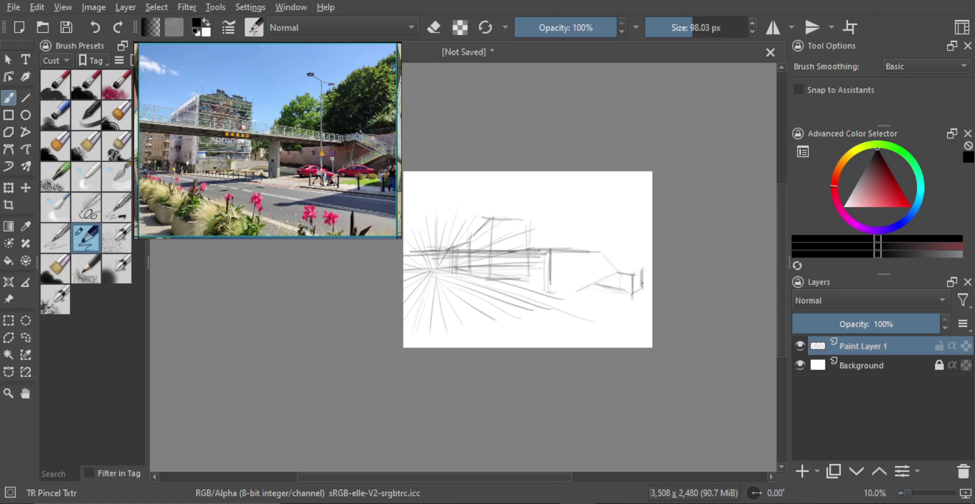
{"action": "key", "text": "ctrl+z"}
{"action": "key", "text": "ctrl+z"}
{"action": "mouse_move", "coordinate": [629, 295]}
{"action": "left_mouse_down"}
{"action": "mouse_move", "coordinate": [643, 293]}
{"action": "mouse_move", "coordinate": [644, 276]}
{"action": "mouse_move", "coordinate": [643, 293]}
{"action": "left_mouse_up"}
{"action": "key", "text": "ctrl+z"}
{"action": "left_click_drag", "start_coordinate": [642, 277], "coordinate": [641, 290]}
{"action": "mouse_move", "coordinate": [599, 251]}
{"action": "left_mouse_down"}
{"action": "mouse_move", "coordinate": [640, 274]}
{"action": "mouse_move", "coordinate": [563, 259]}
{"action": "left_mouse_up"}
{"action": "key", "text": "ctrl+z"}
{"action": "key", "text": "ctrl+z"}
{"action": "key", "text": "ctrl+z"}
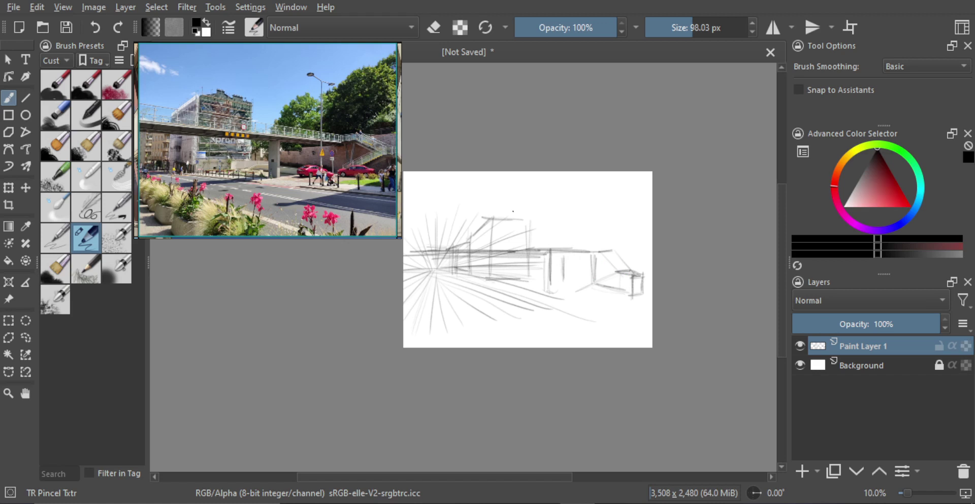
Add vertical division lines to the facade of the main building above the bridge deck.
{"action": "left_click_drag", "start_coordinate": [491, 256], "coordinate": [490, 213]}
{"action": "mouse_move", "coordinate": [488, 267]}
{"action": "left_mouse_down"}
{"action": "mouse_move", "coordinate": [488, 218]}
{"action": "mouse_move", "coordinate": [485, 225]}
{"action": "left_mouse_up"}
{"action": "left_click_drag", "start_coordinate": [511, 250], "coordinate": [519, 221]}
{"action": "left_click_drag", "start_coordinate": [528, 249], "coordinate": [527, 229]}
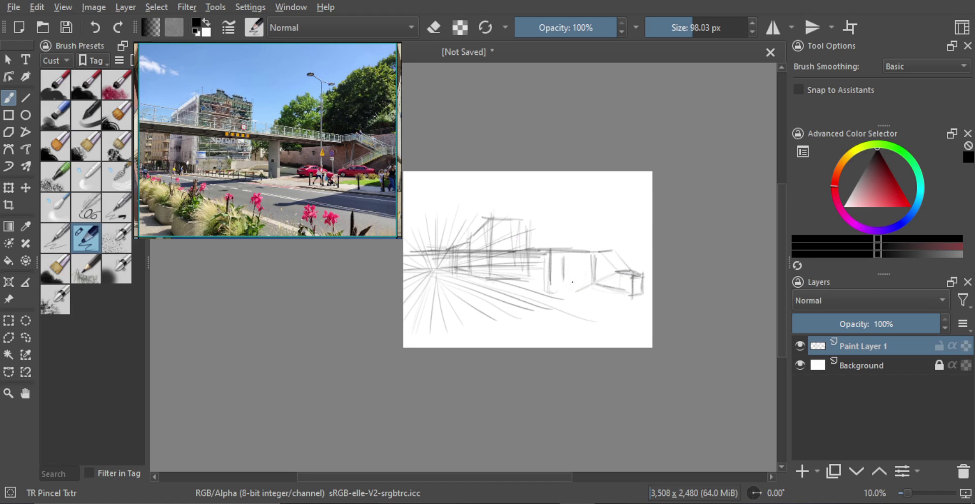
Sketch the base line of the wall behind the pillar and block in the two parked cars below the bridge.
{"action": "left_click_drag", "start_coordinate": [572, 277], "coordinate": [585, 278]}
{"action": "key", "text": "ctrl+z"}
{"action": "key", "text": "ctrl+z"}
{"action": "left_click_drag", "start_coordinate": [544, 270], "coordinate": [652, 292]}
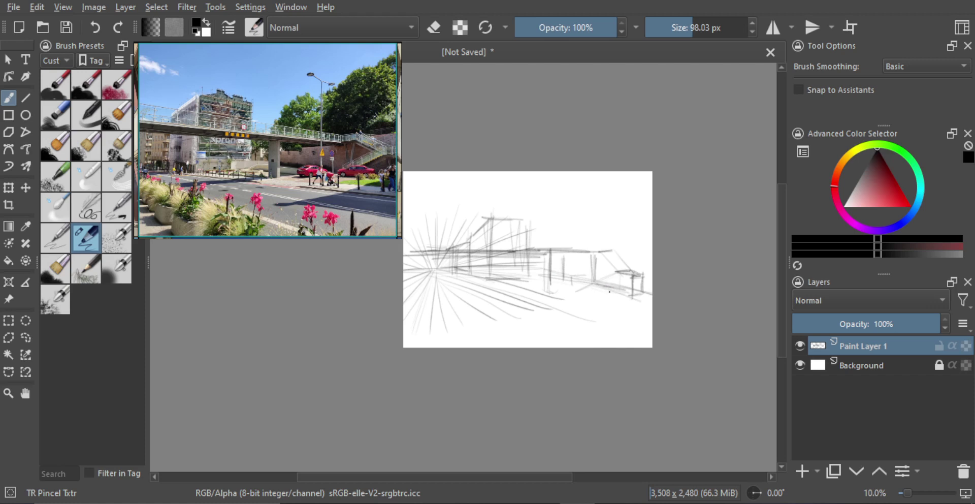
{"action": "left_click_drag", "start_coordinate": [608, 284], "coordinate": [623, 299]}
{"action": "mouse_move", "coordinate": [603, 287]}
{"action": "left_mouse_down"}
{"action": "mouse_move", "coordinate": [617, 301]}
{"action": "mouse_move", "coordinate": [623, 288]}
{"action": "left_mouse_up"}
{"action": "mouse_move", "coordinate": [568, 292]}
{"action": "left_mouse_down"}
{"action": "mouse_move", "coordinate": [588, 291]}
{"action": "mouse_move", "coordinate": [571, 301]}
{"action": "mouse_move", "coordinate": [593, 302]}
{"action": "mouse_move", "coordinate": [564, 299]}
{"action": "mouse_move", "coordinate": [584, 287]}
{"action": "mouse_move", "coordinate": [591, 295]}
{"action": "left_mouse_up"}
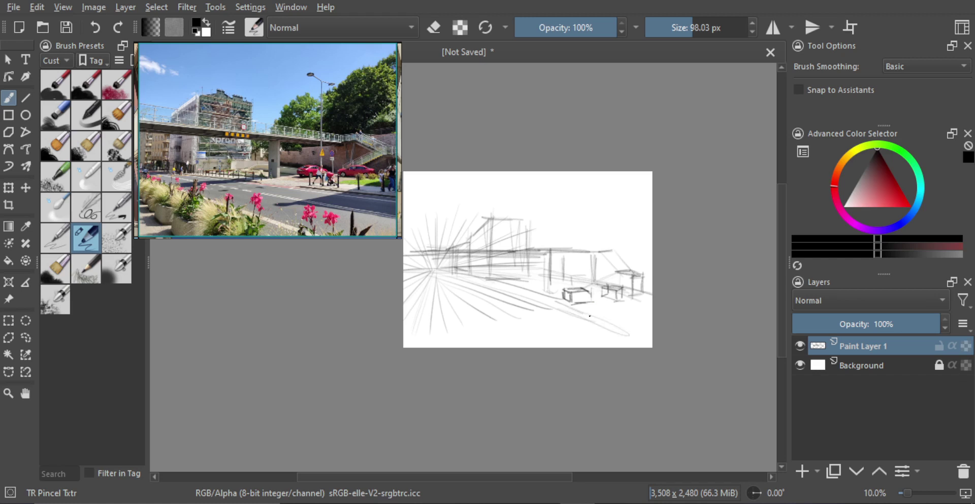
Sketch the far kerb line below the cars and the foreground planter edge with rough plant marks along it.
{"action": "mouse_move", "coordinate": [558, 300]}
{"action": "left_mouse_down"}
{"action": "mouse_move", "coordinate": [646, 330]}
{"action": "mouse_move", "coordinate": [632, 320]}
{"action": "left_mouse_up"}
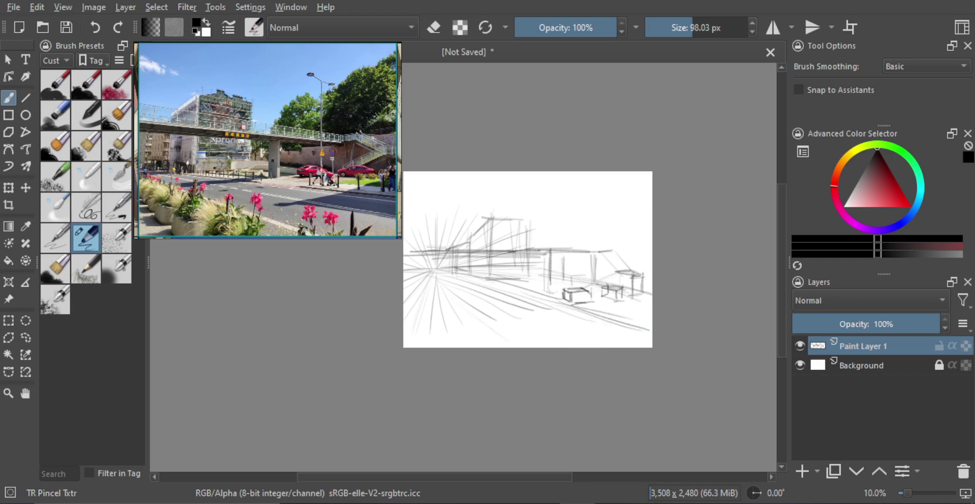
{"action": "left_click_drag", "start_coordinate": [448, 289], "coordinate": [518, 348]}
{"action": "left_click_drag", "start_coordinate": [451, 286], "coordinate": [509, 345]}
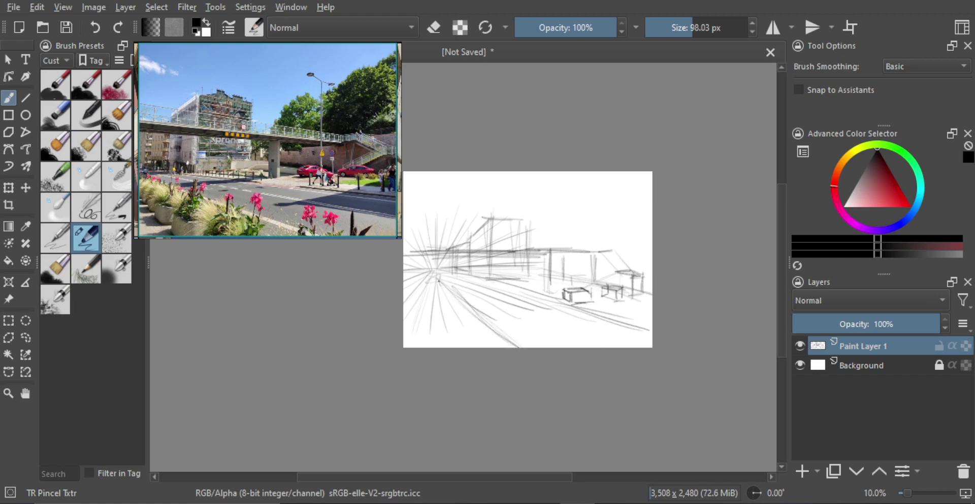
{"action": "mouse_move", "coordinate": [429, 273]}
{"action": "left_mouse_down"}
{"action": "mouse_move", "coordinate": [416, 296]}
{"action": "mouse_move", "coordinate": [429, 295]}
{"action": "mouse_move", "coordinate": [440, 319]}
{"action": "mouse_move", "coordinate": [455, 300]}
{"action": "mouse_move", "coordinate": [472, 337]}
{"action": "mouse_move", "coordinate": [476, 312]}
{"action": "mouse_move", "coordinate": [486, 349]}
{"action": "mouse_move", "coordinate": [520, 348]}
{"action": "mouse_move", "coordinate": [511, 348]}
{"action": "mouse_move", "coordinate": [525, 337]}
{"action": "mouse_move", "coordinate": [565, 346]}
{"action": "left_mouse_up"}
{"action": "left_click_drag", "start_coordinate": [573, 329], "coordinate": [572, 349]}
{"action": "key", "text": "ctrl+z"}
{"action": "key", "text": "ctrl+z"}
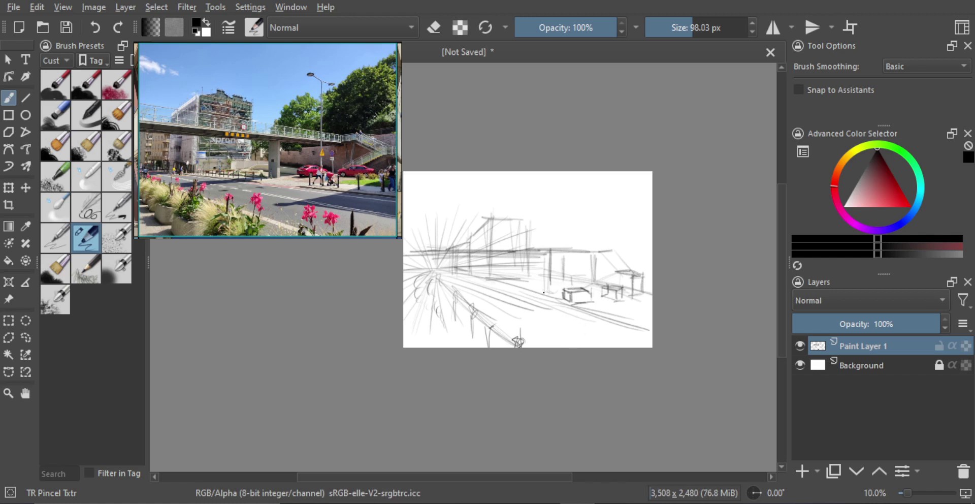
Scale the complete street sketch down and shift it right so it fits within the canvas.
{"action": "key", "text": "l"}
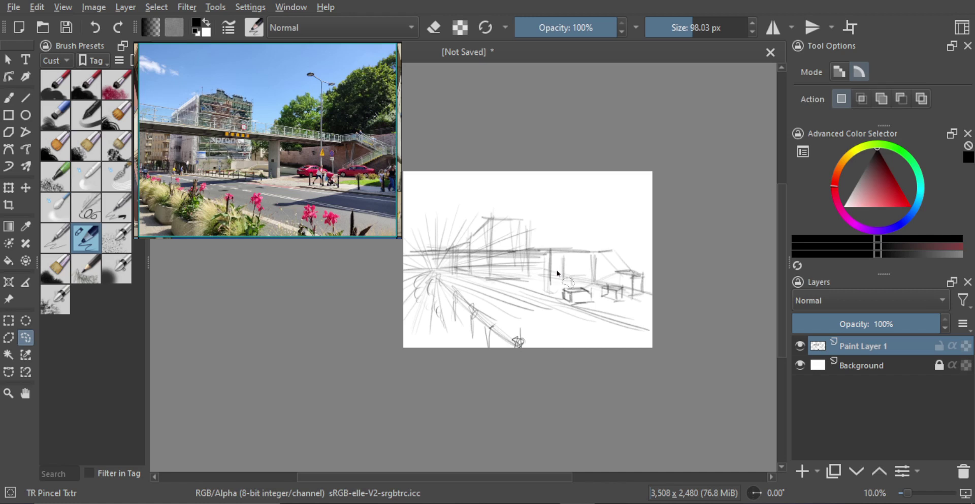
{"action": "key", "text": "ctrl+t"}
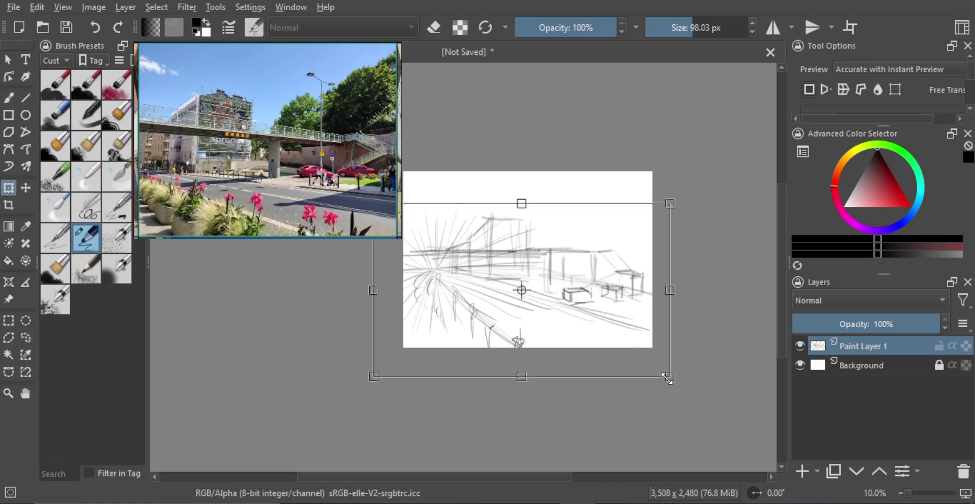
{"action": "left_click_drag", "start_coordinate": [666, 374], "coordinate": [628, 351]}
{"action": "left_click_drag", "start_coordinate": [596, 312], "coordinate": [615, 313]}
{"action": "key", "text": "Return"}
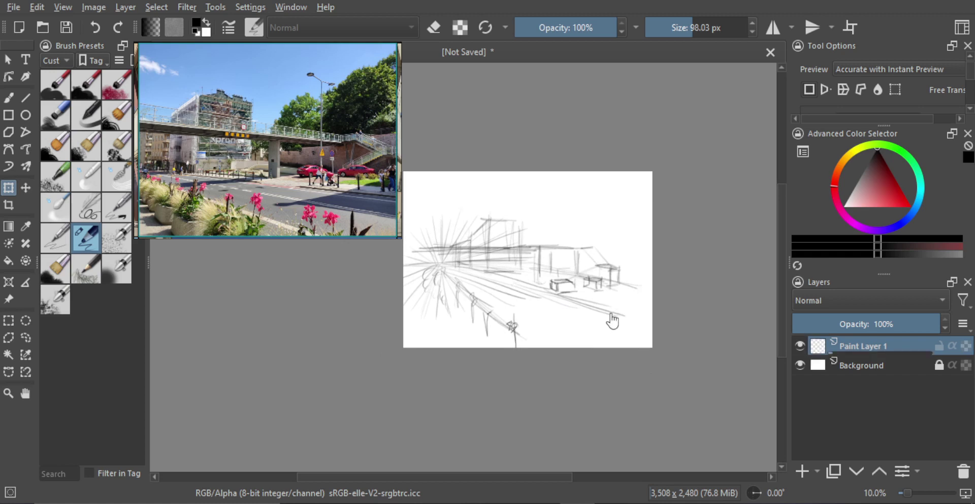
Select the car beside the bridge pillar with a freehand selection, shift it slightly, and clear the selection.
{"action": "key", "text": "l"}
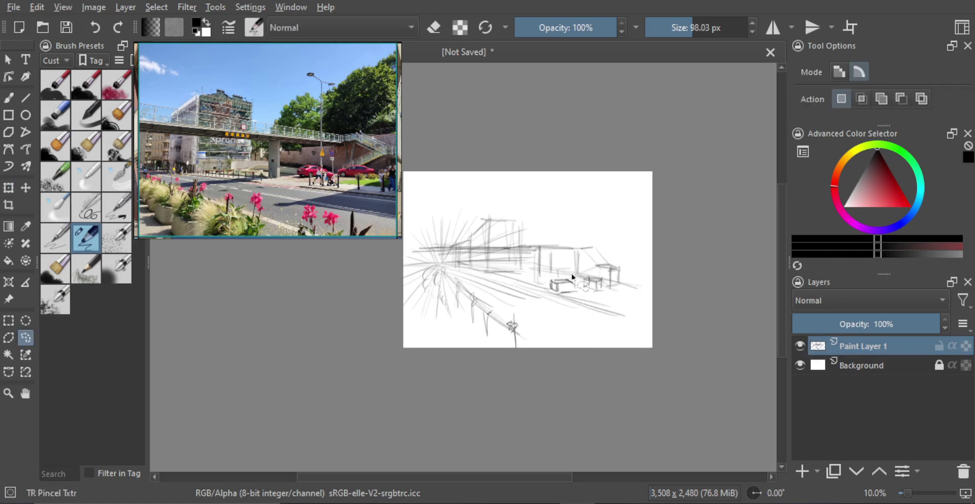
{"action": "mouse_move", "coordinate": [568, 278]}
{"action": "left_mouse_down"}
{"action": "mouse_move", "coordinate": [550, 282]}
{"action": "mouse_move", "coordinate": [575, 285]}
{"action": "mouse_move", "coordinate": [570, 298]}
{"action": "mouse_move", "coordinate": [572, 279]}
{"action": "left_mouse_up"}
{"action": "key", "text": "t"}
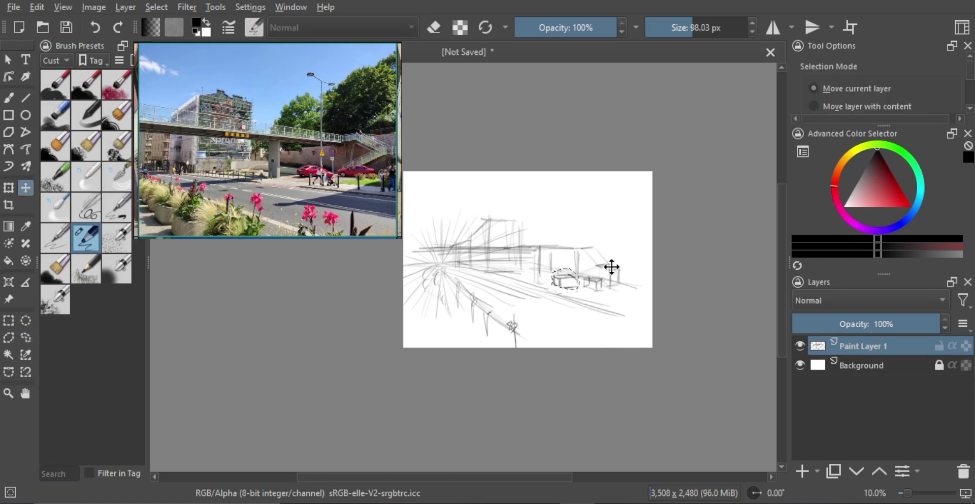
{"action": "key", "text": "ctrl+shift+a"}
{"action": "key", "text": "b"}
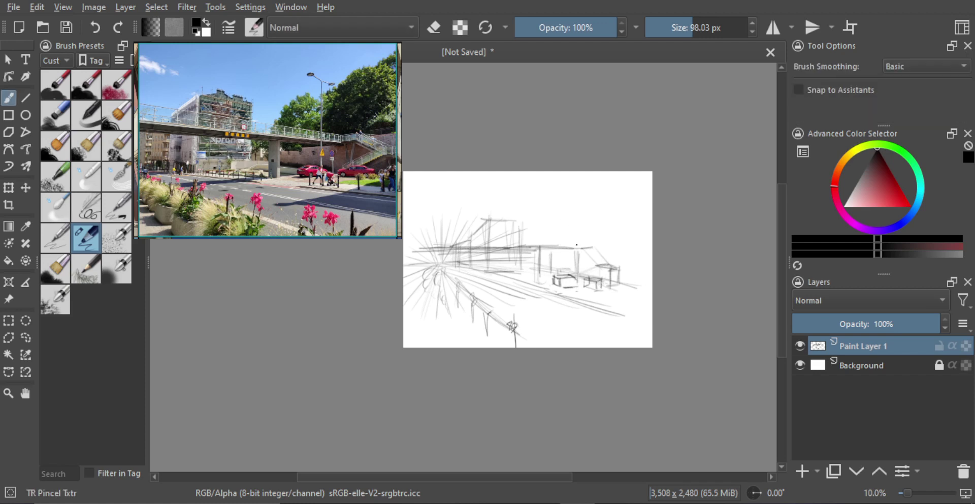
Select the stairs and both cars together, move them right away from the pillar, and clear the selection.
{"action": "key", "text": "ctrl+shift+f"}
{"action": "mouse_move", "coordinate": [557, 246]}
{"action": "left_mouse_down"}
{"action": "mouse_move", "coordinate": [594, 305]}
{"action": "mouse_move", "coordinate": [553, 291]}
{"action": "mouse_move", "coordinate": [549, 274]}
{"action": "mouse_move", "coordinate": [625, 268]}
{"action": "left_mouse_up"}
{"action": "key", "text": "t"}
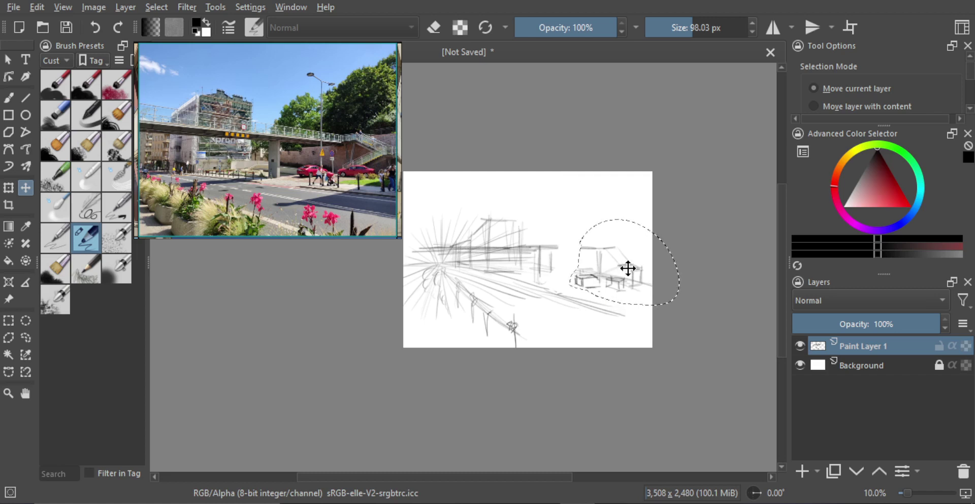
{"action": "key", "text": "b"}
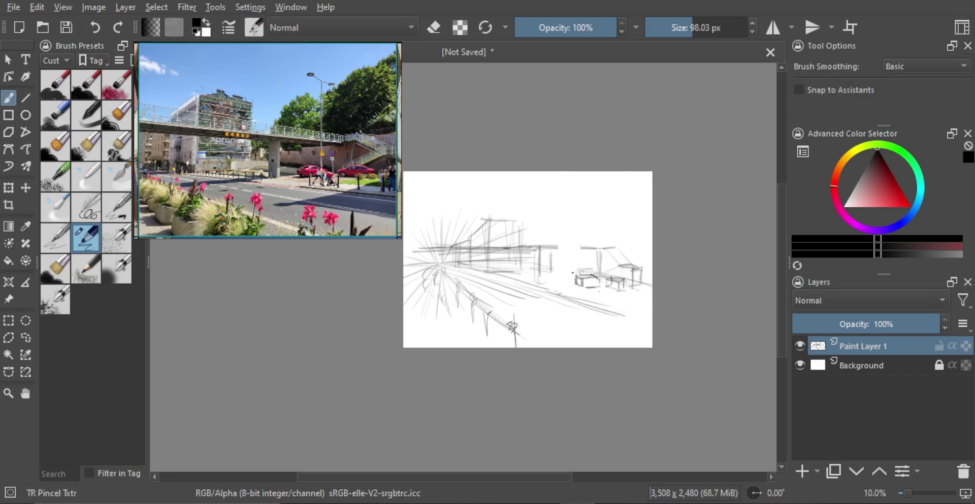
Sketch a short wall line beside the pillar and a tall street lamp with two arms rising behind the cars.
{"action": "mouse_move", "coordinate": [554, 259]}
{"action": "left_mouse_down"}
{"action": "mouse_move", "coordinate": [580, 254]}
{"action": "mouse_move", "coordinate": [589, 295]}
{"action": "left_mouse_up"}
{"action": "left_click_drag", "start_coordinate": [593, 213], "coordinate": [590, 300]}
{"action": "key", "text": "ctrl+z"}
{"action": "left_click_drag", "start_coordinate": [588, 217], "coordinate": [589, 300]}
{"action": "mouse_move", "coordinate": [576, 199]}
{"action": "left_mouse_down"}
{"action": "mouse_move", "coordinate": [591, 216]}
{"action": "mouse_move", "coordinate": [609, 210]}
{"action": "left_mouse_up"}
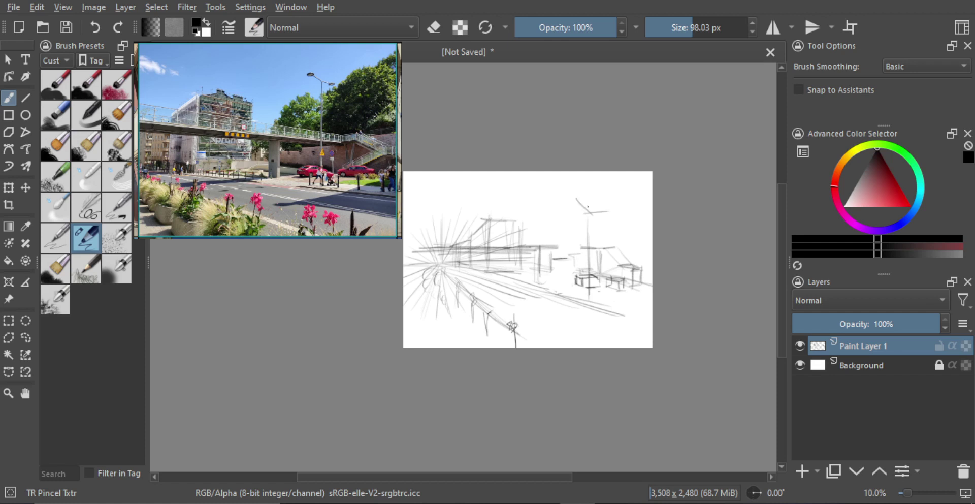
Sketch a higher roof line for the main building and the slanted edge receding from it.
{"action": "left_click_drag", "start_coordinate": [500, 209], "coordinate": [520, 211]}
{"action": "left_click_drag", "start_coordinate": [526, 267], "coordinate": [526, 251]}
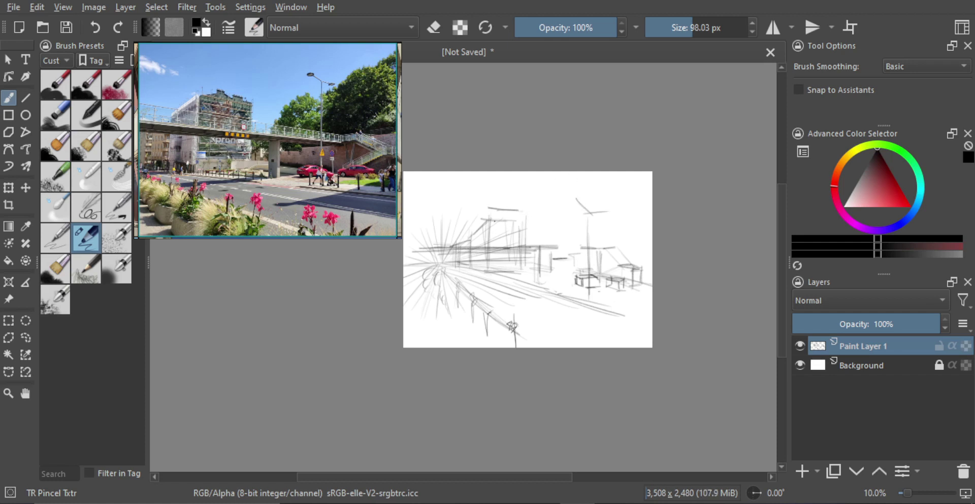
{"action": "left_click_drag", "start_coordinate": [466, 237], "coordinate": [487, 210]}
Sketch the railing line along the whole footbridge and continue it down beside the stairs.
{"action": "left_click_drag", "start_coordinate": [453, 243], "coordinate": [524, 234]}
{"action": "left_click_drag", "start_coordinate": [415, 227], "coordinate": [581, 233]}
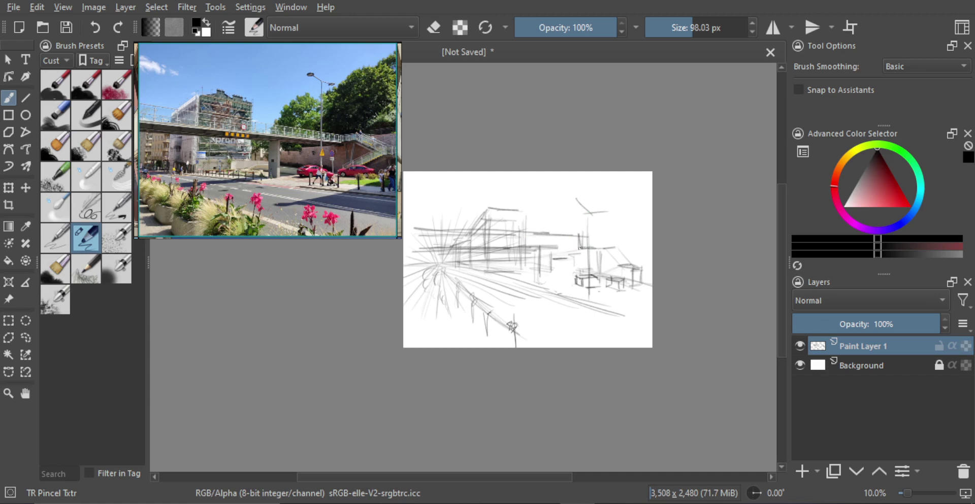
{"action": "mouse_move", "coordinate": [575, 247]}
{"action": "left_mouse_down"}
{"action": "mouse_move", "coordinate": [599, 243]}
{"action": "mouse_move", "coordinate": [585, 246]}
{"action": "mouse_move", "coordinate": [594, 234]}
{"action": "mouse_move", "coordinate": [617, 267]}
{"action": "left_mouse_up"}
{"action": "mouse_move", "coordinate": [602, 236]}
{"action": "left_mouse_down"}
{"action": "mouse_move", "coordinate": [634, 260]}
{"action": "mouse_move", "coordinate": [631, 273]}
{"action": "left_mouse_up"}
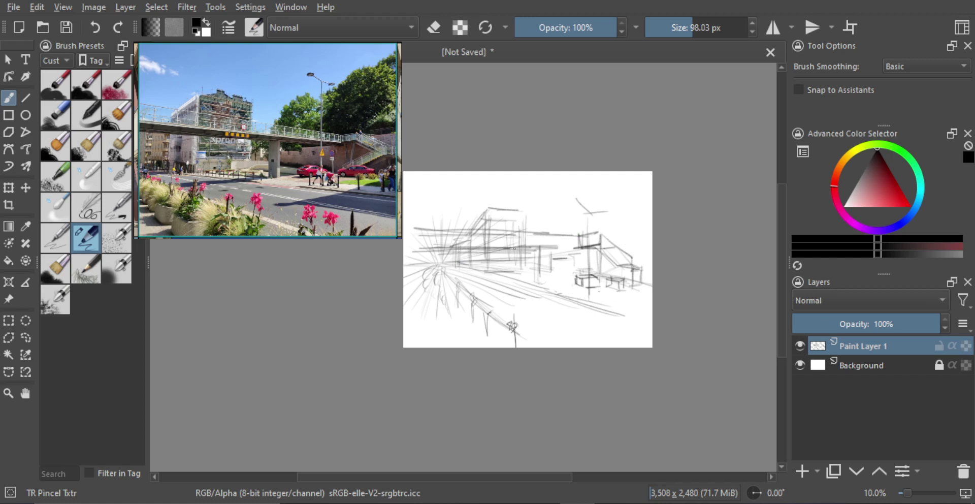
Sketch the receding line behind the stairs and loose tree foliage outlines on both sides of the street lamp.
{"action": "left_click_drag", "start_coordinate": [475, 254], "coordinate": [649, 235]}
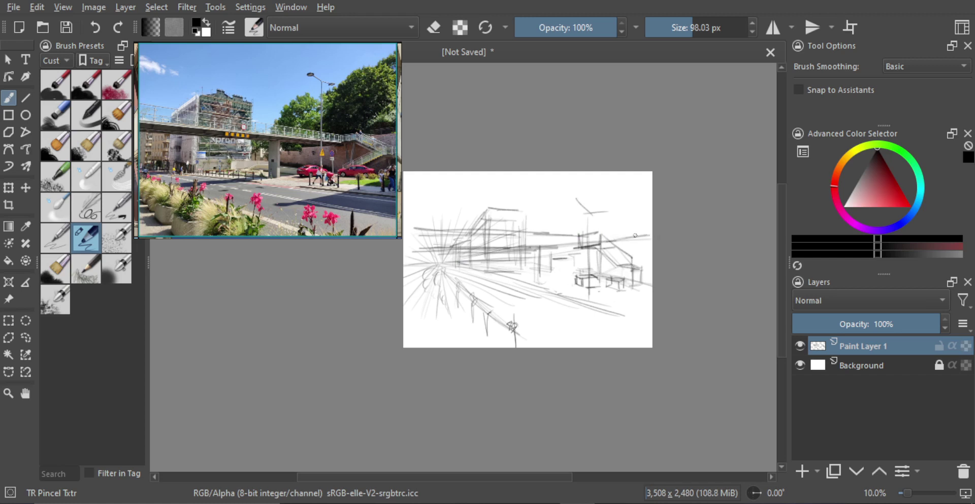
{"action": "mouse_move", "coordinate": [555, 228]}
{"action": "left_mouse_down"}
{"action": "mouse_move", "coordinate": [583, 202]}
{"action": "mouse_move", "coordinate": [644, 185]}
{"action": "mouse_move", "coordinate": [603, 214]}
{"action": "left_mouse_up"}
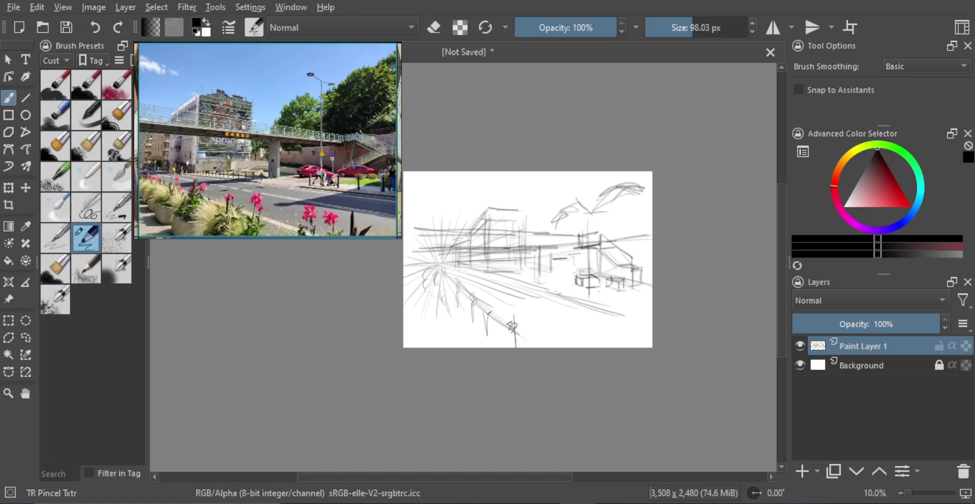
Sketch the pavement edge below the cars and the road edge running across the right foreground.
{"action": "left_click_drag", "start_coordinate": [564, 311], "coordinate": [652, 289]}
{"action": "key", "text": "ctrl+z"}
{"action": "left_click_drag", "start_coordinate": [593, 299], "coordinate": [621, 294]}
{"action": "left_click_drag", "start_coordinate": [539, 321], "coordinate": [651, 340]}
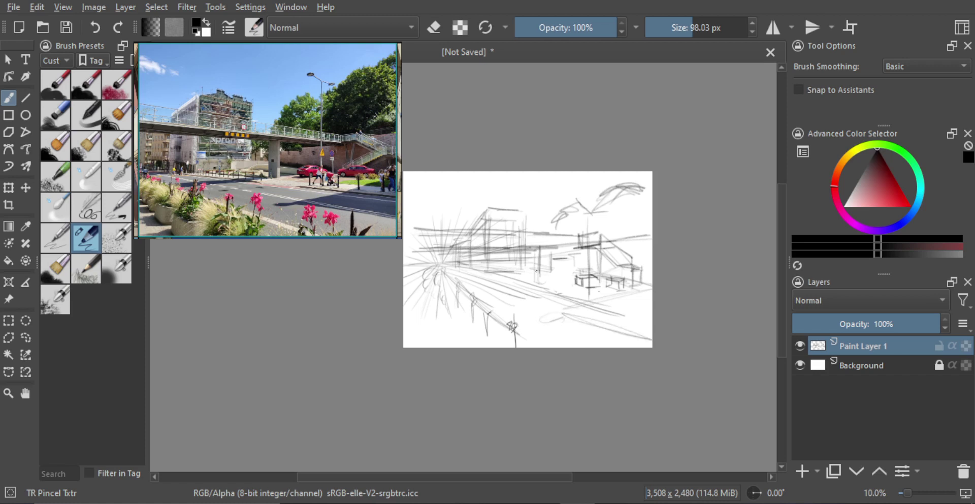
Sketch light perspective lines on the ground across the road below the main building.
{"action": "mouse_move", "coordinate": [473, 297]}
{"action": "left_mouse_down"}
{"action": "mouse_move", "coordinate": [545, 277]}
{"action": "mouse_move", "coordinate": [467, 286]}
{"action": "mouse_move", "coordinate": [537, 271]}
{"action": "left_mouse_up"}
{"action": "key", "text": "ctrl+z"}
{"action": "key", "text": "ctrl+z"}
{"action": "key", "text": "ctrl+z"}
{"action": "key", "text": "ctrl+z"}
{"action": "key", "text": "ctrl+shift+z"}
{"action": "left_click_drag", "start_coordinate": [469, 294], "coordinate": [535, 273]}
{"action": "mouse_move", "coordinate": [453, 278]}
{"action": "left_mouse_down"}
{"action": "mouse_move", "coordinate": [489, 273]}
{"action": "mouse_move", "coordinate": [477, 274]}
{"action": "left_mouse_up"}
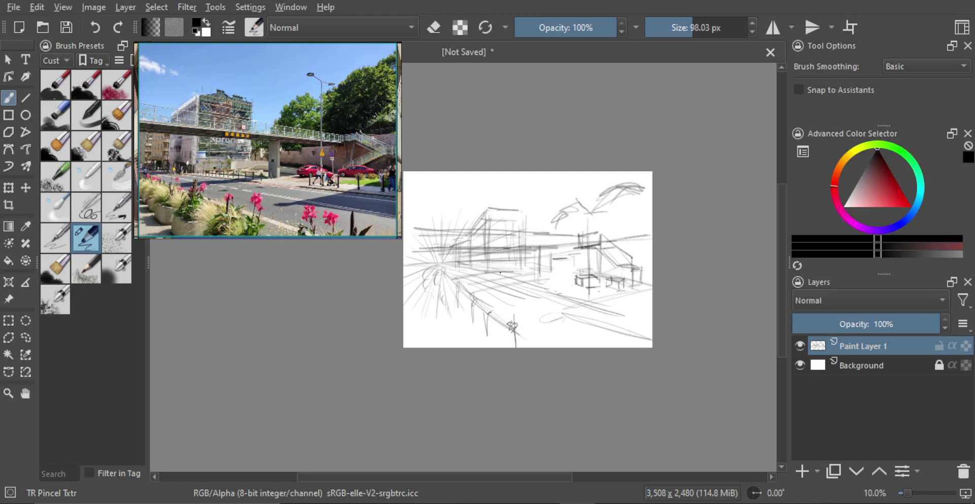
Prepare for clean lines with the TR Pincel brush at 39.64 px on a new paint layer above the sketch faded to 73%.
{"action": "left_click", "coordinate": [119, 206]}
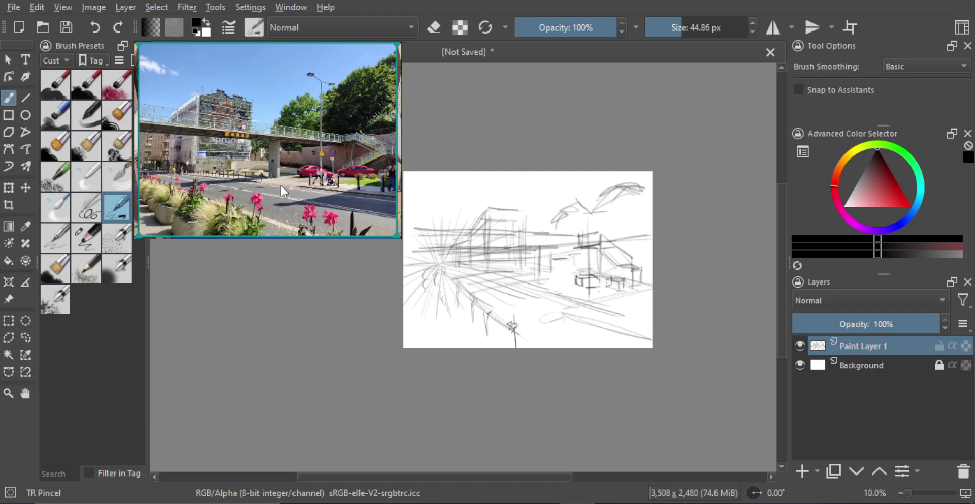
{"action": "left_click_drag", "start_coordinate": [877, 323], "coordinate": [900, 323]}
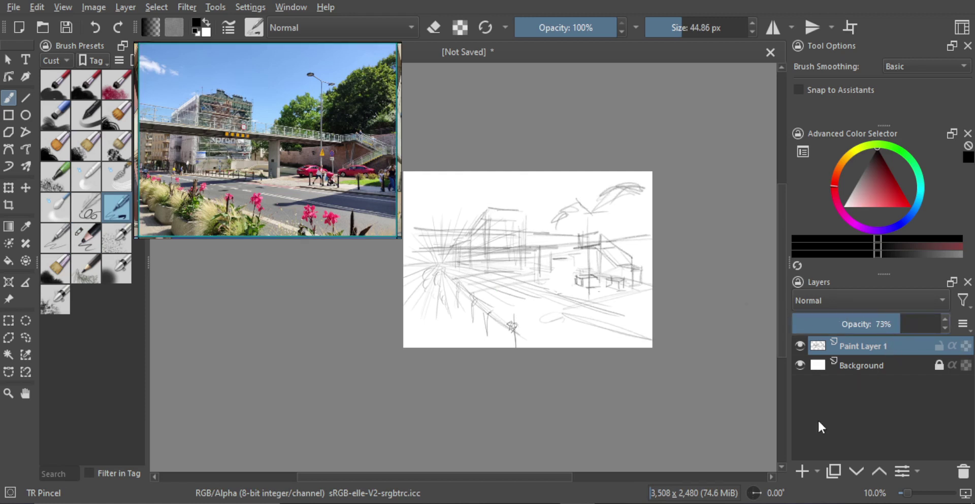
{"action": "left_click", "coordinate": [802, 471]}
{"action": "left_click_drag", "start_coordinate": [482, 235], "coordinate": [473, 229]}
{"action": "scroll", "coordinate": [473, 229], "scroll_direction": "up", "scroll_amount": 1}
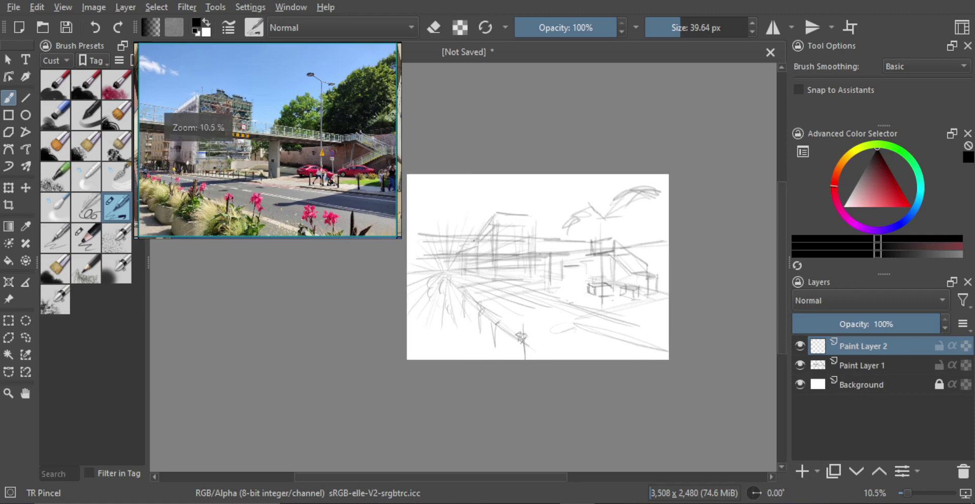
Draw two close straight lines along the bridge deck from the canvas's left edge to the top of the stairs.
{"action": "key", "text": "v"}
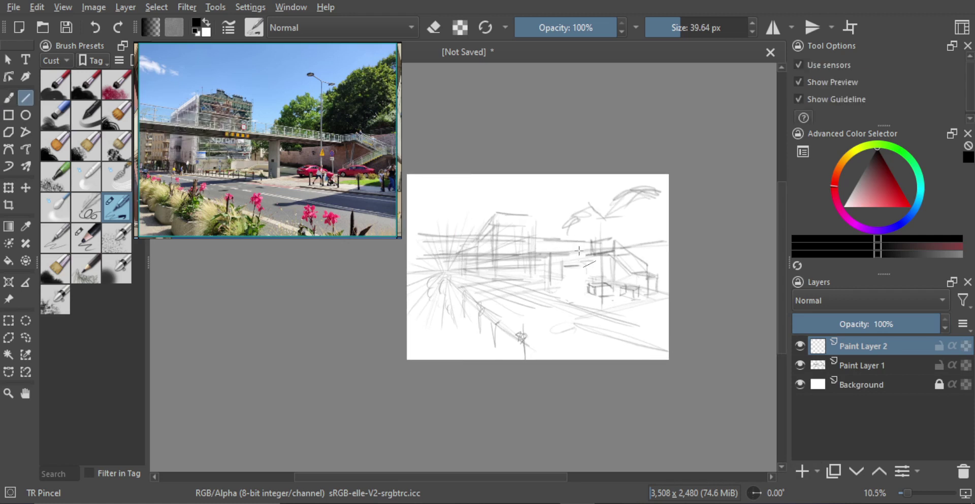
{"action": "key", "text": "v"}
{"action": "left_click_drag", "start_coordinate": [589, 254], "coordinate": [406, 248]}
{"action": "key", "text": "b"}
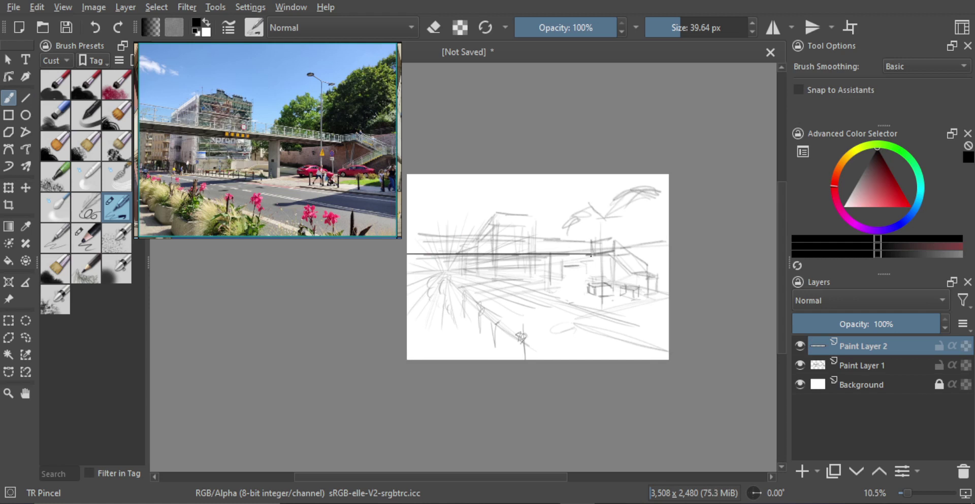
{"action": "key", "text": "v"}
{"action": "left_click_drag", "start_coordinate": [592, 254], "coordinate": [404, 255]}
{"action": "key", "text": "b"}
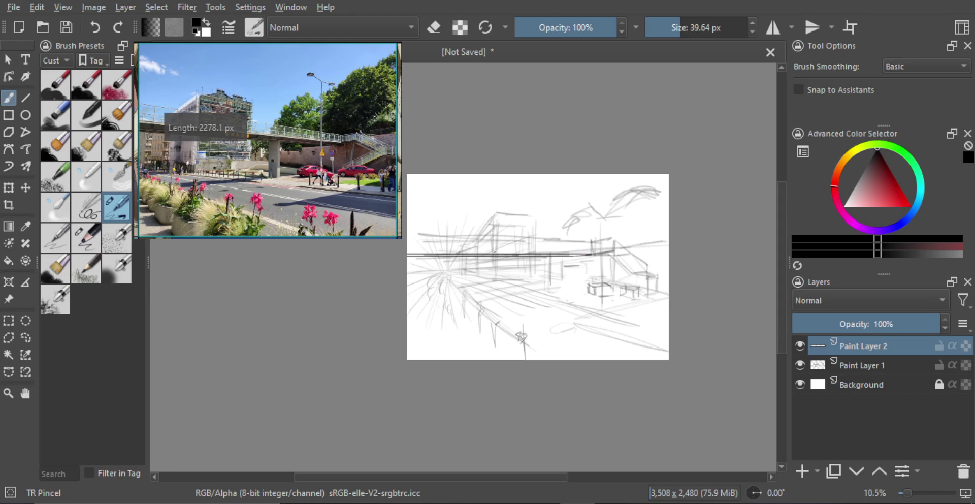
Draw the short angled end of the bridge deck and a straight line sloping down the upper stair flight.
{"action": "key", "text": "v"}
{"action": "mouse_move", "coordinate": [591, 252]}
{"action": "left_mouse_down"}
{"action": "mouse_move", "coordinate": [590, 239]}
{"action": "mouse_move", "coordinate": [633, 273]}
{"action": "left_mouse_up"}
{"action": "key", "text": "ctrl+z"}
{"action": "key", "text": "v"}
{"action": "key", "text": "b"}
{"action": "key", "text": "v"}
{"action": "key", "text": "b"}
{"action": "key", "text": "v"}
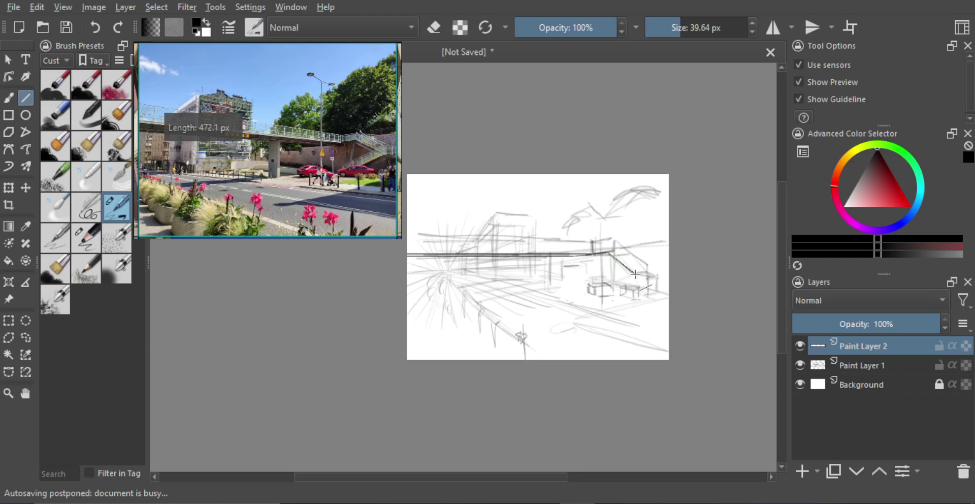
Try to draw the straight landing line from the foot of the upper stair flight to the canvas's right edge.
{"action": "mouse_move", "coordinate": [648, 294]}
{"action": "left_mouse_down"}
{"action": "mouse_move", "coordinate": [661, 288]}
{"action": "mouse_move", "coordinate": [633, 273]}
{"action": "mouse_move", "coordinate": [611, 287]}
{"action": "mouse_move", "coordinate": [648, 277]}
{"action": "left_mouse_up"}
{"action": "key", "text": "b"}
{"action": "key", "text": "v"}
{"action": "key", "text": "ctrl+z"}
{"action": "mouse_move", "coordinate": [648, 294]}
{"action": "left_mouse_down"}
{"action": "mouse_move", "coordinate": [650, 274]}
{"action": "mouse_move", "coordinate": [665, 274]}
{"action": "left_mouse_up"}
{"action": "key", "text": "v"}
{"action": "key", "text": "b"}
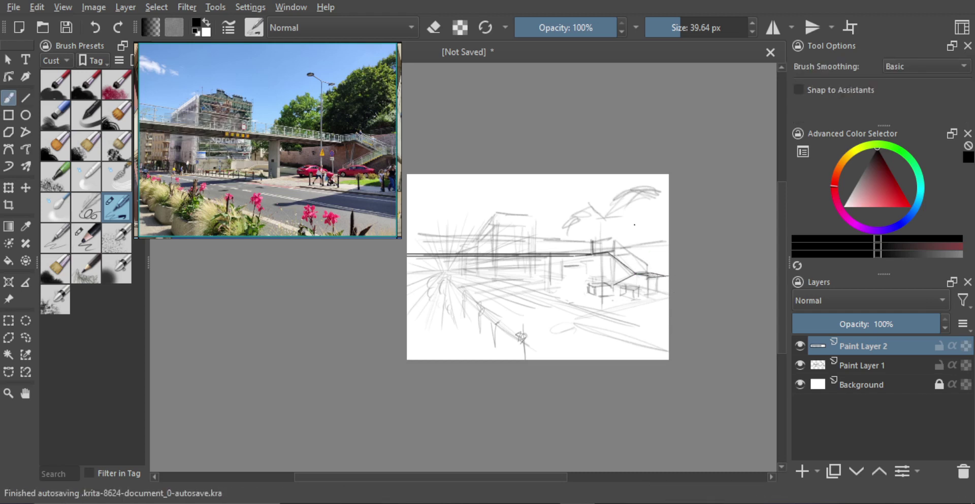
Try to draw the railing around the bridge's end and down along the upper stair flight.
{"action": "key", "text": "v"}
{"action": "left_click_drag", "start_coordinate": [599, 239], "coordinate": [640, 258]}
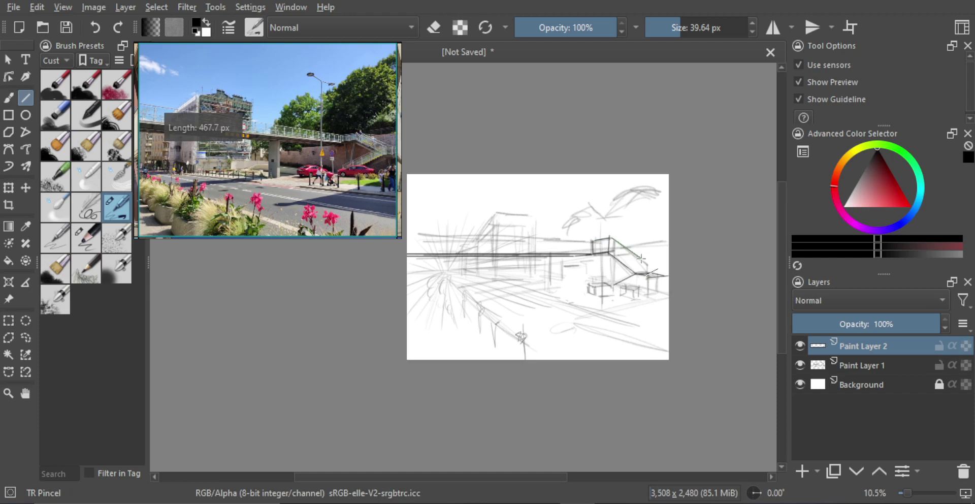
{"action": "left_click_drag", "start_coordinate": [640, 259], "coordinate": [641, 258]}
{"action": "key", "text": "b"}
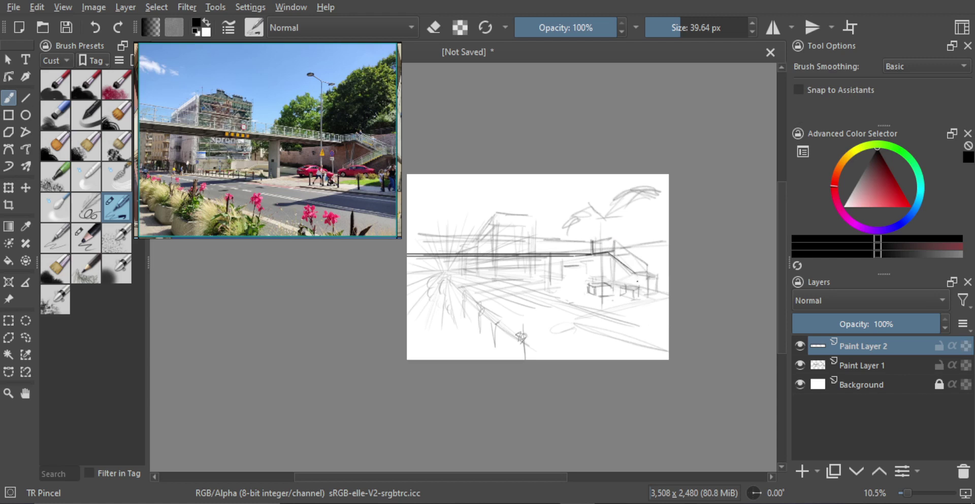
Draw a short straight line for the stair landing below the upper flight.
{"action": "key", "text": "v"}
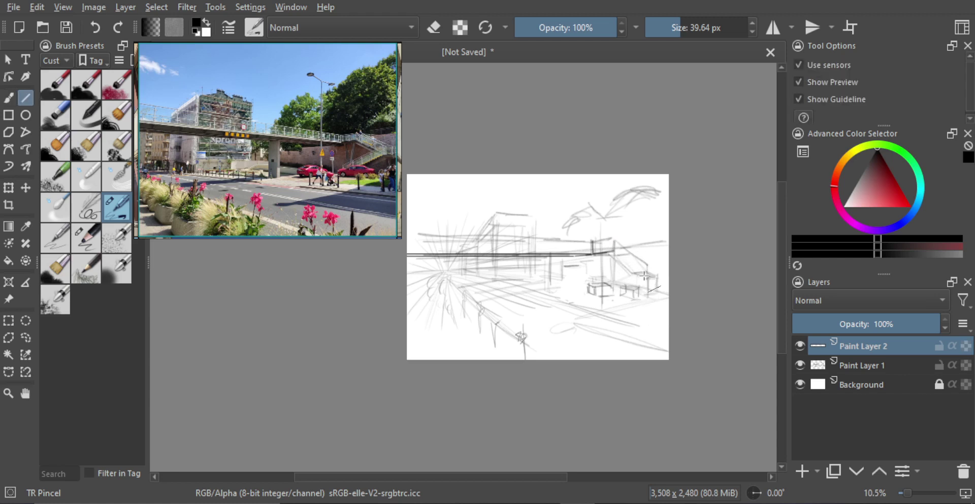
{"action": "left_click_drag", "start_coordinate": [658, 276], "coordinate": [607, 285]}
{"action": "key", "text": "b"}
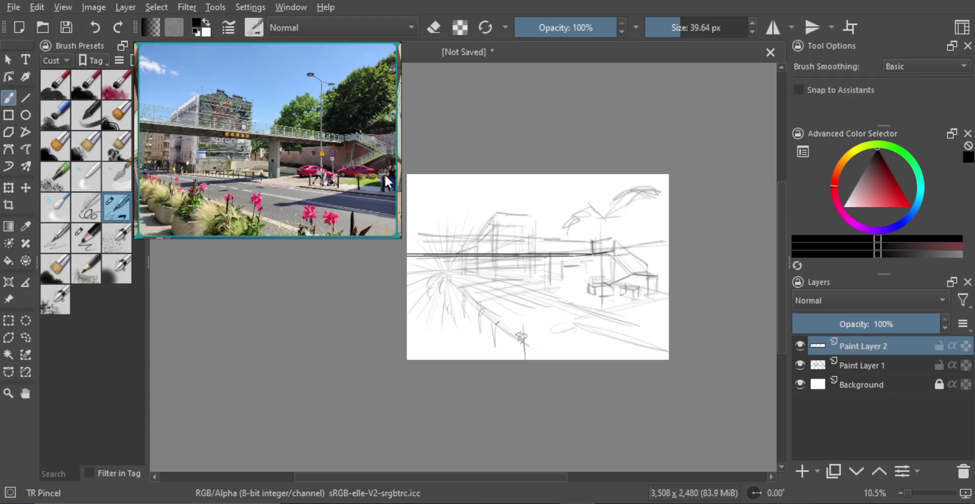
Using the stair detail in the reference photo, draw the sloping line joining the bridge's end to the landing.
{"action": "scroll", "coordinate": [362, 158], "scroll_direction": "up", "scroll_amount": 5}
{"action": "scroll", "coordinate": [347, 173], "scroll_direction": "up", "scroll_amount": 3}
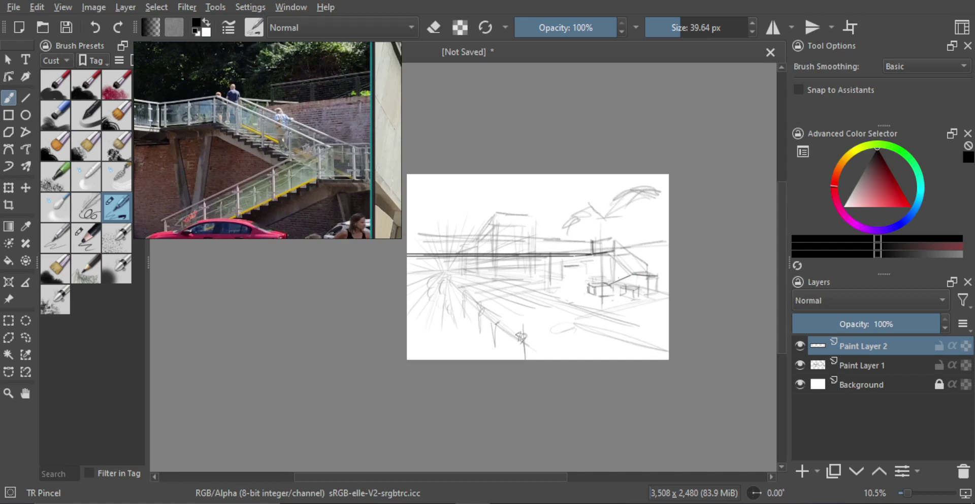
{"action": "key", "text": "v"}
{"action": "mouse_move", "coordinate": [645, 290]}
{"action": "left_mouse_down"}
{"action": "mouse_move", "coordinate": [657, 284]}
{"action": "mouse_move", "coordinate": [601, 251]}
{"action": "left_mouse_up"}
{"action": "key", "text": "v"}
{"action": "key", "text": "b"}
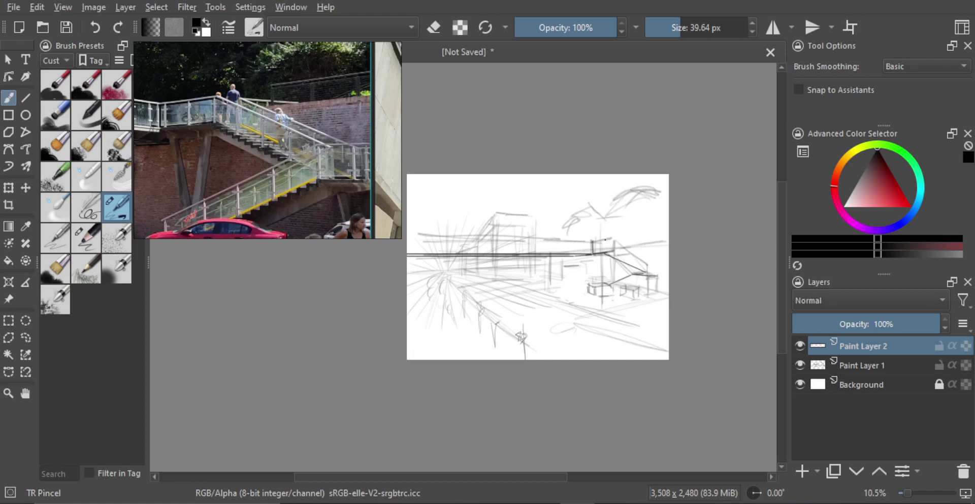
Draw straight railing lines over the bridge's end and the upper stair flight, correcting misplaced strokes.
{"action": "key", "text": "v"}
{"action": "mouse_move", "coordinate": [592, 240]}
{"action": "left_mouse_down"}
{"action": "mouse_move", "coordinate": [612, 236]}
{"action": "mouse_move", "coordinate": [646, 255]}
{"action": "mouse_move", "coordinate": [647, 275]}
{"action": "mouse_move", "coordinate": [642, 258]}
{"action": "left_mouse_up"}
{"action": "key", "text": "b"}
{"action": "key", "text": "v"}
{"action": "key", "text": "b"}
{"action": "key", "text": "e"}
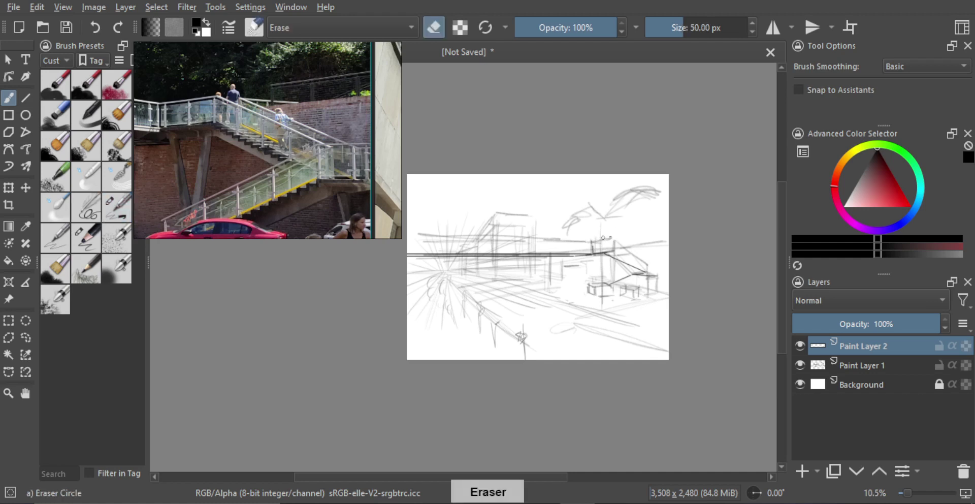
{"action": "key", "text": "e"}
{"action": "key", "text": "v"}
{"action": "mouse_move", "coordinate": [592, 242]}
{"action": "left_mouse_down"}
{"action": "mouse_move", "coordinate": [610, 239]}
{"action": "mouse_move", "coordinate": [595, 242]}
{"action": "mouse_move", "coordinate": [650, 261]}
{"action": "mouse_move", "coordinate": [648, 272]}
{"action": "left_mouse_up"}
{"action": "key", "text": "b"}
{"action": "key", "text": "ctrl+z"}
Draw the railing around the stair landing and a second rail line along the upper flight.
{"action": "key", "text": "v"}
{"action": "key", "text": "b"}
{"action": "key", "text": "v"}
{"action": "mouse_move", "coordinate": [649, 260]}
{"action": "left_mouse_down"}
{"action": "mouse_move", "coordinate": [610, 284]}
{"action": "mouse_move", "coordinate": [635, 260]}
{"action": "left_mouse_up"}
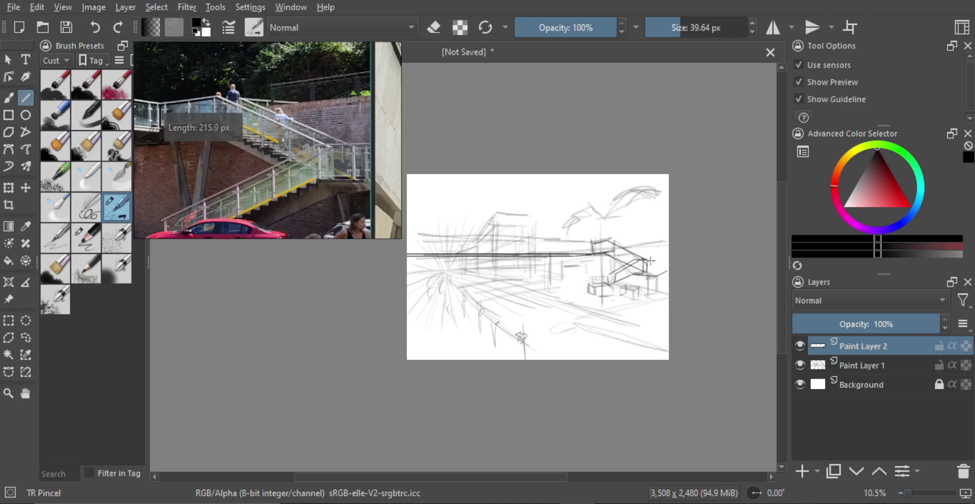
{"action": "mouse_move", "coordinate": [650, 260]}
{"action": "left_mouse_down"}
{"action": "mouse_move", "coordinate": [648, 274]}
{"action": "mouse_move", "coordinate": [638, 265]}
{"action": "mouse_move", "coordinate": [645, 277]}
{"action": "mouse_move", "coordinate": [656, 263]}
{"action": "mouse_move", "coordinate": [656, 276]}
{"action": "mouse_move", "coordinate": [656, 259]}
{"action": "mouse_move", "coordinate": [618, 243]}
{"action": "left_mouse_up"}
{"action": "key", "text": "b"}
{"action": "key", "text": "v"}
{"action": "key", "text": "b"}
Draw the vertical support lines beneath the staircase and strengthen the lines of the lower flight.
{"action": "key", "text": "v"}
{"action": "mouse_move", "coordinate": [619, 243]}
{"action": "left_mouse_down"}
{"action": "mouse_move", "coordinate": [600, 245]}
{"action": "mouse_move", "coordinate": [615, 299]}
{"action": "left_mouse_up"}
{"action": "key", "text": "b"}
{"action": "key", "text": "v"}
{"action": "key", "text": "b"}
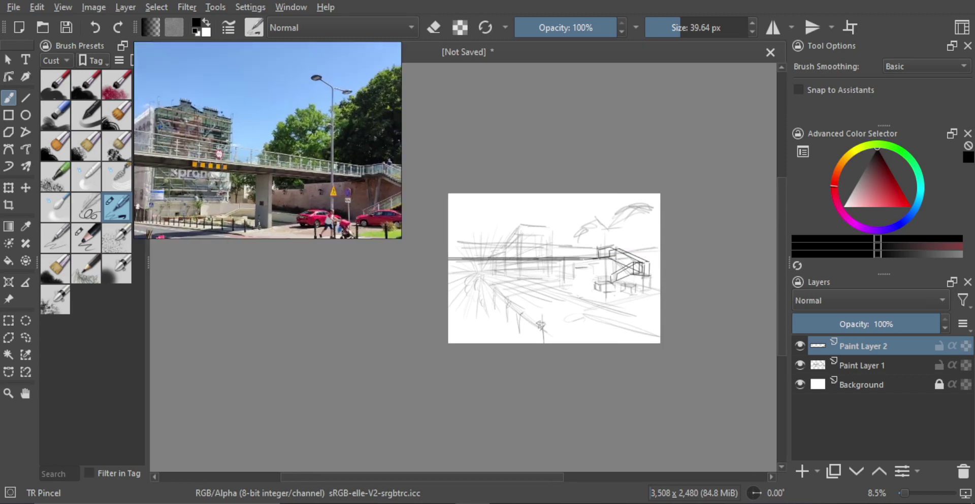
Draw a straight top railing line above the bridge deck from the stairs to the canvas's left edge.
{"action": "key", "text": "v"}
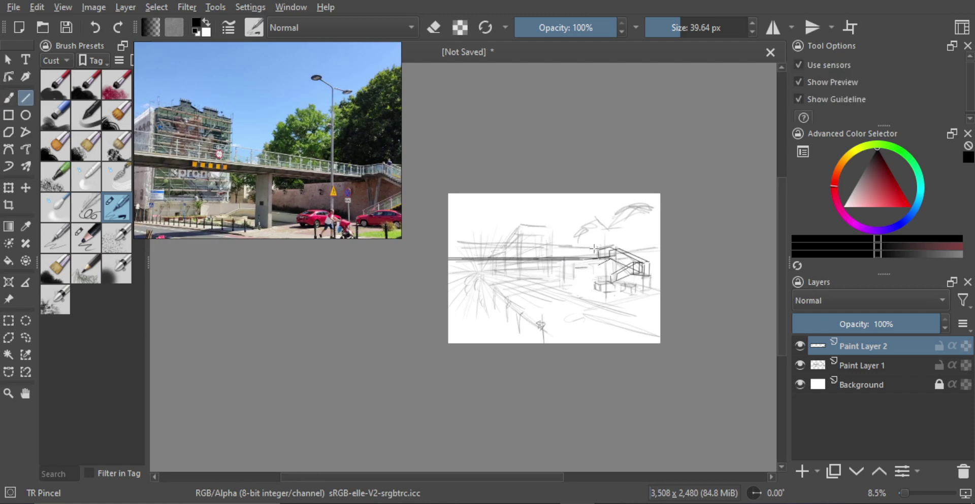
{"action": "left_click_drag", "start_coordinate": [602, 250], "coordinate": [448, 245]}
{"action": "key", "text": "b"}
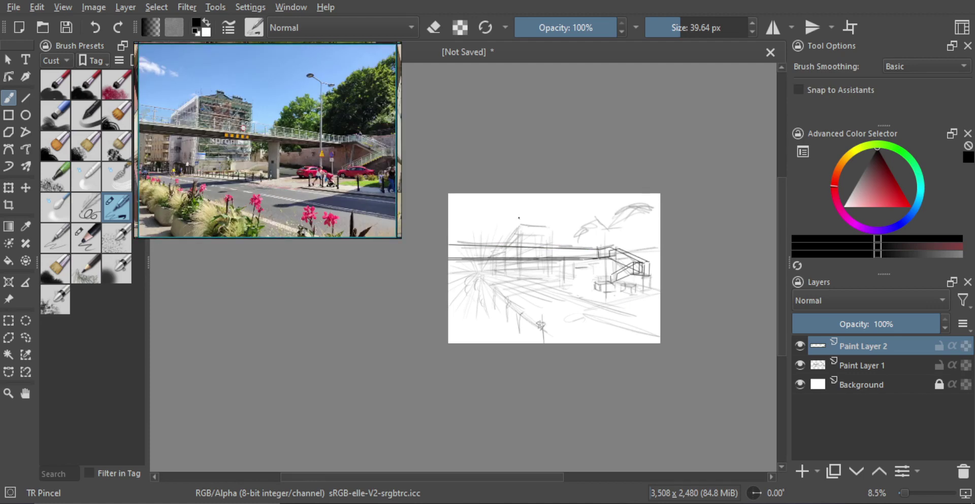
Draw the main building's slanted receding edges and near vertical corner, undoing the sloping roof line of its front face.
{"action": "left_click_drag", "start_coordinate": [521, 228], "coordinate": [537, 223], "text": "ctrl"}
{"action": "mouse_move", "coordinate": [536, 236]}
{"action": "left_mouse_down"}
{"action": "mouse_move", "coordinate": [548, 230]}
{"action": "mouse_move", "coordinate": [530, 275]}
{"action": "mouse_move", "coordinate": [509, 273]}
{"action": "mouse_move", "coordinate": [508, 238]}
{"action": "mouse_move", "coordinate": [531, 214]}
{"action": "mouse_move", "coordinate": [572, 226]}
{"action": "mouse_move", "coordinate": [567, 272]}
{"action": "left_mouse_up"}
{"action": "key", "text": "v"}
{"action": "key", "text": "v"}
{"action": "key", "text": "v"}
{"action": "key", "text": "v"}
{"action": "key", "text": "b"}
{"action": "key", "text": "v"}
{"action": "key", "text": "ctrl+z"}
{"action": "key", "text": "b"}
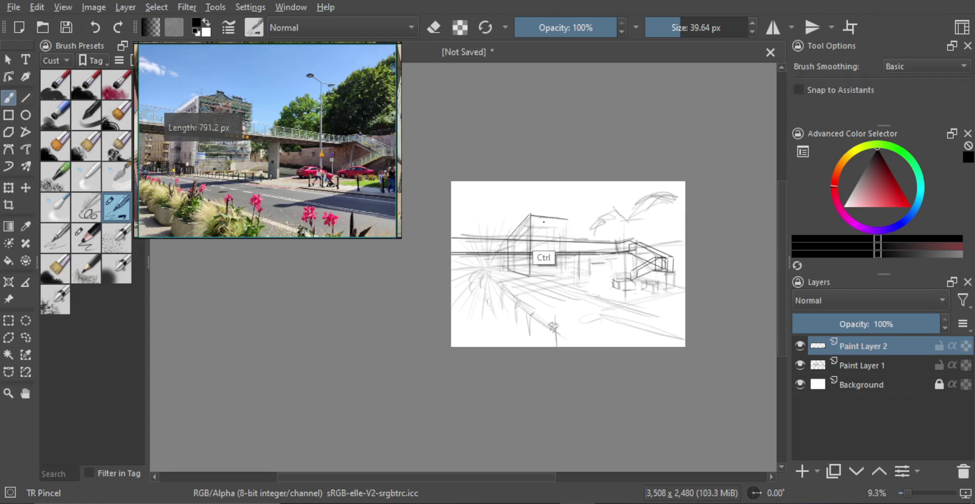
{"action": "key", "text": "ctrl+z"}
Draw the horizontal roof line, far vertical edge and base line that close the building's front face.
{"action": "key", "text": "v"}
{"action": "mouse_move", "coordinate": [531, 214]}
{"action": "left_mouse_down"}
{"action": "mouse_move", "coordinate": [567, 215]}
{"action": "mouse_move", "coordinate": [566, 275]}
{"action": "left_mouse_up"}
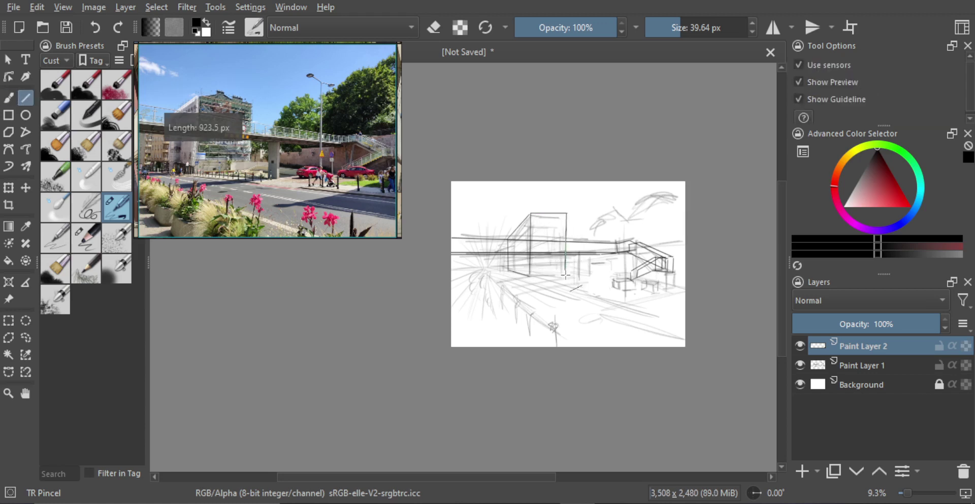
{"action": "key", "text": "b"}
{"action": "key", "text": "v"}
{"action": "key", "text": "b"}
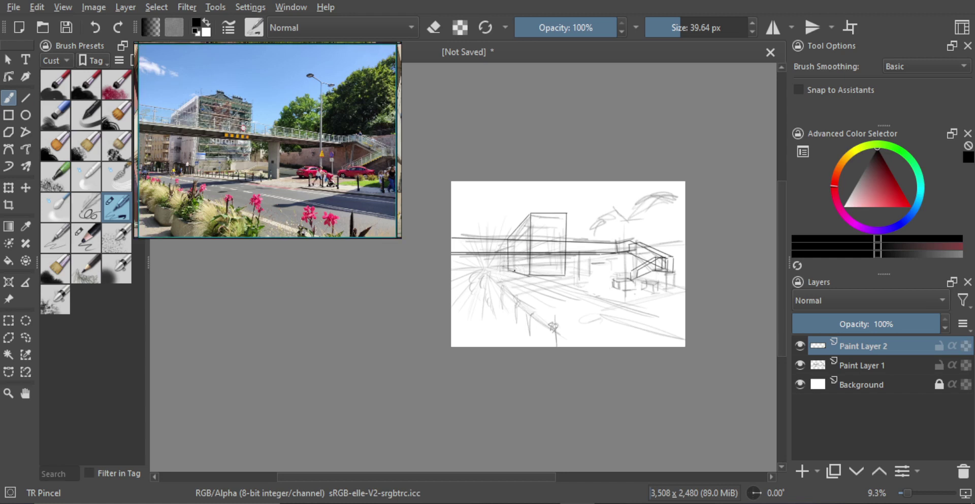
Erase part of the building side's base line and draw a straight road edge from the vanishing point to the canvas's right edge.
{"action": "key", "text": "e"}
{"action": "left_click_drag", "start_coordinate": [509, 270], "coordinate": [523, 274]}
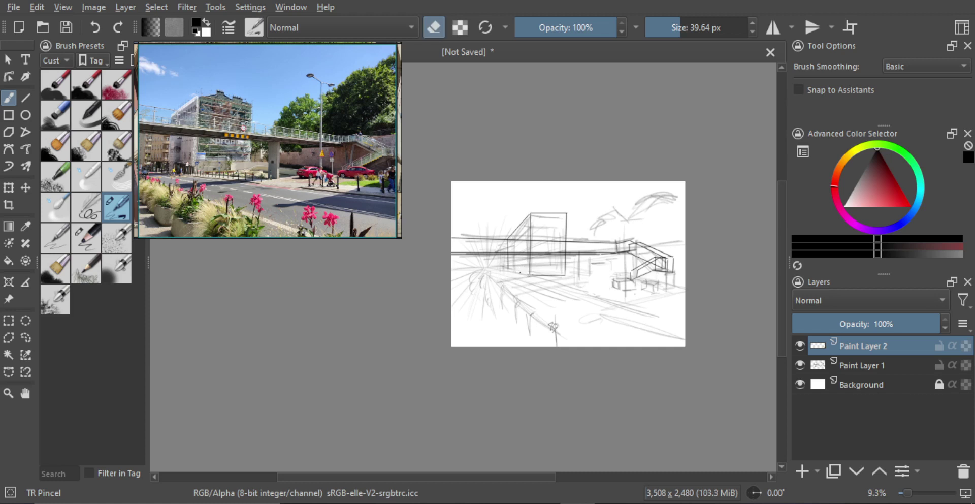
{"action": "key", "text": "e"}
{"action": "key", "text": "v"}
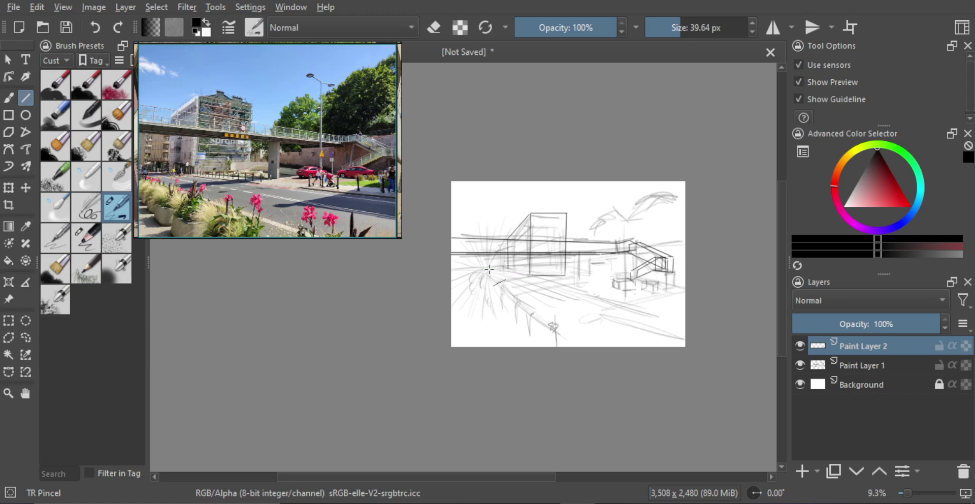
{"action": "left_click_drag", "start_coordinate": [488, 269], "coordinate": [692, 327]}
{"action": "key", "text": "b"}
Redraw the slanted base line of the building's receding side face as a short straight line.
{"action": "key", "text": "v"}
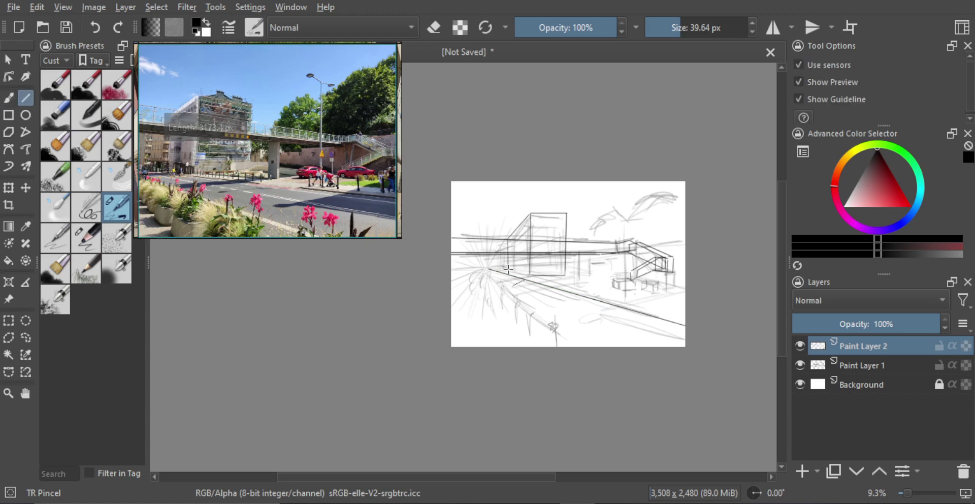
{"action": "left_click_drag", "start_coordinate": [508, 269], "coordinate": [536, 276]}
{"action": "key", "text": "b"}
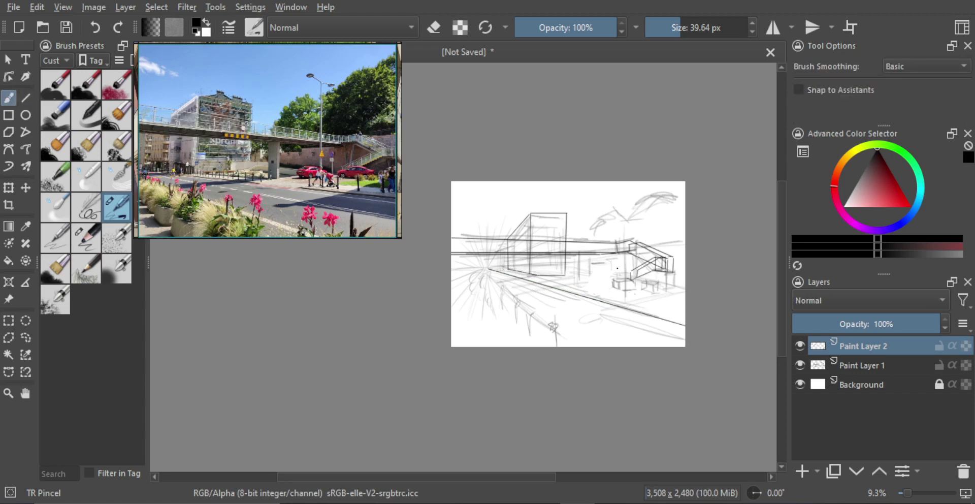
Draw the bridge's support pillar beneath the deck with straight vertical lines and a short base line.
{"action": "key", "text": "v"}
{"action": "left_click_drag", "start_coordinate": [579, 259], "coordinate": [587, 284]}
{"action": "key", "text": "b"}
{"action": "key", "text": "v"}
{"action": "key", "text": "b"}
{"action": "key", "text": "v"}
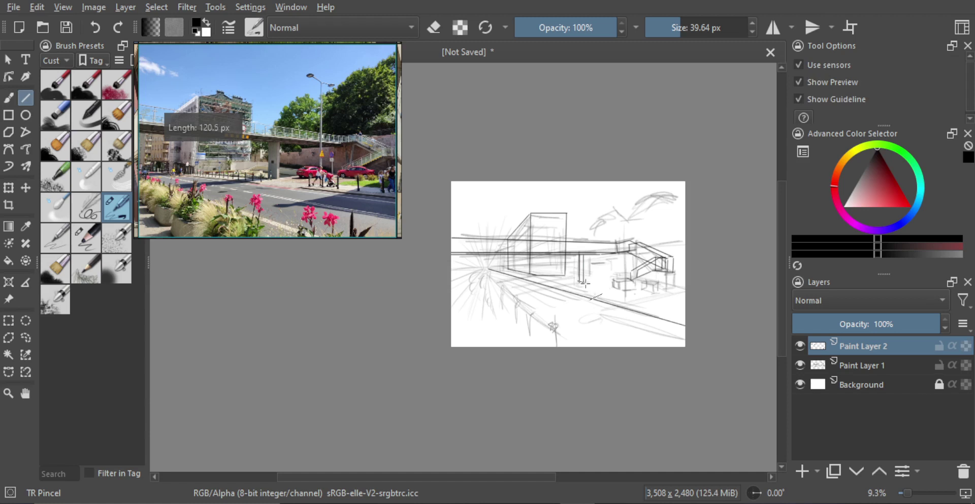
{"action": "key", "text": "b"}
{"action": "key", "text": "v"}
{"action": "left_click_drag", "start_coordinate": [587, 254], "coordinate": [587, 282]}
{"action": "key", "text": "b"}
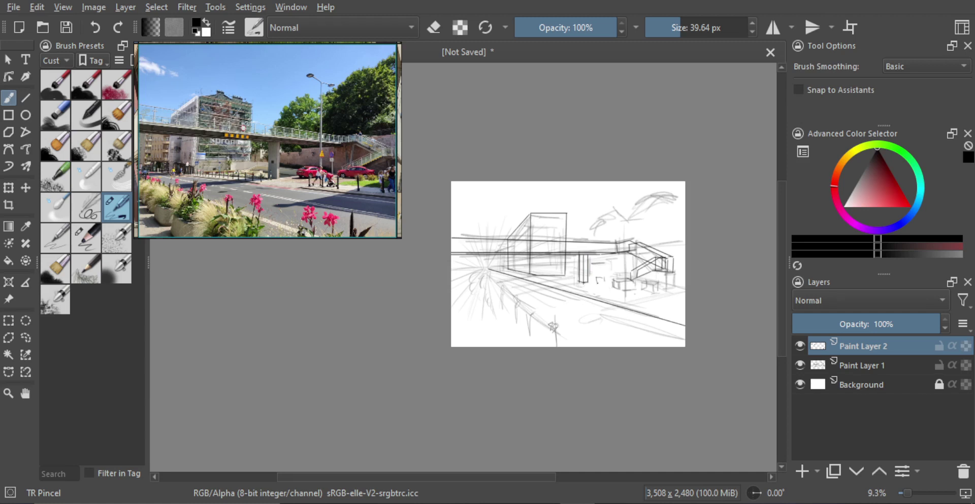
Sketch the two parked cars under the bridge, one beside the pillar and one below the stairs.
{"action": "mouse_move", "coordinate": [617, 282]}
{"action": "left_mouse_down"}
{"action": "mouse_move", "coordinate": [602, 282]}
{"action": "mouse_move", "coordinate": [609, 270]}
{"action": "left_mouse_up"}
{"action": "left_click_drag", "start_coordinate": [600, 283], "coordinate": [607, 282]}
{"action": "left_click_drag", "start_coordinate": [636, 286], "coordinate": [659, 284]}
Undo and erase faulty strokes on the car nearest the pillar and redraw its body, roof and wheels.
{"action": "scroll", "coordinate": [606, 283], "scroll_direction": "up", "scroll_amount": 5}
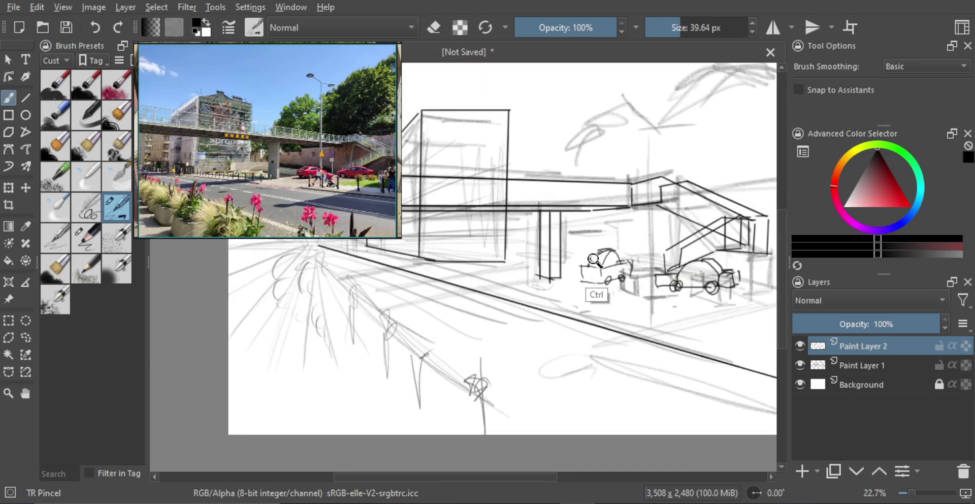
{"action": "mouse_move", "coordinate": [614, 253]}
{"action": "left_mouse_down"}
{"action": "mouse_move", "coordinate": [623, 256]}
{"action": "mouse_move", "coordinate": [594, 267]}
{"action": "mouse_move", "coordinate": [626, 255]}
{"action": "mouse_move", "coordinate": [617, 256]}
{"action": "left_mouse_up"}
{"action": "key", "text": "ctrl+z"}
{"action": "key", "text": "ctrl+z"}
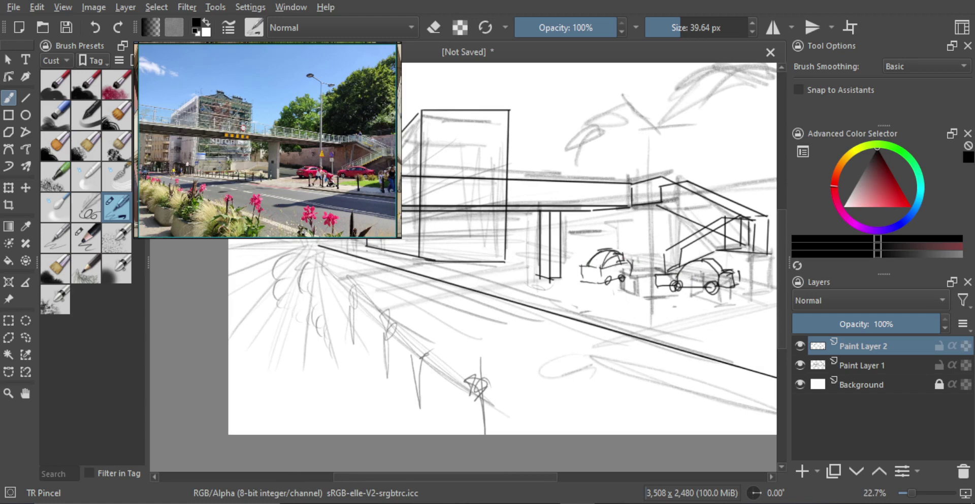
{"action": "key", "text": "ctrl+z"}
{"action": "key", "text": "e"}
{"action": "mouse_move", "coordinate": [592, 270]}
{"action": "left_mouse_down"}
{"action": "mouse_move", "coordinate": [626, 263]}
{"action": "mouse_move", "coordinate": [620, 282]}
{"action": "mouse_move", "coordinate": [635, 276]}
{"action": "mouse_move", "coordinate": [599, 286]}
{"action": "mouse_move", "coordinate": [631, 264]}
{"action": "mouse_move", "coordinate": [634, 276]}
{"action": "mouse_move", "coordinate": [609, 258]}
{"action": "mouse_move", "coordinate": [626, 263]}
{"action": "left_mouse_up"}
{"action": "key", "text": "e"}
{"action": "key", "text": "ctrl+z"}
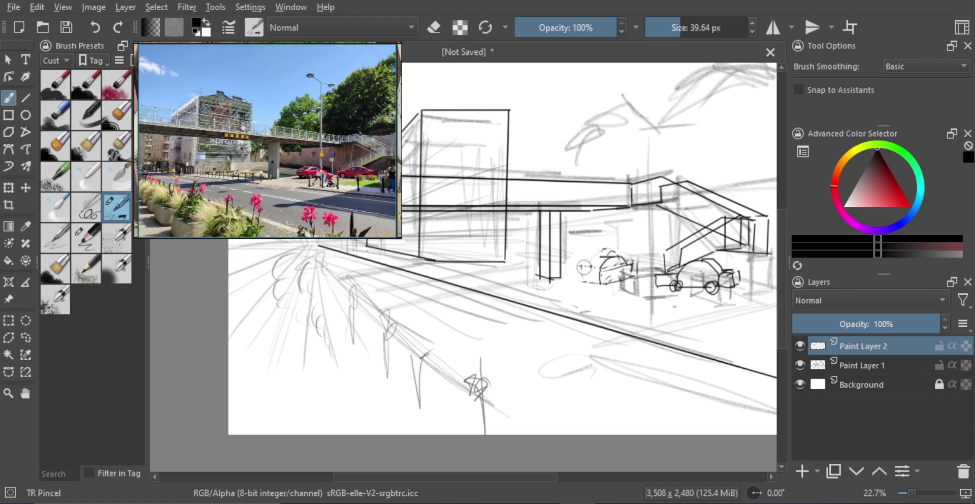
{"action": "mouse_move", "coordinate": [585, 264]}
{"action": "left_mouse_down"}
{"action": "mouse_move", "coordinate": [602, 254]}
{"action": "mouse_move", "coordinate": [579, 283]}
{"action": "mouse_move", "coordinate": [630, 274]}
{"action": "left_mouse_up"}
Draw a tall street lamp in front of the car with two parallel pole lines, about 1308 and 1409 px long, and two lamp heads.
{"action": "key", "text": "v"}
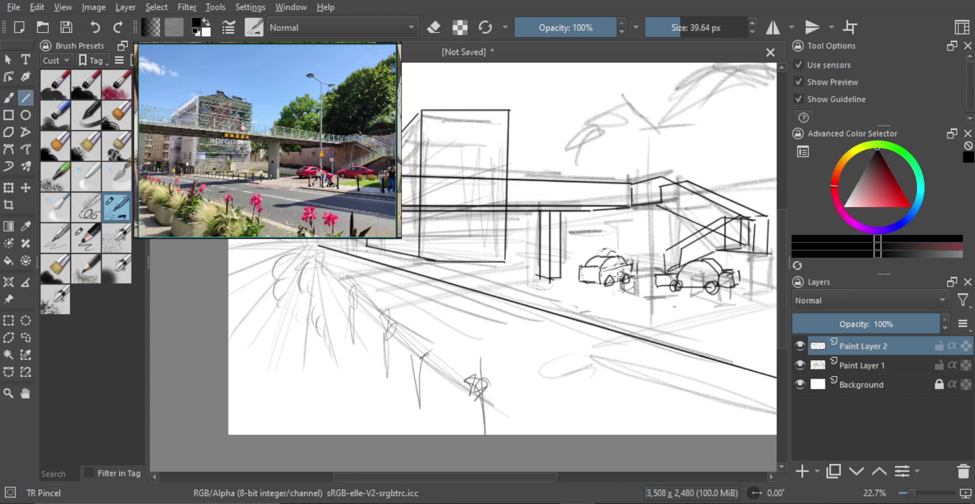
{"action": "scroll", "coordinate": [635, 269], "scroll_direction": "down", "scroll_amount": 2}
{"action": "left_click_drag", "start_coordinate": [640, 254], "coordinate": [620, 255]}
{"action": "key", "text": "v"}
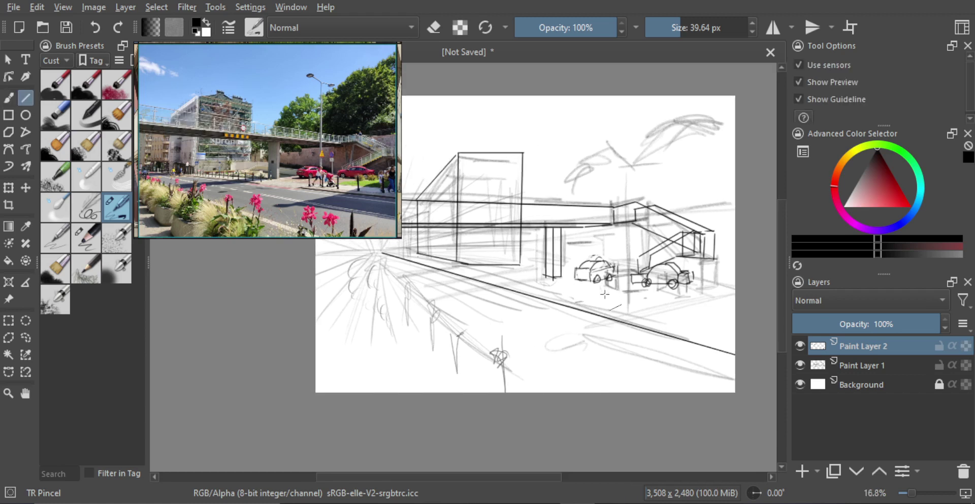
{"action": "left_click_drag", "start_coordinate": [600, 300], "coordinate": [609, 143]}
{"action": "key", "text": "b"}
{"action": "key", "text": "v"}
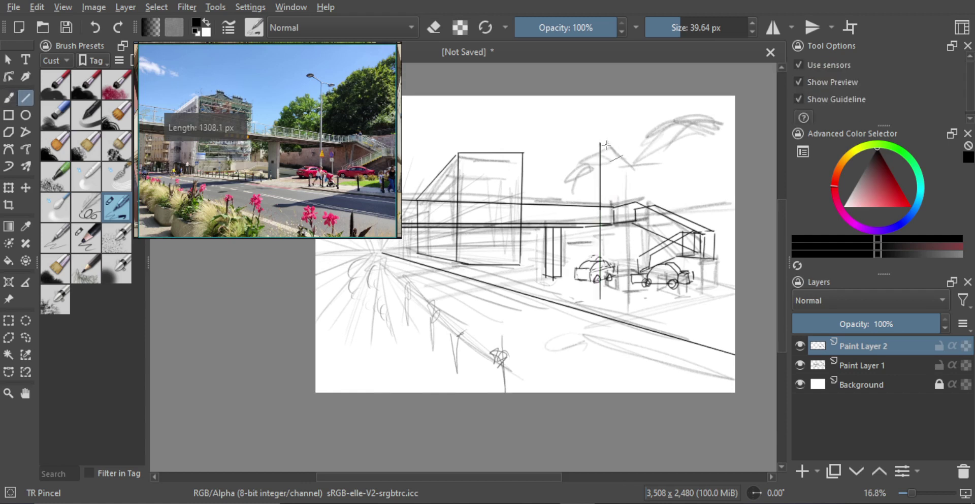
{"action": "key", "text": "b"}
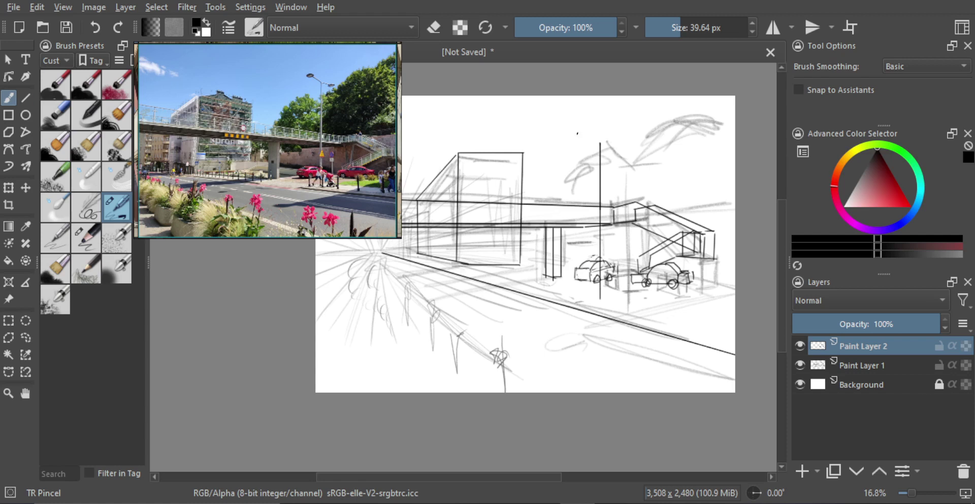
{"action": "mouse_move", "coordinate": [599, 124]}
{"action": "left_mouse_down"}
{"action": "mouse_move", "coordinate": [577, 116]}
{"action": "mouse_move", "coordinate": [626, 129]}
{"action": "mouse_move", "coordinate": [602, 136]}
{"action": "mouse_move", "coordinate": [601, 298]}
{"action": "left_mouse_up"}
{"action": "key", "text": "v"}
{"action": "key", "text": "b"}
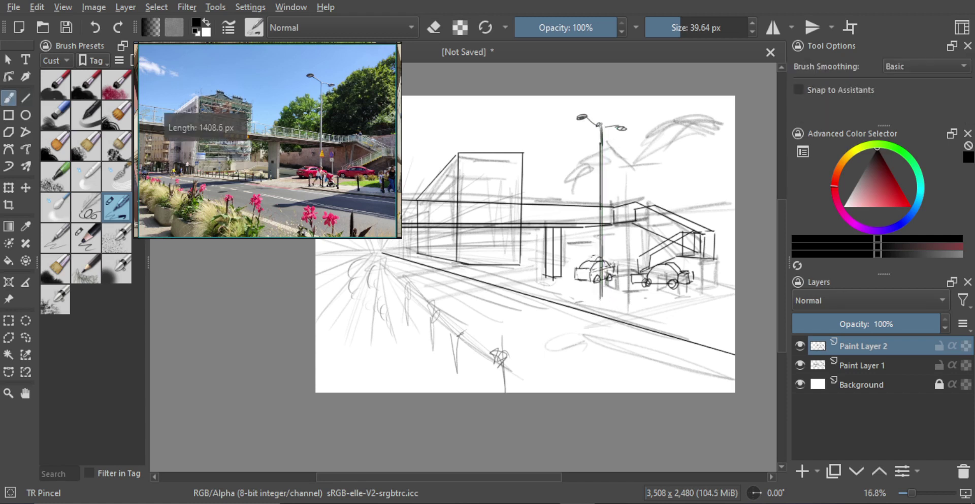
Draw a triangular warning sign with a small pedestrian symbol on the lamp post below the bridge deck.
{"action": "left_click_drag", "start_coordinate": [603, 235], "coordinate": [596, 248]}
{"action": "left_click_drag", "start_coordinate": [596, 249], "coordinate": [601, 248]}
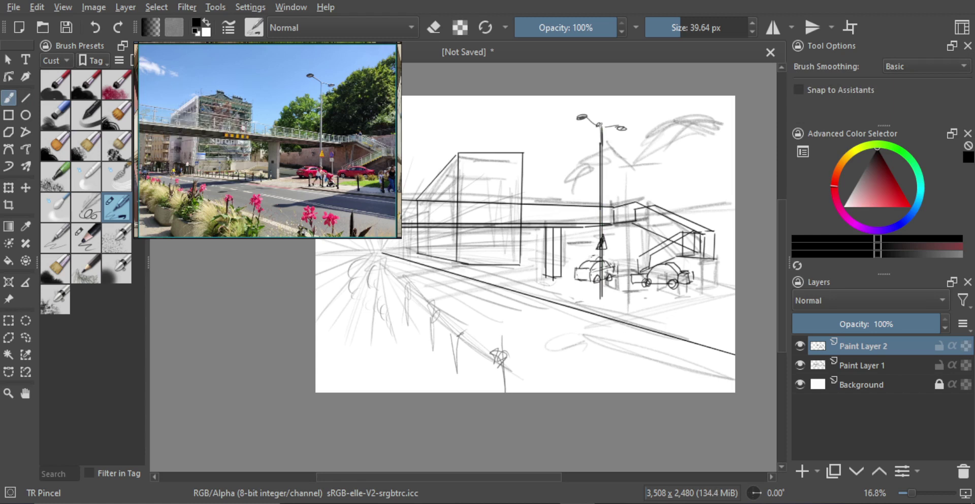
{"action": "key", "text": "e"}
{"action": "scroll", "coordinate": [330, 147], "scroll_direction": "up", "scroll_amount": 5}
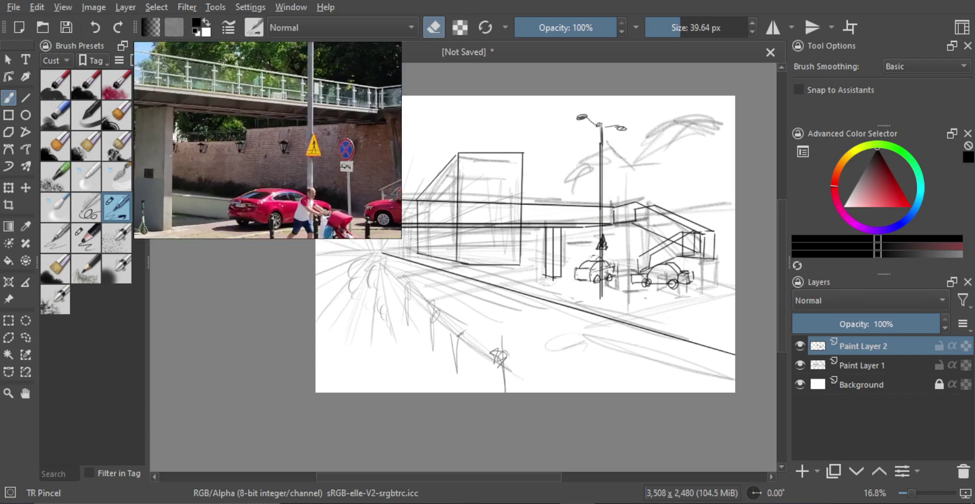
{"action": "scroll", "coordinate": [617, 267], "scroll_direction": "up", "scroll_amount": 3}
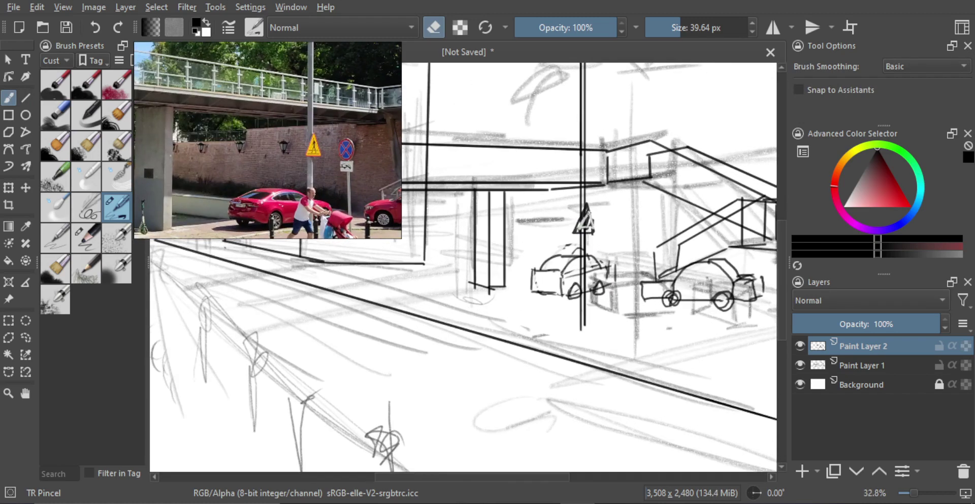
{"action": "mouse_move", "coordinate": [584, 229]}
{"action": "left_mouse_down"}
{"action": "mouse_move", "coordinate": [587, 219]}
{"action": "mouse_move", "coordinate": [587, 230]}
{"action": "left_mouse_up"}
{"action": "key", "text": "e"}
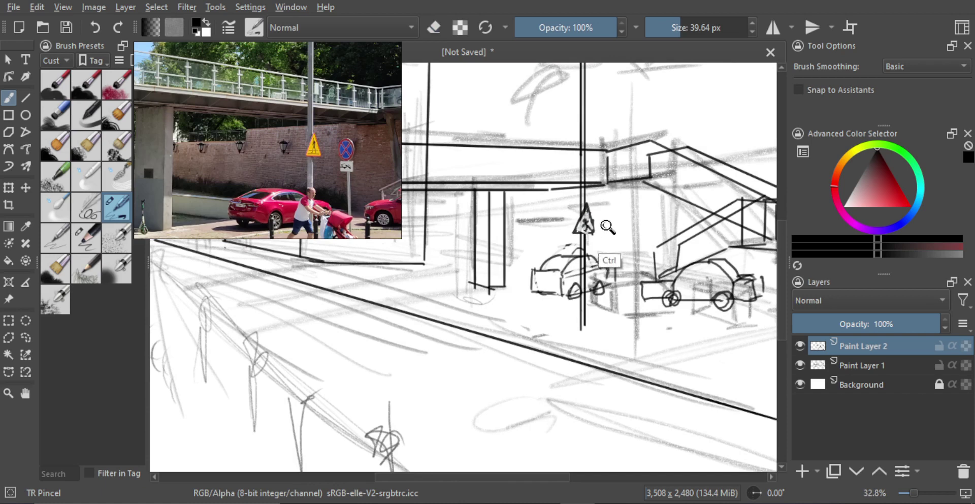
Draw a short bollard on the pavement beside the foot of the lamp post.
{"action": "scroll", "coordinate": [625, 255], "scroll_direction": "down", "scroll_amount": 4}
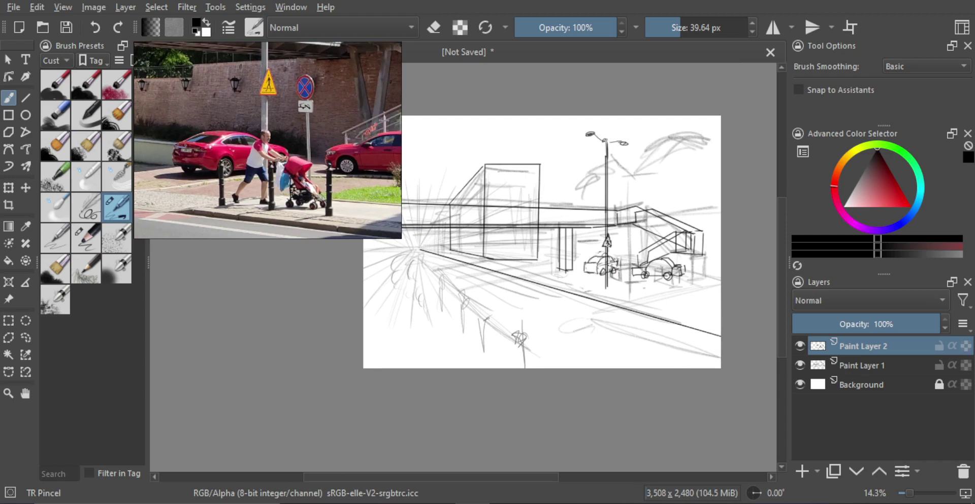
{"action": "key", "text": "v"}
{"action": "left_click_drag", "start_coordinate": [610, 282], "coordinate": [605, 291]}
{"action": "left_click_drag", "start_coordinate": [545, 280], "coordinate": [603, 280]}
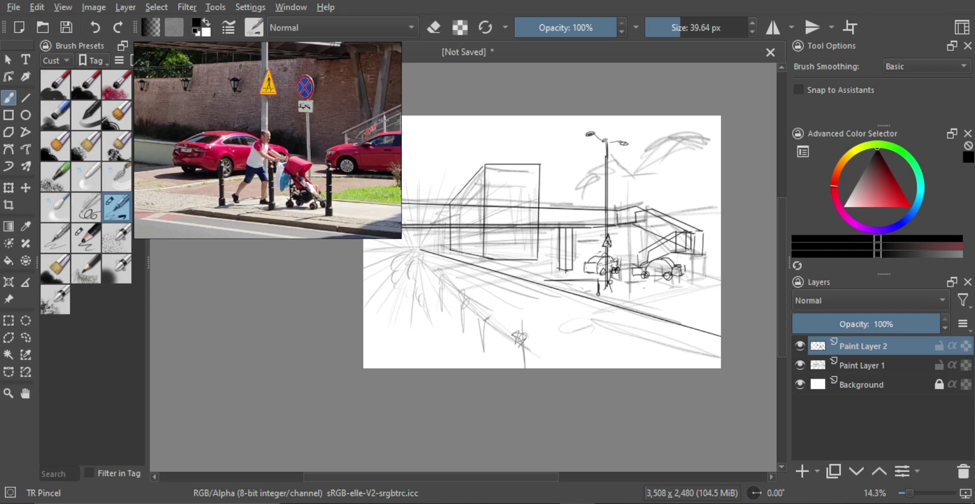
{"action": "key", "text": "ctrl+z"}
{"action": "mouse_move", "coordinate": [613, 273]}
{"action": "left_mouse_down"}
{"action": "mouse_move", "coordinate": [615, 295]}
{"action": "mouse_move", "coordinate": [584, 302]}
{"action": "mouse_move", "coordinate": [558, 342]}
{"action": "mouse_move", "coordinate": [564, 330]}
{"action": "mouse_move", "coordinate": [600, 344]}
{"action": "mouse_move", "coordinate": [590, 333]}
{"action": "left_mouse_up"}
{"action": "key", "text": "ctrl+z"}
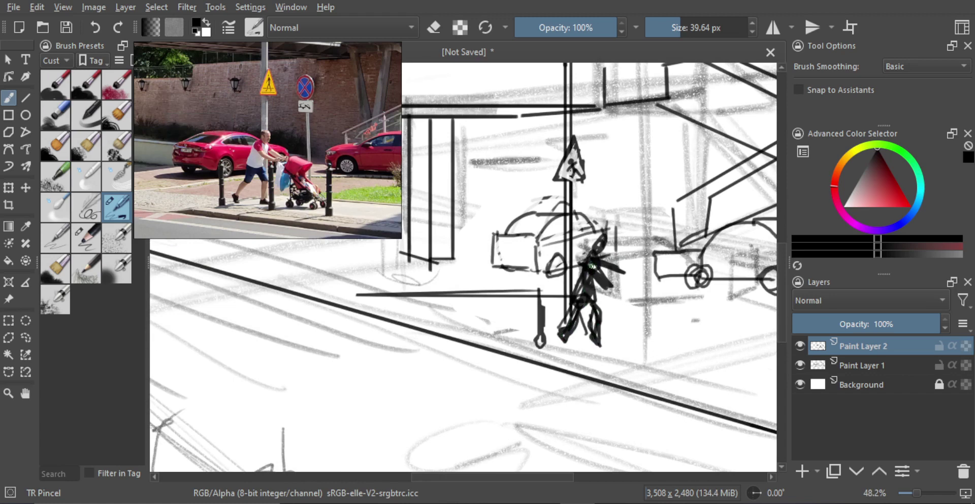
{"action": "mouse_move", "coordinate": [590, 264]}
{"action": "left_mouse_down"}
{"action": "mouse_move", "coordinate": [610, 264]}
{"action": "mouse_move", "coordinate": [623, 285]}
{"action": "mouse_move", "coordinate": [598, 283]}
{"action": "left_mouse_up"}
{"action": "key", "text": "ctrl+z"}
{"action": "key", "text": "ctrl+z"}
{"action": "key", "text": "ctrl+z"}
{"action": "key", "text": "ctrl+z"}
{"action": "key", "text": "ctrl+z"}
{"action": "key", "text": "ctrl+z"}
{"action": "key", "text": "ctrl+z"}
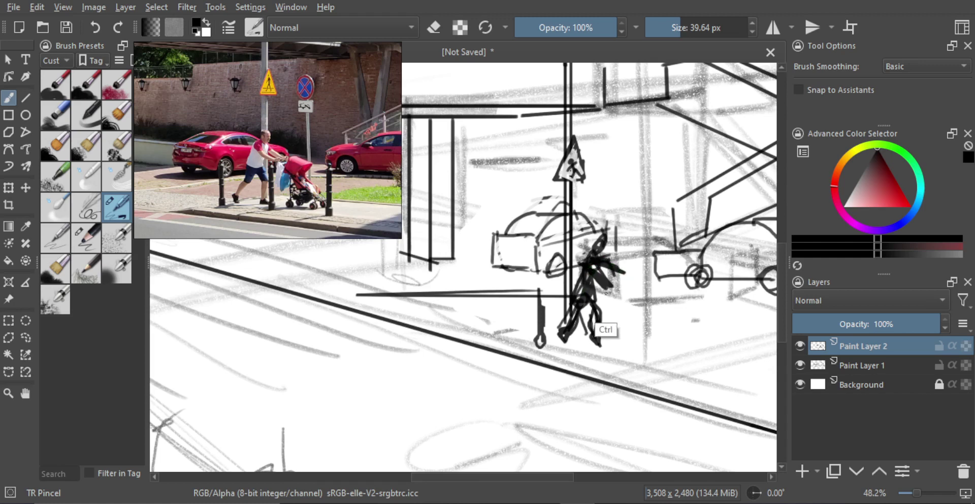
{"action": "key", "text": "ctrl+z"}
{"action": "key", "text": "ctrl+z"}
{"action": "key", "text": "ctrl+z"}
{"action": "key", "text": "ctrl+z"}
{"action": "key", "text": "ctrl+z"}
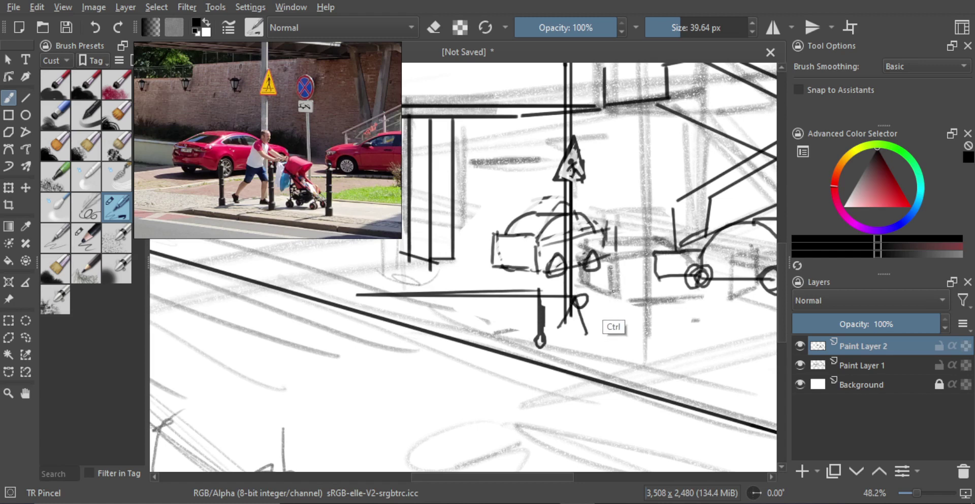
{"action": "key", "text": "ctrl+shift+z"}
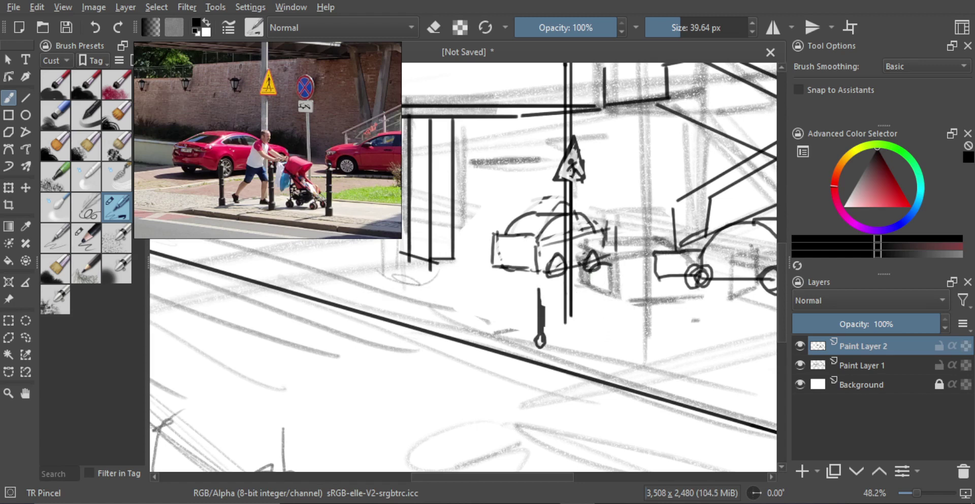
Sketch a walking pedestrian beside the lamp post, with head, torso, striding legs and arms stretched forward.
{"action": "mouse_move", "coordinate": [604, 264]}
{"action": "left_mouse_down"}
{"action": "mouse_move", "coordinate": [582, 303]}
{"action": "mouse_move", "coordinate": [595, 301]}
{"action": "mouse_move", "coordinate": [605, 351]}
{"action": "left_mouse_up"}
{"action": "key", "text": "ctrl+z"}
{"action": "key", "text": "ctrl+z"}
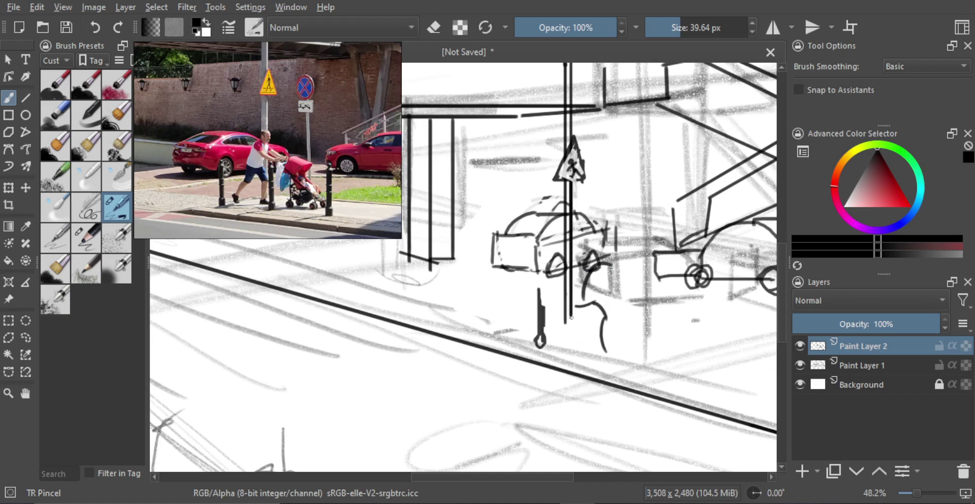
{"action": "mouse_move", "coordinate": [577, 306]}
{"action": "left_mouse_down"}
{"action": "mouse_move", "coordinate": [554, 337]}
{"action": "mouse_move", "coordinate": [559, 345]}
{"action": "mouse_move", "coordinate": [607, 357]}
{"action": "left_mouse_up"}
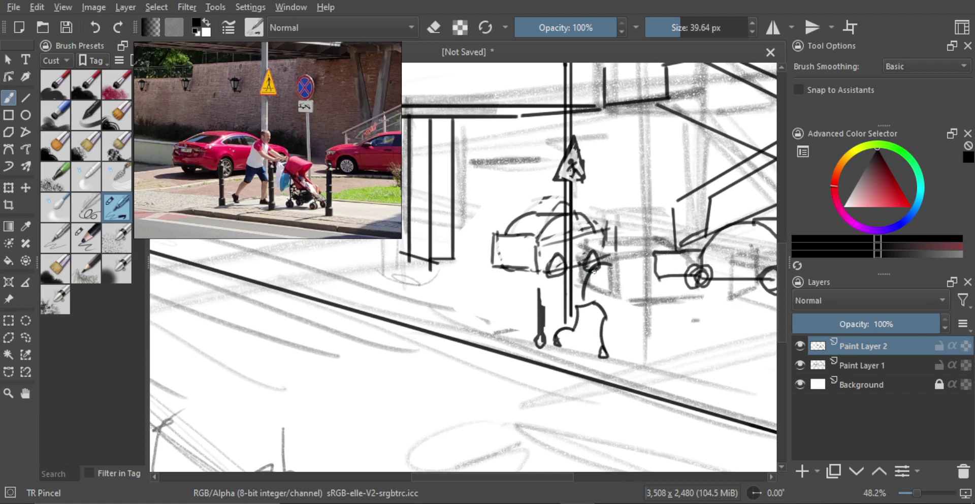
{"action": "mouse_move", "coordinate": [589, 269]}
{"action": "left_mouse_down"}
{"action": "mouse_move", "coordinate": [613, 300]}
{"action": "mouse_move", "coordinate": [630, 299]}
{"action": "left_mouse_up"}
{"action": "left_click_drag", "start_coordinate": [591, 269], "coordinate": [611, 257]}
{"action": "mouse_move", "coordinate": [579, 294]}
{"action": "left_mouse_down"}
{"action": "mouse_move", "coordinate": [602, 298]}
{"action": "mouse_move", "coordinate": [603, 279]}
{"action": "mouse_move", "coordinate": [598, 300]}
{"action": "mouse_move", "coordinate": [633, 299]}
{"action": "left_mouse_up"}
{"action": "key", "text": "ctrl+z"}
Draw the stroller's canopy and slanted frame in front of the pedestrian, undoing the faulty strokes.
{"action": "mouse_move", "coordinate": [618, 301]}
{"action": "left_mouse_down"}
{"action": "mouse_move", "coordinate": [636, 319]}
{"action": "mouse_move", "coordinate": [660, 294]}
{"action": "mouse_move", "coordinate": [663, 306]}
{"action": "mouse_move", "coordinate": [692, 306]}
{"action": "mouse_move", "coordinate": [664, 313]}
{"action": "mouse_move", "coordinate": [668, 330]}
{"action": "mouse_move", "coordinate": [648, 324]}
{"action": "mouse_move", "coordinate": [679, 320]}
{"action": "mouse_move", "coordinate": [677, 307]}
{"action": "mouse_move", "coordinate": [679, 319]}
{"action": "mouse_move", "coordinate": [660, 325]}
{"action": "mouse_move", "coordinate": [674, 359]}
{"action": "left_mouse_up"}
{"action": "key", "text": "ctrl+z"}
{"action": "key", "text": "ctrl+z"}
{"action": "key", "text": "ctrl+z"}
{"action": "key", "text": "ctrl+z"}
{"action": "left_click_drag", "start_coordinate": [644, 329], "coordinate": [675, 364]}
{"action": "key", "text": "ctrl+z"}
{"action": "left_click_drag", "start_coordinate": [642, 326], "coordinate": [690, 375]}
{"action": "mouse_move", "coordinate": [653, 326]}
{"action": "left_mouse_down"}
{"action": "mouse_move", "coordinate": [679, 365]}
{"action": "mouse_move", "coordinate": [706, 371]}
{"action": "mouse_move", "coordinate": [680, 385]}
{"action": "mouse_move", "coordinate": [713, 374]}
{"action": "left_mouse_up"}
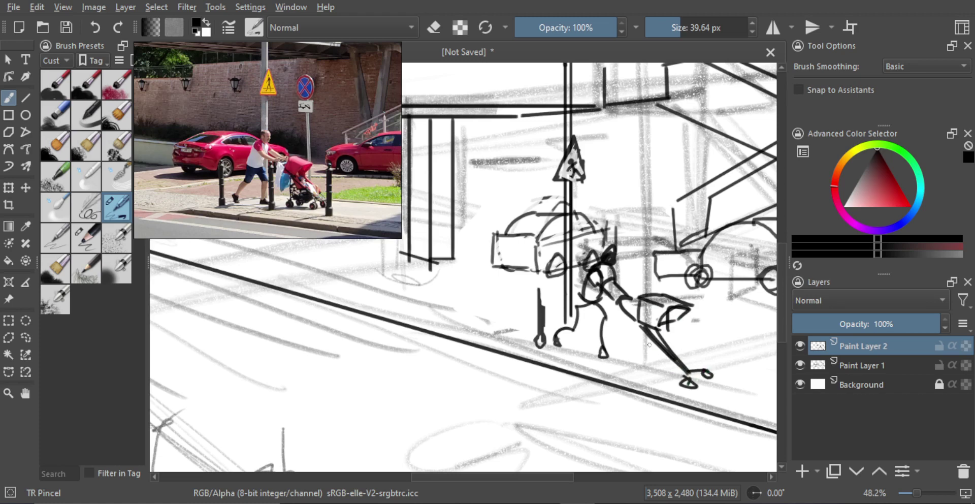
Complete the stroller with its wheels, rear support and rounded seat.
{"action": "mouse_move", "coordinate": [649, 345]}
{"action": "left_mouse_down"}
{"action": "mouse_move", "coordinate": [670, 361]}
{"action": "mouse_move", "coordinate": [649, 367]}
{"action": "mouse_move", "coordinate": [655, 374]}
{"action": "mouse_move", "coordinate": [670, 367]}
{"action": "mouse_move", "coordinate": [661, 335]}
{"action": "mouse_move", "coordinate": [703, 349]}
{"action": "mouse_move", "coordinate": [664, 335]}
{"action": "mouse_move", "coordinate": [703, 360]}
{"action": "left_mouse_up"}
{"action": "key", "text": "ctrl+z"}
{"action": "key", "text": "ctrl+z"}
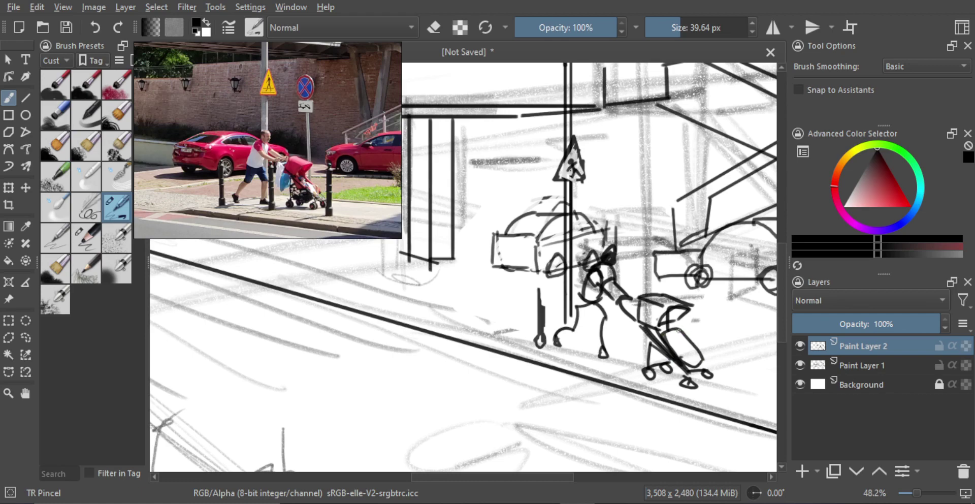
{"action": "mouse_move", "coordinate": [678, 330]}
{"action": "left_mouse_down"}
{"action": "mouse_move", "coordinate": [672, 343]}
{"action": "mouse_move", "coordinate": [689, 355]}
{"action": "mouse_move", "coordinate": [686, 346]}
{"action": "mouse_move", "coordinate": [694, 362]}
{"action": "left_mouse_up"}
{"action": "left_click_drag", "start_coordinate": [679, 315], "coordinate": [679, 326]}
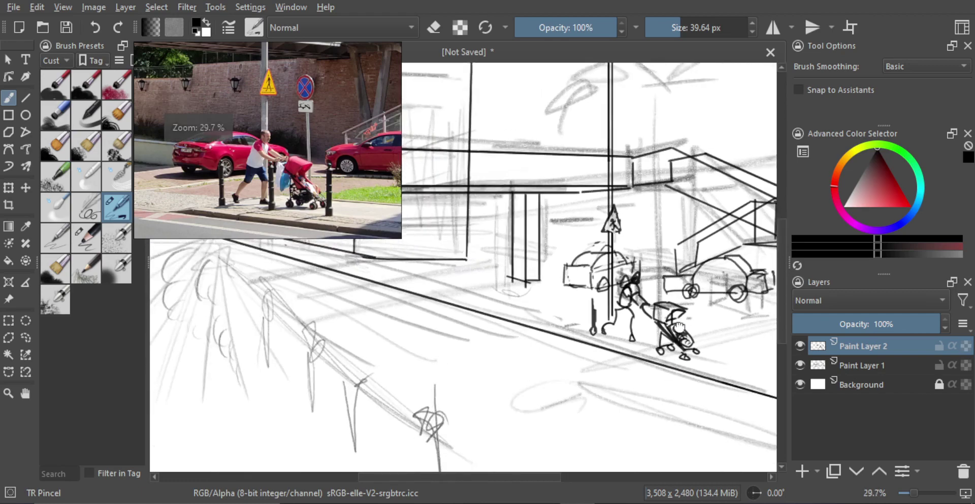
Draw a straight line about 1353 px long along the road side of the curb, from below the lamp post to the canvas's right edge.
{"action": "scroll", "coordinate": [680, 327], "scroll_direction": "down", "scroll_amount": 3}
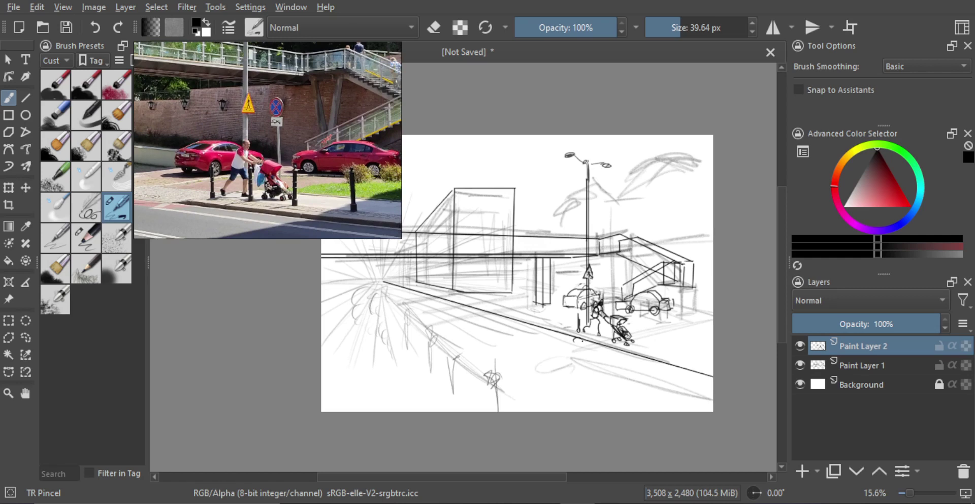
{"action": "key", "text": "v"}
{"action": "left_click_drag", "start_coordinate": [574, 339], "coordinate": [715, 385]}
{"action": "left_click_drag", "start_coordinate": [720, 384], "coordinate": [721, 384]}
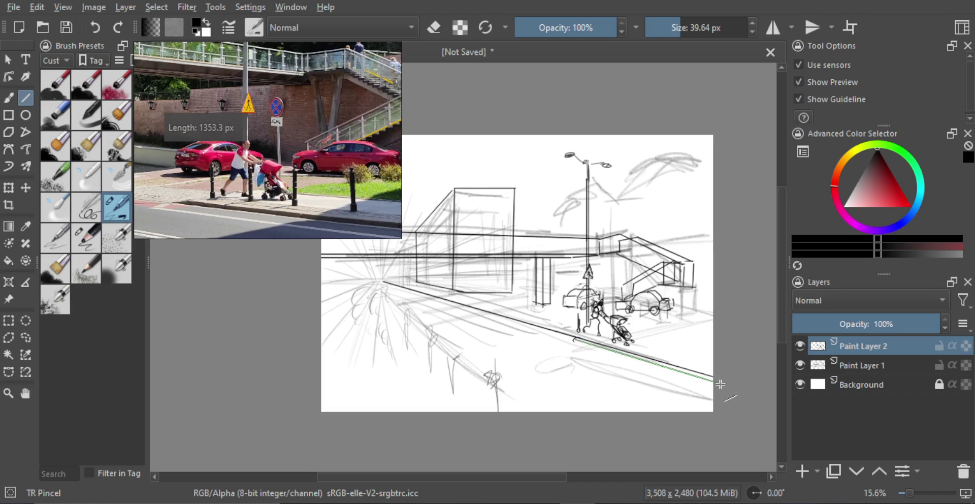
{"action": "key", "text": "b"}
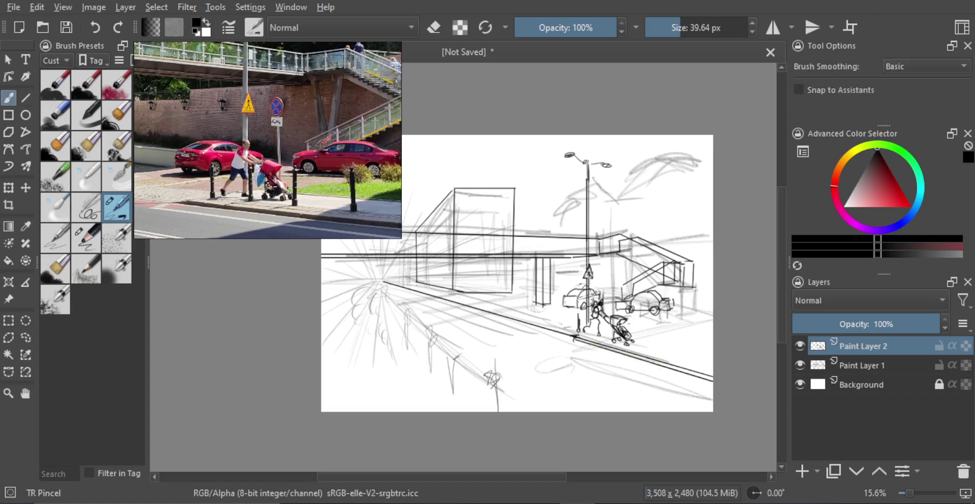
Add a straight inner curb line about 1197 px long beneath the stroller and divide the curb into blocks with short cross marks.
{"action": "key", "text": "e"}
{"action": "key", "text": "e"}
{"action": "mouse_move", "coordinate": [577, 337]}
{"action": "left_mouse_down"}
{"action": "mouse_move", "coordinate": [597, 328]}
{"action": "mouse_move", "coordinate": [700, 371]}
{"action": "left_mouse_up"}
{"action": "key", "text": "ctrl+z"}
{"action": "key", "text": "v"}
{"action": "left_click_drag", "start_coordinate": [594, 336], "coordinate": [710, 376]}
{"action": "key", "text": "v"}
Draw the edge line of the grass strip from behind the stroller to the canvas's right edge, undoing the first attempt.
{"action": "key", "text": "v"}
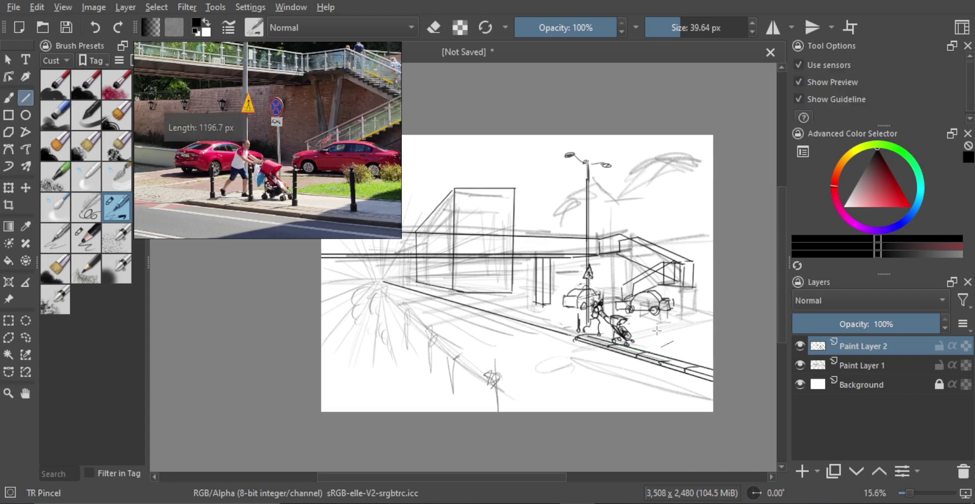
{"action": "left_click_drag", "start_coordinate": [636, 330], "coordinate": [714, 350]}
{"action": "key", "text": "ctrl+z"}
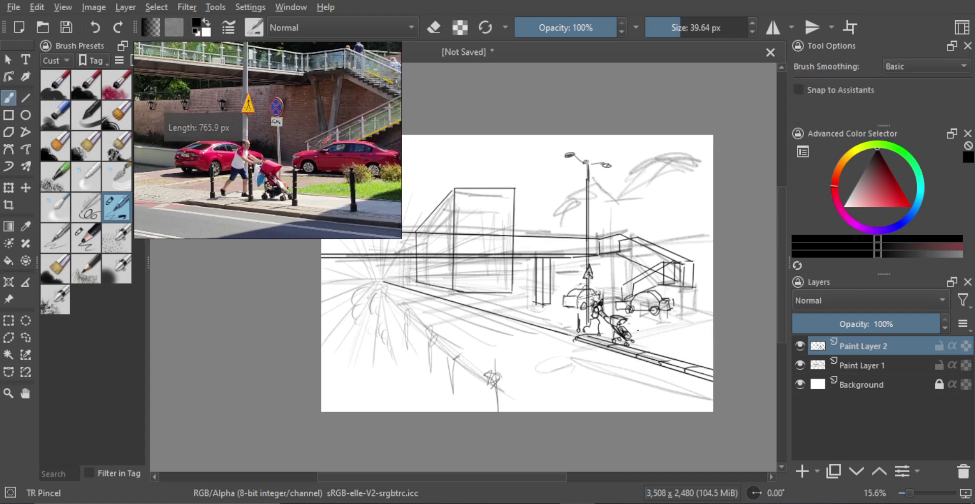
{"action": "key", "text": "v"}
{"action": "mouse_move", "coordinate": [634, 330]}
{"action": "left_mouse_down"}
{"action": "mouse_move", "coordinate": [723, 345]}
{"action": "mouse_move", "coordinate": [727, 355]}
{"action": "left_mouse_up"}
{"action": "key", "text": "v"}
{"action": "mouse_move", "coordinate": [634, 329]}
{"action": "left_mouse_down"}
{"action": "mouse_move", "coordinate": [692, 322]}
{"action": "mouse_move", "coordinate": [661, 317]}
{"action": "mouse_move", "coordinate": [685, 313]}
{"action": "mouse_move", "coordinate": [693, 319]}
{"action": "mouse_move", "coordinate": [685, 343]}
{"action": "mouse_move", "coordinate": [688, 334]}
{"action": "left_mouse_up"}
{"action": "key", "text": "ctrl+z"}
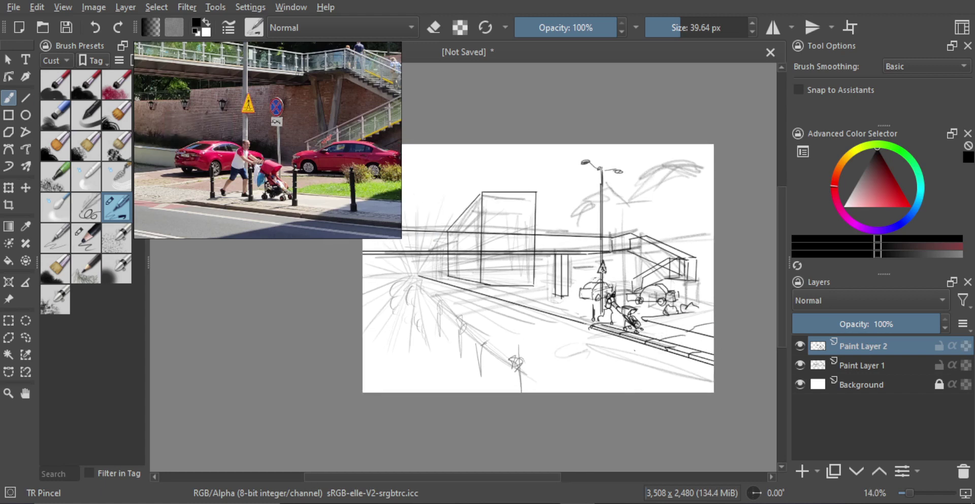
Add a stroke across the road surface and outline the tree foliage behind the lamp post and above the stairs.
{"action": "left_click_drag", "start_coordinate": [645, 344], "coordinate": [568, 361]}
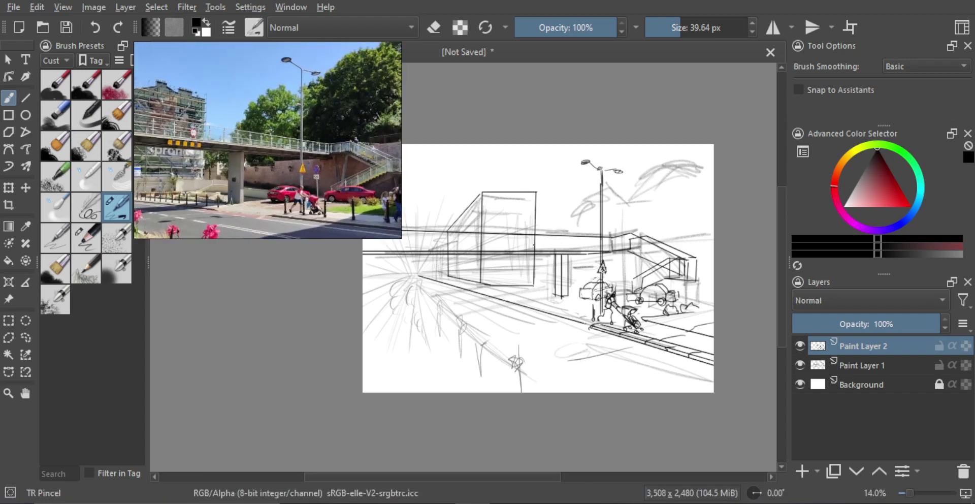
{"action": "mouse_move", "coordinate": [538, 263]}
{"action": "left_mouse_down"}
{"action": "mouse_move", "coordinate": [553, 263]}
{"action": "mouse_move", "coordinate": [547, 258]}
{"action": "left_mouse_up"}
{"action": "key", "text": "ctrl+z"}
{"action": "left_click_drag", "start_coordinate": [567, 228], "coordinate": [578, 220]}
{"action": "mouse_move", "coordinate": [620, 205]}
{"action": "left_mouse_down"}
{"action": "mouse_move", "coordinate": [691, 165]}
{"action": "mouse_move", "coordinate": [645, 193]}
{"action": "mouse_move", "coordinate": [615, 230]}
{"action": "left_mouse_up"}
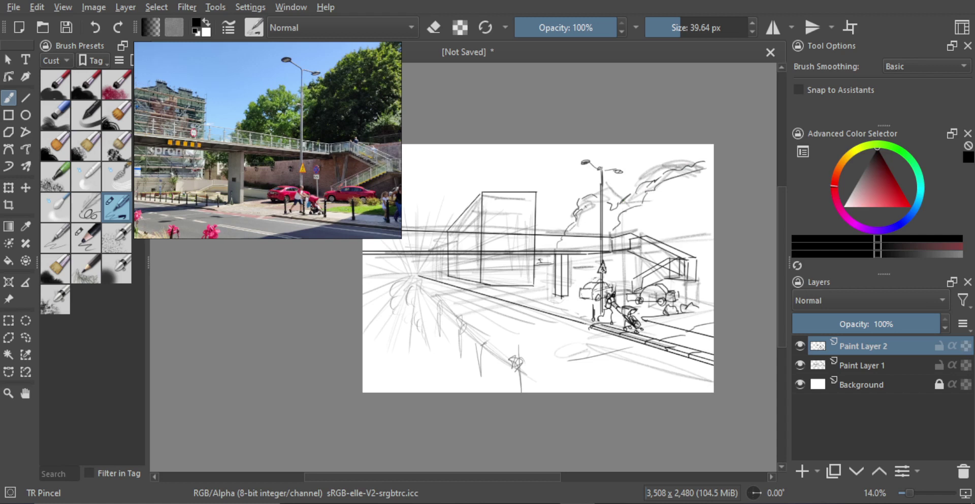
{"action": "mouse_move", "coordinate": [594, 205]}
{"action": "left_mouse_down"}
{"action": "mouse_move", "coordinate": [582, 219]}
{"action": "mouse_move", "coordinate": [591, 225]}
{"action": "left_mouse_up"}
{"action": "mouse_move", "coordinate": [662, 201]}
{"action": "left_mouse_down"}
{"action": "mouse_move", "coordinate": [655, 210]}
{"action": "mouse_move", "coordinate": [699, 212]}
{"action": "mouse_move", "coordinate": [677, 220]}
{"action": "mouse_move", "coordinate": [681, 236]}
{"action": "mouse_move", "coordinate": [710, 228]}
{"action": "mouse_move", "coordinate": [680, 236]}
{"action": "mouse_move", "coordinate": [712, 238]}
{"action": "left_mouse_up"}
{"action": "key", "text": "ctrl+z"}
{"action": "key", "text": "ctrl+z"}
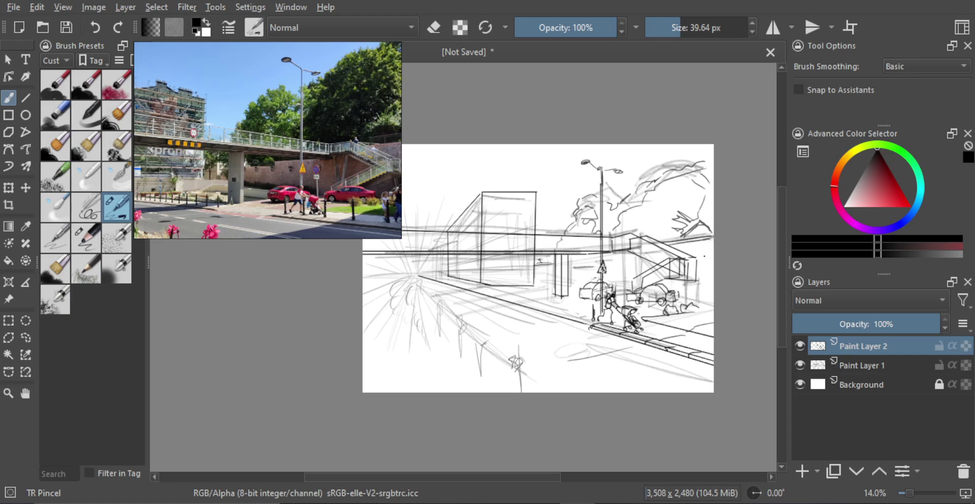
Thicken the underside of the footbridge deck with two long straight horizontal strokes, the first about 2386 px long.
{"action": "scroll", "coordinate": [307, 165], "scroll_direction": "down", "scroll_amount": 3}
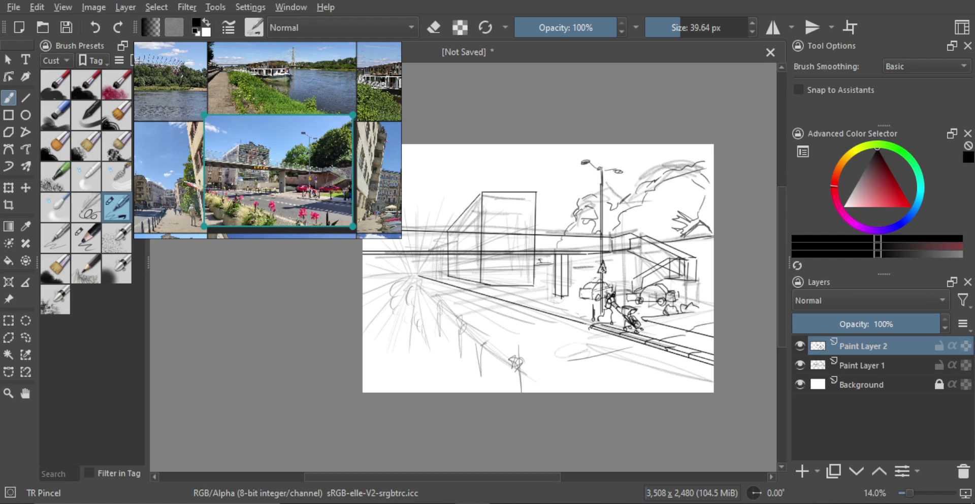
{"action": "key", "text": "v"}
{"action": "left_click_drag", "start_coordinate": [376, 254], "coordinate": [605, 254]}
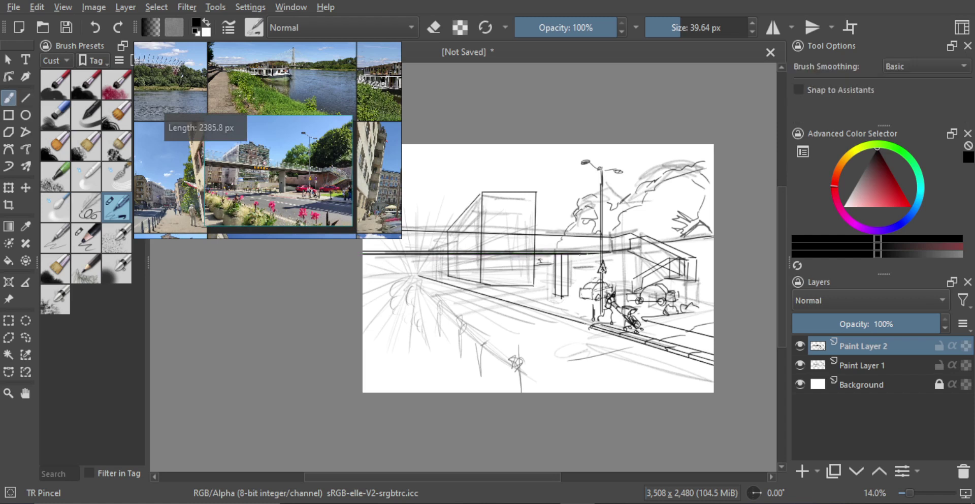
{"action": "key", "text": "v"}
{"action": "left_click_drag", "start_coordinate": [368, 252], "coordinate": [598, 252]}
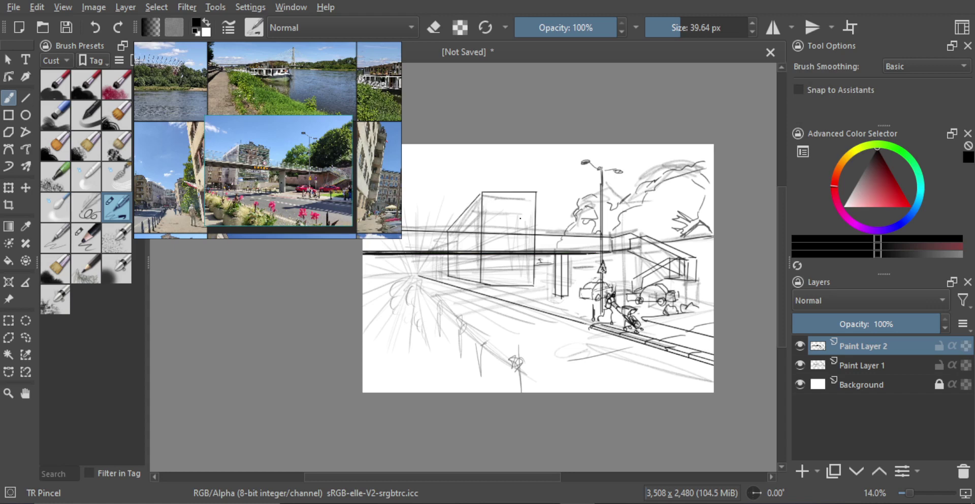
Examine the footbridge, the scaffolded building and the street-level details with cyclists in the reference photo.
{"action": "double_click", "coordinate": [264, 164]}
{"action": "scroll", "coordinate": [246, 165], "scroll_direction": "up", "scroll_amount": 4}
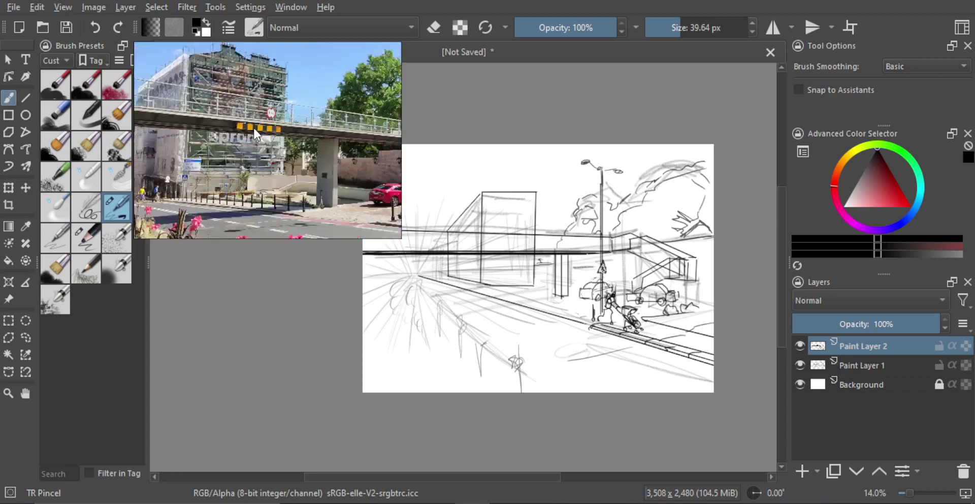
{"action": "left_click_drag", "start_coordinate": [242, 135], "coordinate": [290, 170], "text": "alt"}
{"action": "scroll", "coordinate": [290, 173], "scroll_direction": "up", "scroll_amount": 6}
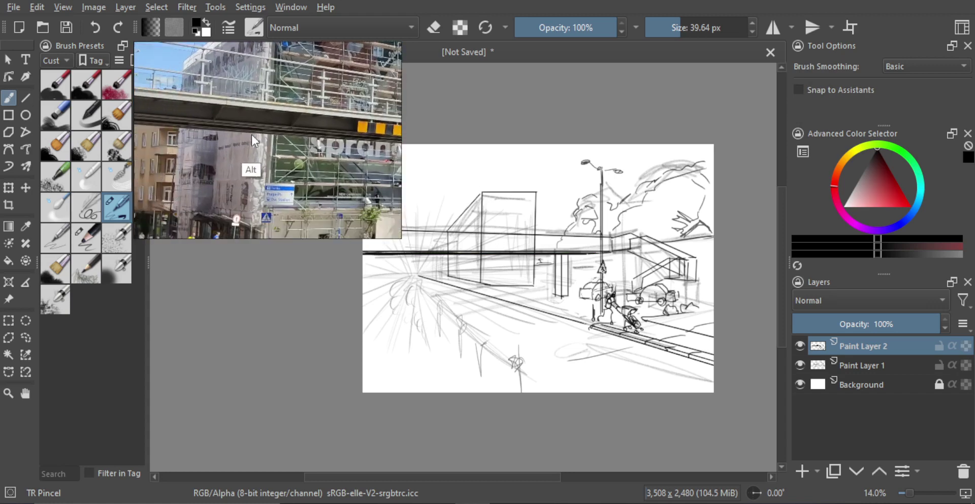
{"action": "scroll", "coordinate": [231, 156], "scroll_direction": "up", "scroll_amount": 3}
{"action": "scroll", "coordinate": [226, 155], "scroll_direction": "down", "scroll_amount": 3}
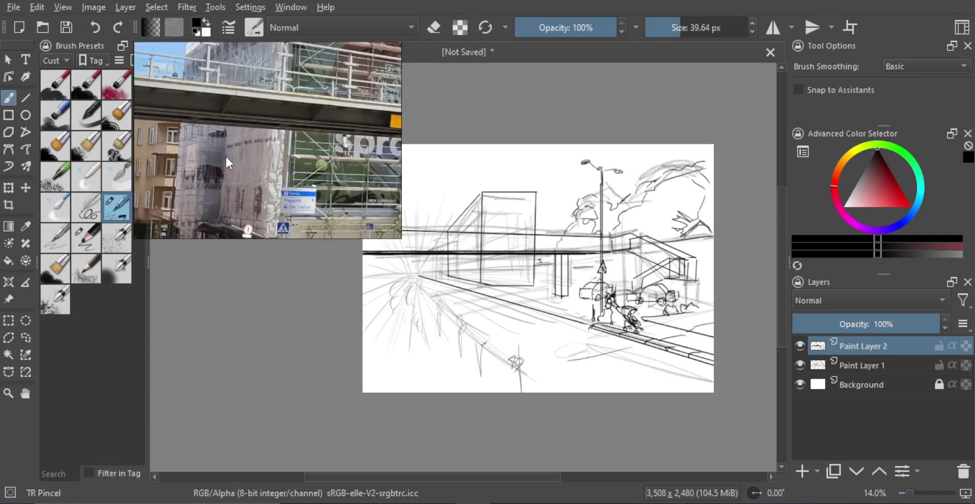
{"action": "left_click_drag", "start_coordinate": [244, 171], "coordinate": [261, 92], "text": "alt"}
{"action": "scroll", "coordinate": [234, 154], "scroll_direction": "up", "scroll_amount": 4}
{"action": "left_click_drag", "start_coordinate": [274, 156], "coordinate": [283, 122], "text": "alt"}
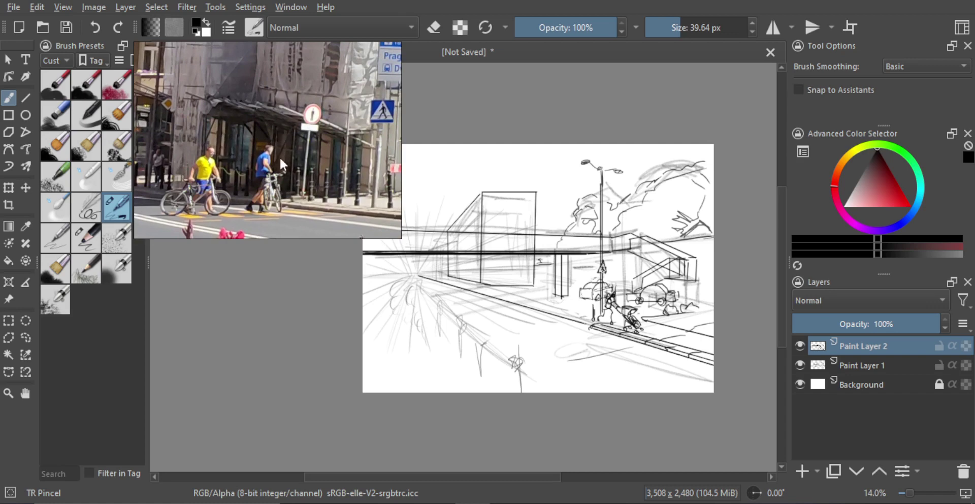
{"action": "scroll", "coordinate": [280, 162], "scroll_direction": "down", "scroll_amount": 5}
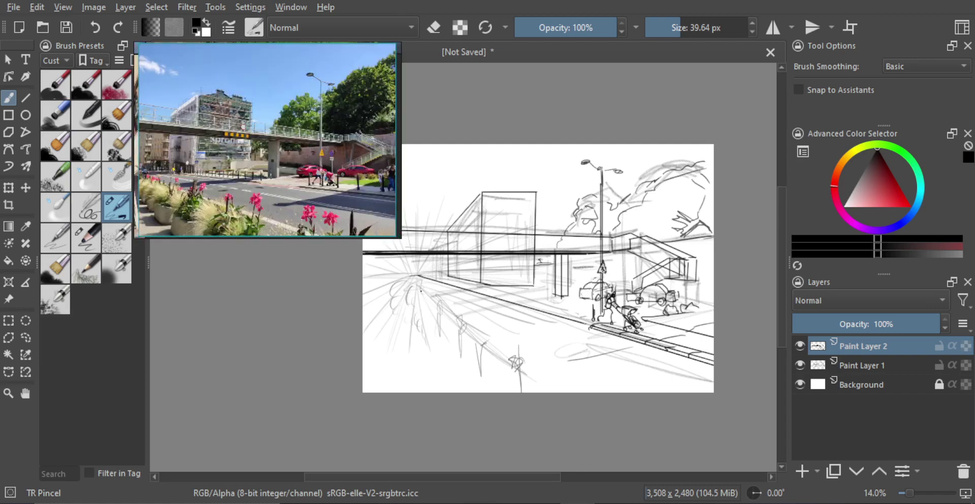
{"action": "key", "text": "v"}
{"action": "mouse_move", "coordinate": [410, 276]}
{"action": "left_mouse_down"}
{"action": "mouse_move", "coordinate": [525, 389]}
{"action": "mouse_move", "coordinate": [595, 407]}
{"action": "mouse_move", "coordinate": [577, 416]}
{"action": "left_mouse_up"}
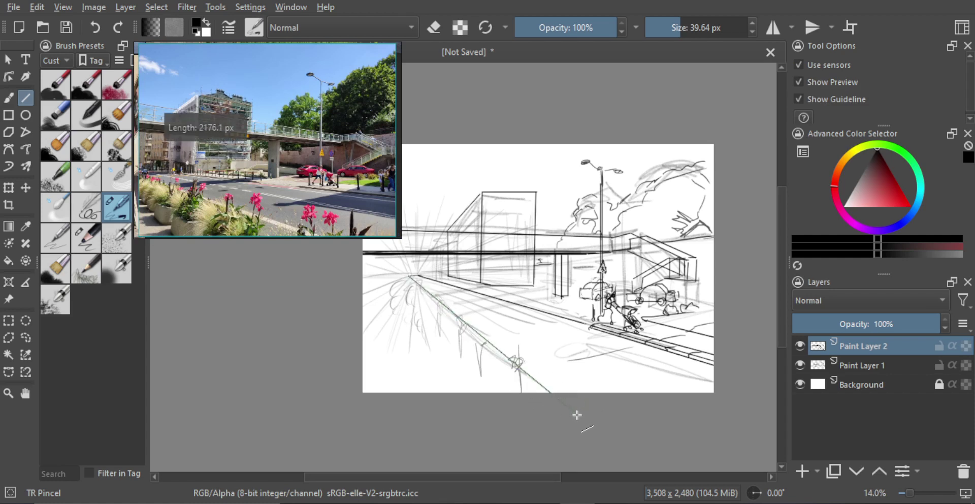
{"action": "key", "text": "ctrl+z"}
{"action": "key", "text": "v"}
{"action": "left_click_drag", "start_coordinate": [406, 276], "coordinate": [489, 394]}
{"action": "key", "text": "ctrl+z"}
{"action": "key", "text": "v"}
{"action": "mouse_move", "coordinate": [413, 280]}
{"action": "left_mouse_down"}
{"action": "mouse_move", "coordinate": [465, 393]}
{"action": "mouse_move", "coordinate": [489, 391]}
{"action": "mouse_move", "coordinate": [489, 403]}
{"action": "left_mouse_up"}
{"action": "key", "text": "b"}
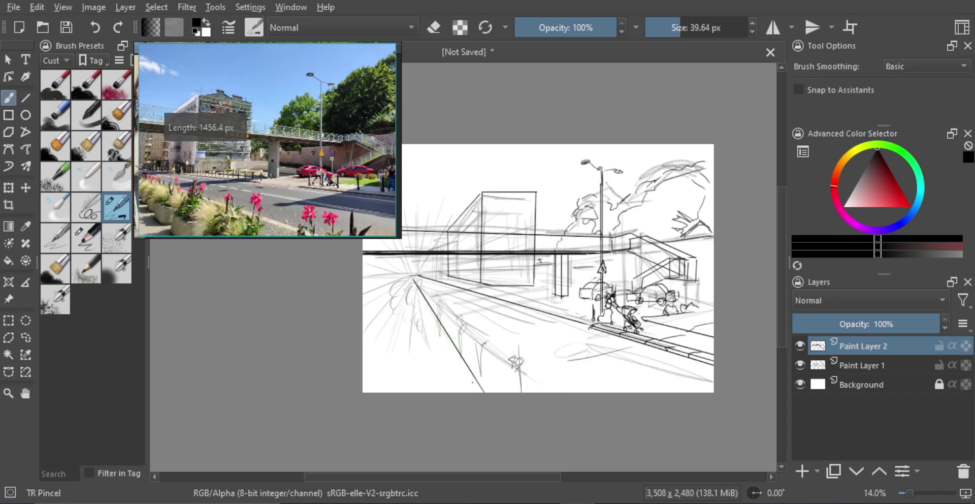
Draw a straight diagonal line for the near road edge, from the vanishing point to the canvas's lower edge.
{"action": "key", "text": "v"}
{"action": "left_click_drag", "start_coordinate": [401, 274], "coordinate": [508, 412]}
{"action": "key", "text": "b"}
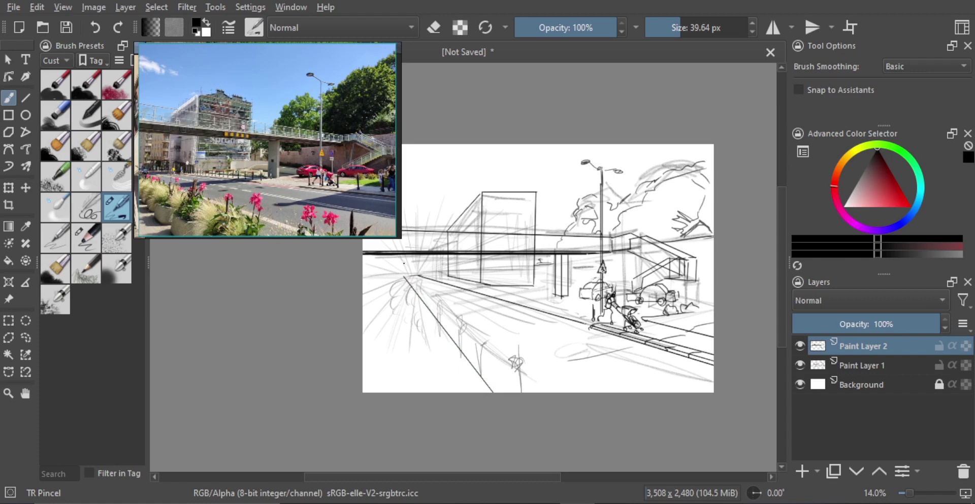
Reduce the opacity of the rough sketch on Paint Layer 1 and merge Paint Layer 2 down into it.
{"action": "scroll", "coordinate": [503, 254], "scroll_direction": "down", "scroll_amount": 3}
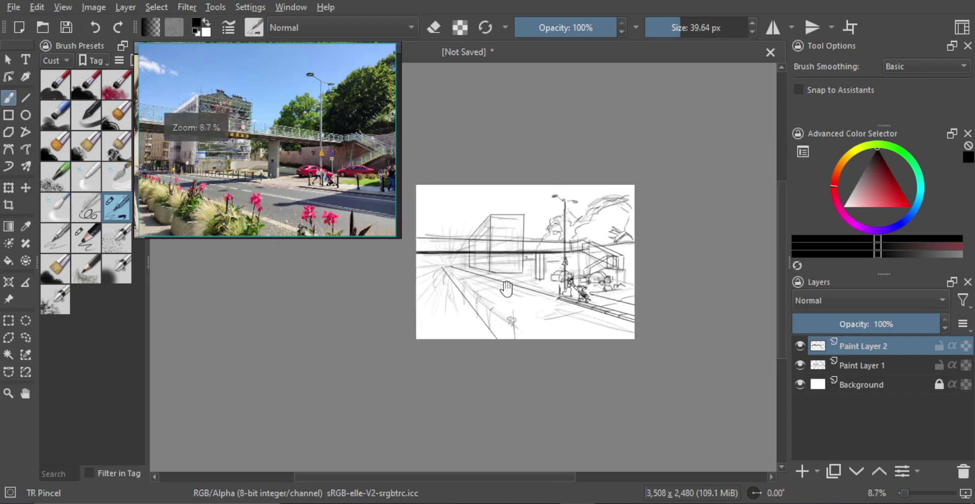
{"action": "left_click_drag", "start_coordinate": [505, 290], "coordinate": [514, 305]}
{"action": "left_click", "coordinate": [855, 365]}
{"action": "mouse_move", "coordinate": [875, 324]}
{"action": "left_mouse_down"}
{"action": "mouse_move", "coordinate": [802, 321]}
{"action": "mouse_move", "coordinate": [858, 325]}
{"action": "left_mouse_up"}
{"action": "left_click", "coordinate": [865, 354]}
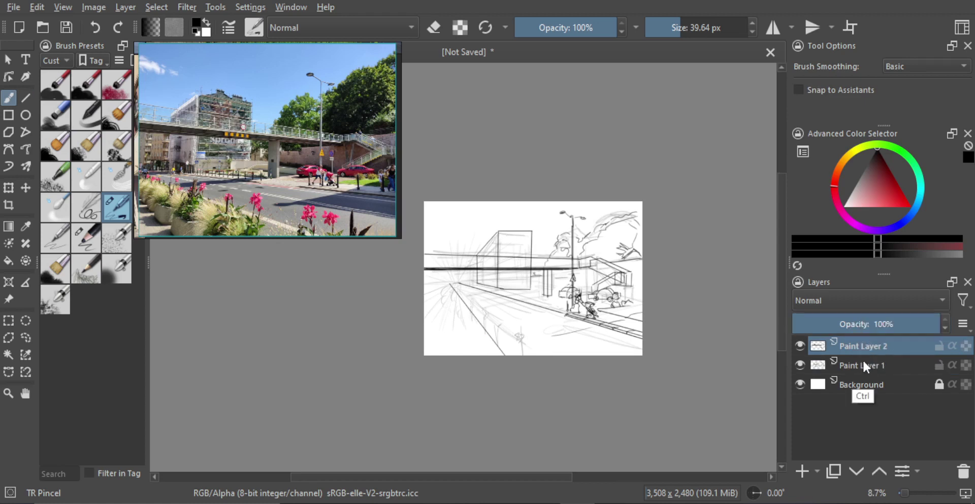
{"action": "key", "text": "ctrl+e"}
{"action": "scroll", "coordinate": [505, 233], "scroll_direction": "up", "scroll_amount": 2}
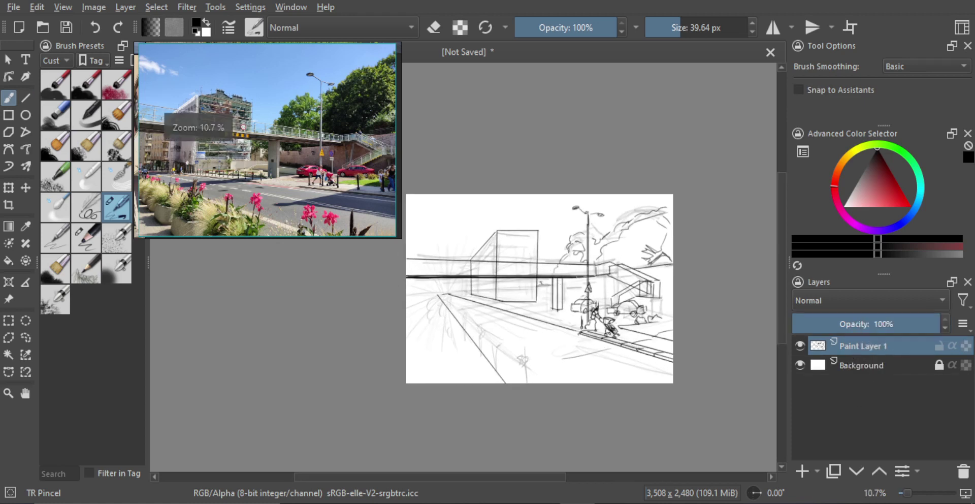
Scale the merged sketch down slightly to leave a white margin around it on the canvas, and return to the freehand brush.
{"action": "key", "text": "ctrl+t"}
{"action": "mouse_move", "coordinate": [687, 205]}
{"action": "left_mouse_down"}
{"action": "mouse_move", "coordinate": [649, 274]}
{"action": "mouse_move", "coordinate": [638, 246]}
{"action": "left_mouse_up"}
{"action": "key", "text": "Return"}
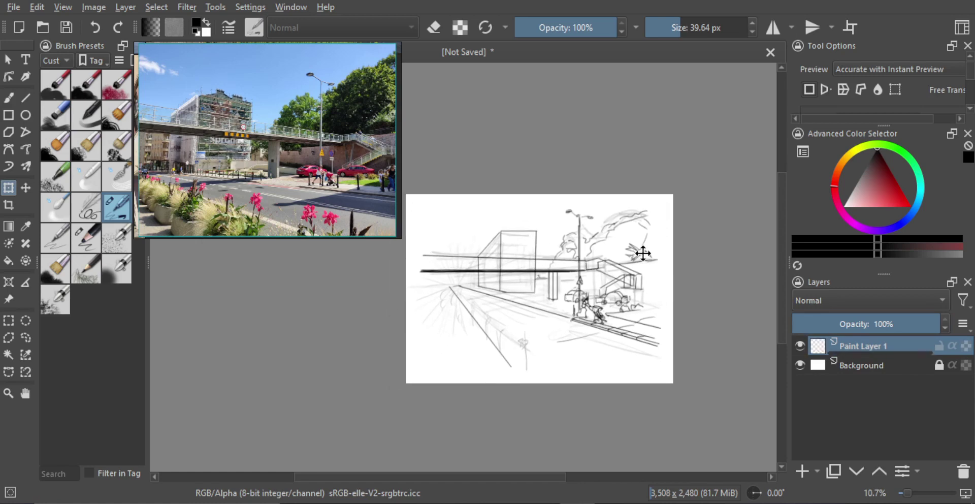
{"action": "scroll", "coordinate": [187, 167], "scroll_direction": "up", "scroll_amount": 3}
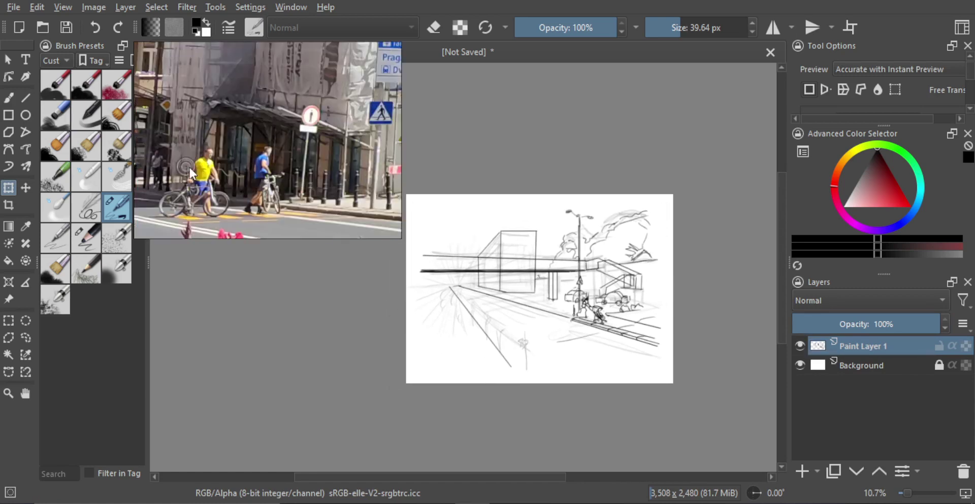
{"action": "scroll", "coordinate": [215, 168], "scroll_direction": "down", "scroll_amount": 3}
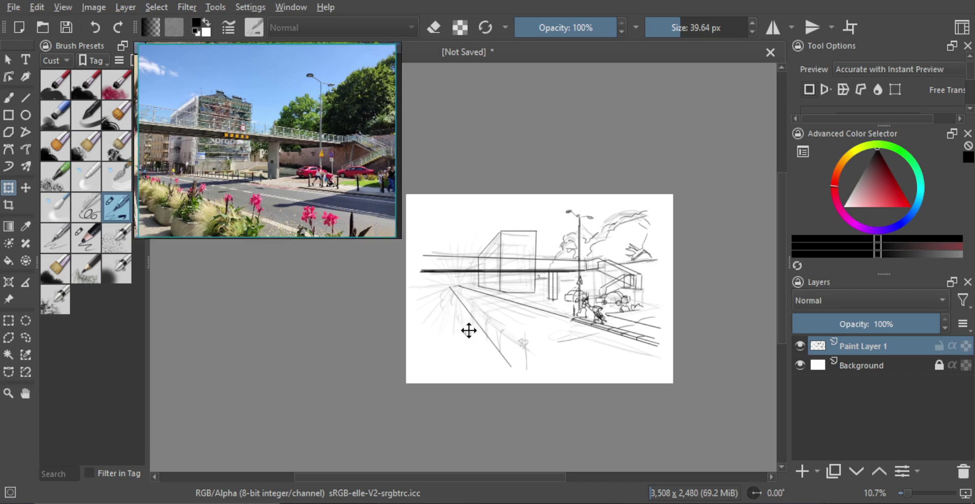
{"action": "key", "text": "b"}
{"action": "scroll", "coordinate": [472, 311], "scroll_direction": "up", "scroll_amount": 1}
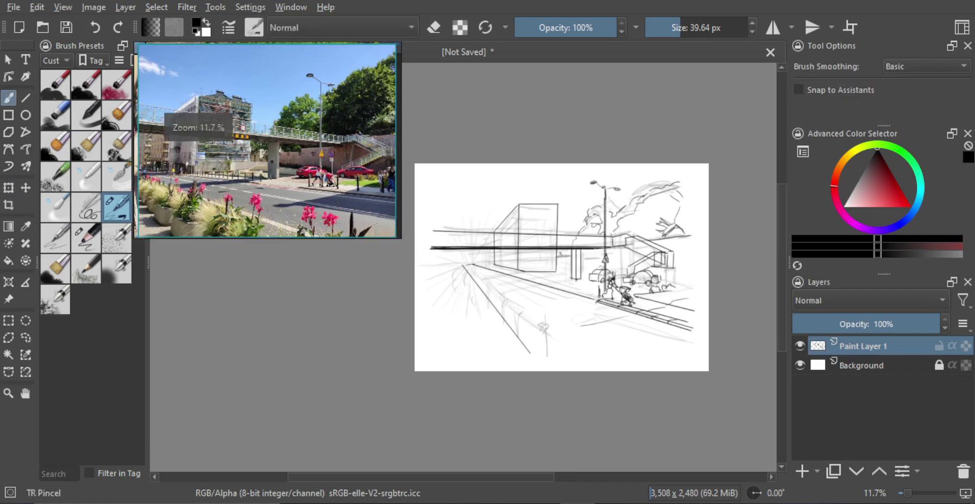
{"action": "left_click", "coordinate": [802, 471]}
{"action": "key", "text": "ctrl+z"}
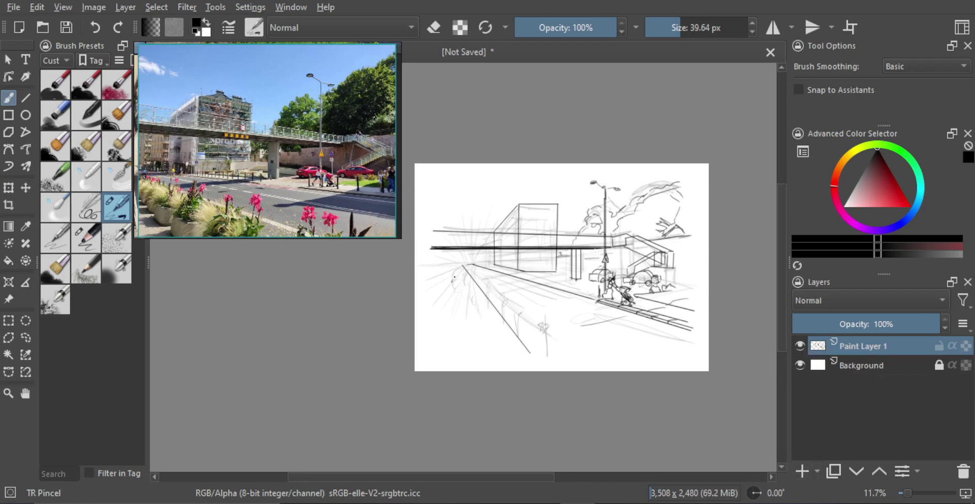
Draw the foreground flowers with stems and leaves, and sketch the curved planter side and grass along the near road edge.
{"action": "left_click_drag", "start_coordinate": [454, 278], "coordinate": [468, 271]}
{"action": "left_click_drag", "start_coordinate": [552, 313], "coordinate": [537, 364]}
{"action": "key", "text": "ctrl+z"}
{"action": "mouse_move", "coordinate": [542, 325]}
{"action": "left_mouse_down"}
{"action": "mouse_move", "coordinate": [580, 371]}
{"action": "mouse_move", "coordinate": [585, 344]}
{"action": "mouse_move", "coordinate": [573, 340]}
{"action": "mouse_move", "coordinate": [585, 330]}
{"action": "mouse_move", "coordinate": [592, 354]}
{"action": "mouse_move", "coordinate": [574, 359]}
{"action": "mouse_move", "coordinate": [601, 362]}
{"action": "mouse_move", "coordinate": [615, 349]}
{"action": "mouse_move", "coordinate": [600, 368]}
{"action": "mouse_move", "coordinate": [592, 354]}
{"action": "mouse_move", "coordinate": [618, 344]}
{"action": "mouse_move", "coordinate": [635, 358]}
{"action": "left_mouse_up"}
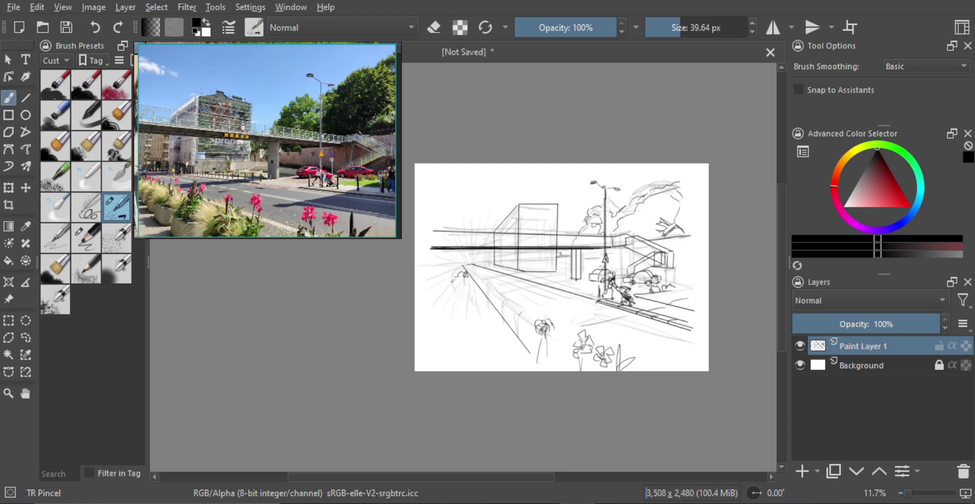
{"action": "mouse_move", "coordinate": [540, 361]}
{"action": "left_mouse_down"}
{"action": "mouse_move", "coordinate": [543, 339]}
{"action": "mouse_move", "coordinate": [553, 340]}
{"action": "mouse_move", "coordinate": [540, 356]}
{"action": "mouse_move", "coordinate": [489, 319]}
{"action": "mouse_move", "coordinate": [501, 327]}
{"action": "mouse_move", "coordinate": [483, 346]}
{"action": "mouse_move", "coordinate": [499, 359]}
{"action": "mouse_move", "coordinate": [480, 348]}
{"action": "mouse_move", "coordinate": [487, 332]}
{"action": "left_mouse_up"}
{"action": "mouse_move", "coordinate": [488, 329]}
{"action": "left_mouse_down"}
{"action": "mouse_move", "coordinate": [482, 339]}
{"action": "mouse_move", "coordinate": [507, 291]}
{"action": "mouse_move", "coordinate": [511, 304]}
{"action": "mouse_move", "coordinate": [499, 312]}
{"action": "left_mouse_up"}
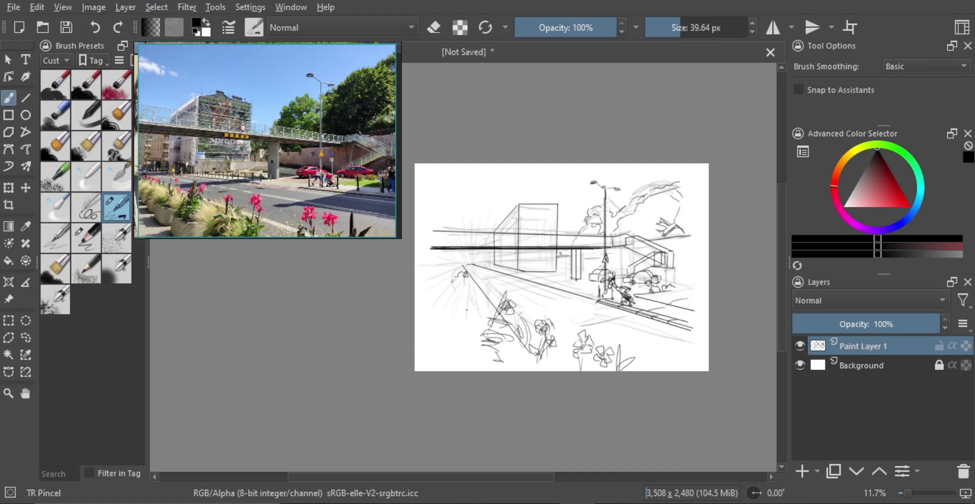
{"action": "key", "text": "v"}
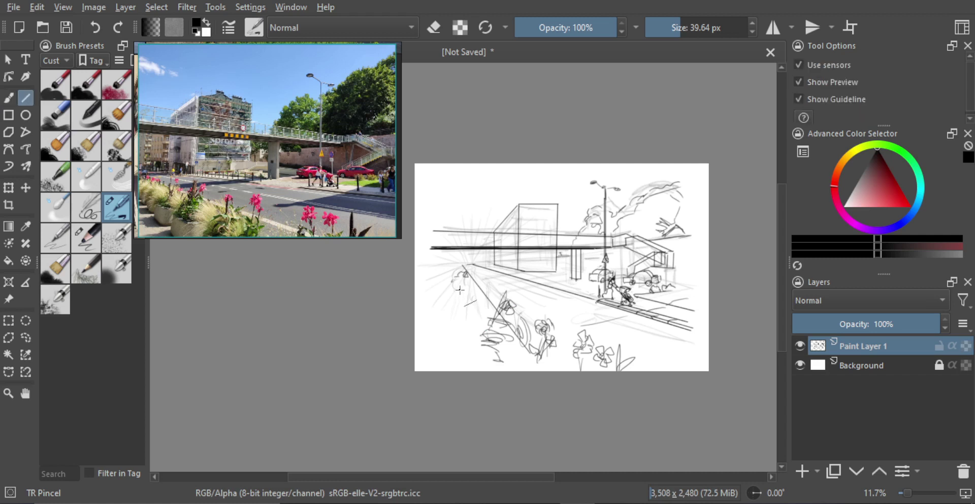
{"action": "left_click_drag", "start_coordinate": [462, 274], "coordinate": [472, 376]}
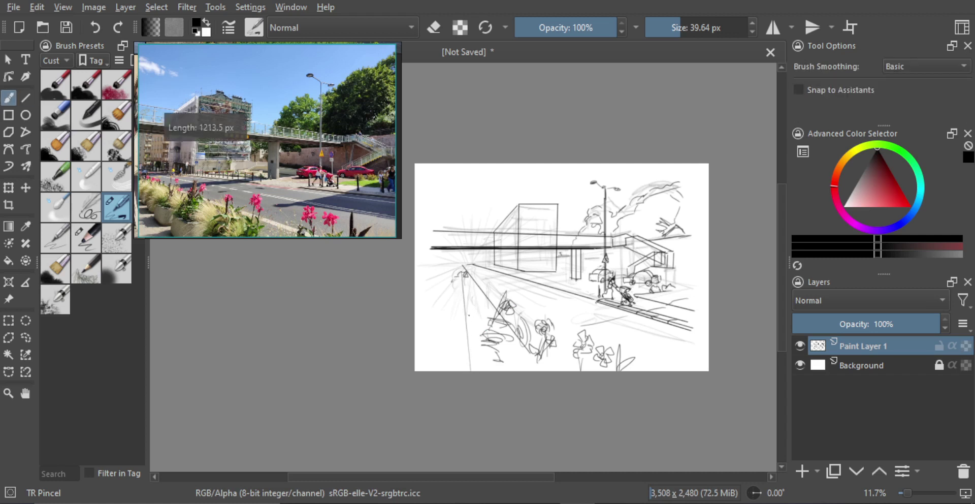
{"action": "key", "text": "ctrl"}
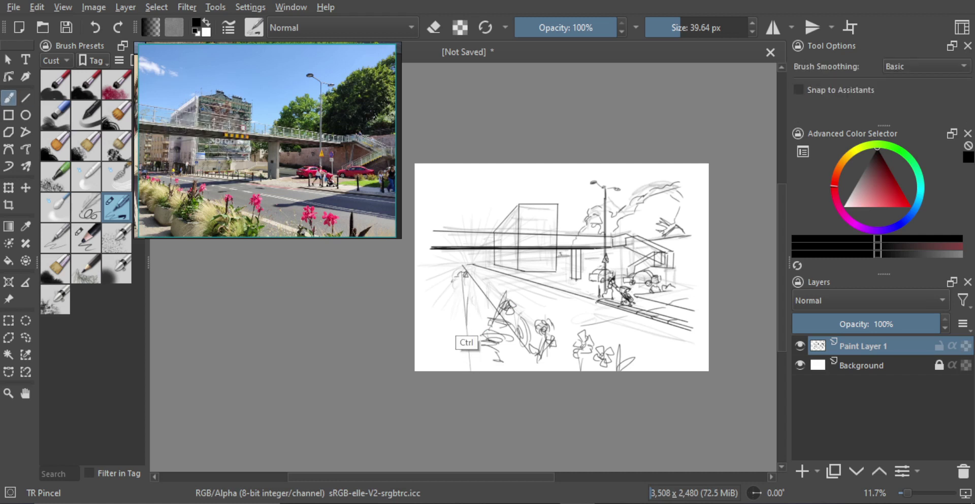
{"action": "left_click_drag", "start_coordinate": [465, 278], "coordinate": [469, 333]}
Draw a straight line about 1234 px long from the planter row's far end to the canvas's lower edge.
{"action": "key", "text": "v"}
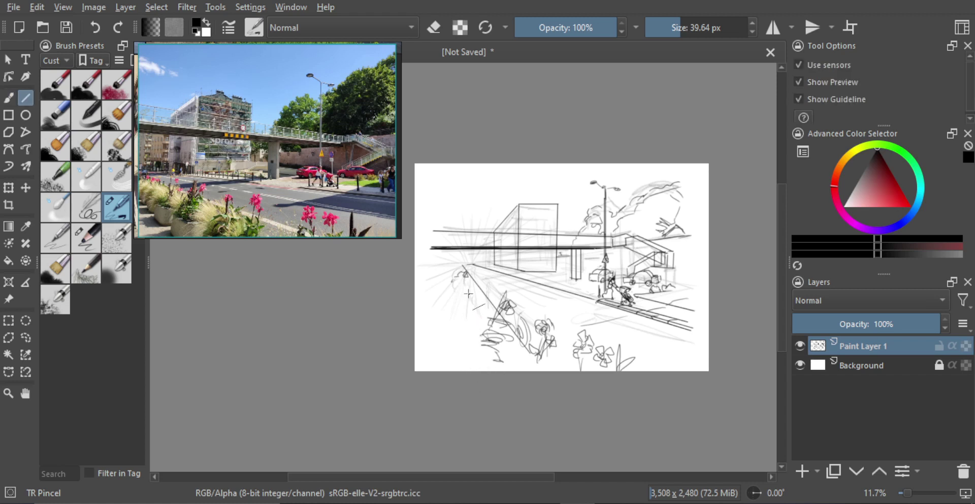
{"action": "mouse_move", "coordinate": [464, 270]}
{"action": "left_mouse_down"}
{"action": "mouse_move", "coordinate": [477, 287]}
{"action": "mouse_move", "coordinate": [492, 370]}
{"action": "left_mouse_up"}
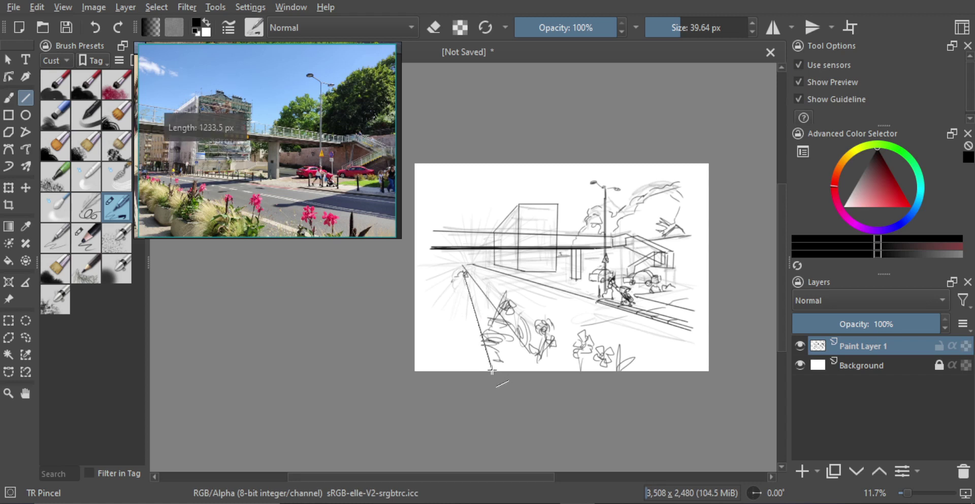
{"action": "key", "text": "b"}
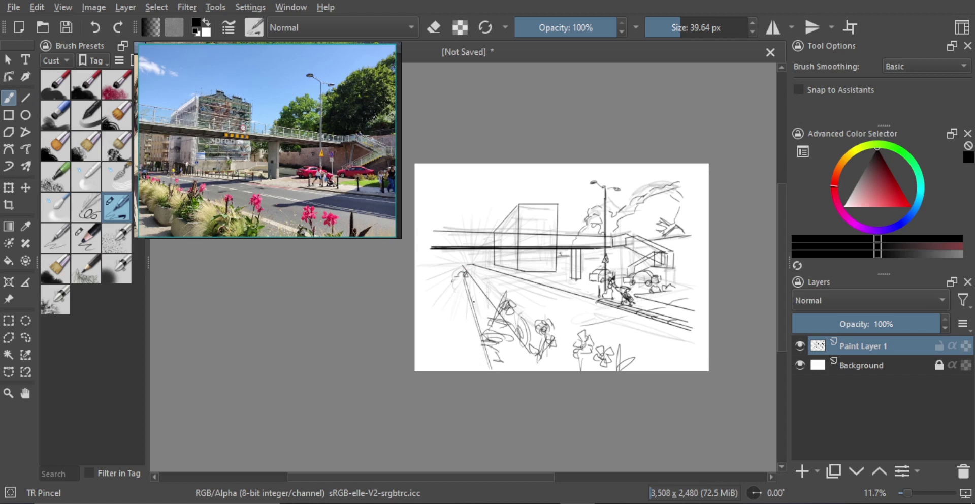
Define the planters along the straight guide line with contour and grass strokes, redoing the misplaced ones.
{"action": "mouse_move", "coordinate": [482, 339]}
{"action": "left_mouse_down"}
{"action": "mouse_move", "coordinate": [480, 311]}
{"action": "mouse_move", "coordinate": [498, 308]}
{"action": "left_mouse_up"}
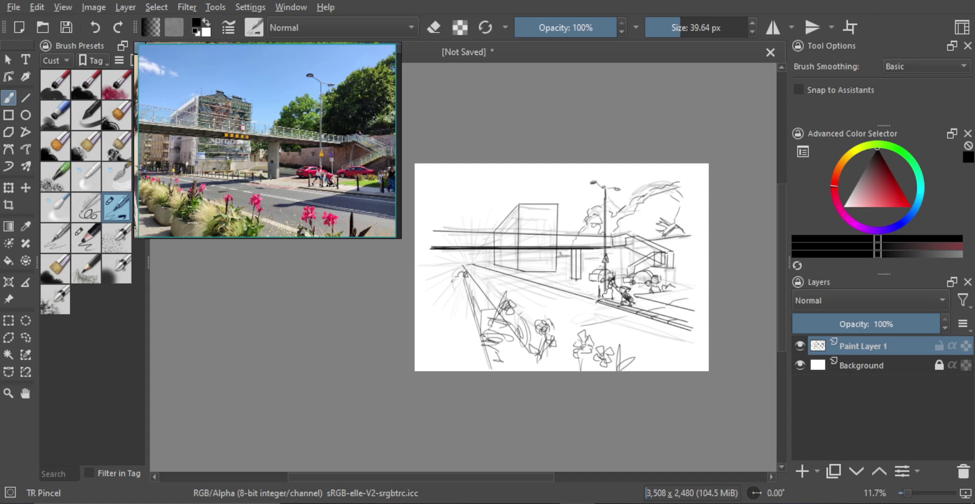
{"action": "mouse_move", "coordinate": [483, 321]}
{"action": "left_mouse_down"}
{"action": "mouse_move", "coordinate": [500, 363]}
{"action": "mouse_move", "coordinate": [487, 368]}
{"action": "left_mouse_up"}
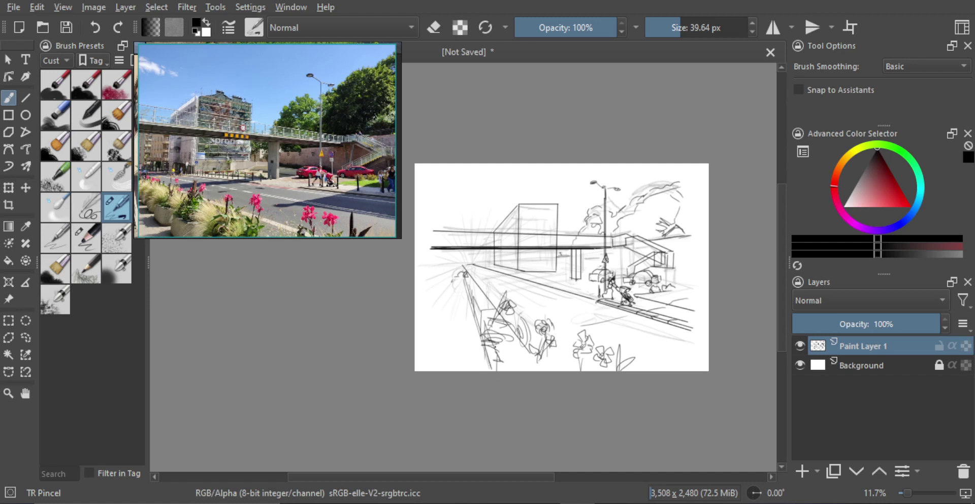
{"action": "key", "text": "ctrl+z"}
{"action": "key", "text": "ctrl+z"}
{"action": "left_click_drag", "start_coordinate": [485, 322], "coordinate": [493, 372]}
{"action": "mouse_move", "coordinate": [483, 321]}
{"action": "left_mouse_down"}
{"action": "mouse_move", "coordinate": [481, 344]}
{"action": "mouse_move", "coordinate": [479, 332]}
{"action": "mouse_move", "coordinate": [510, 342]}
{"action": "left_mouse_up"}
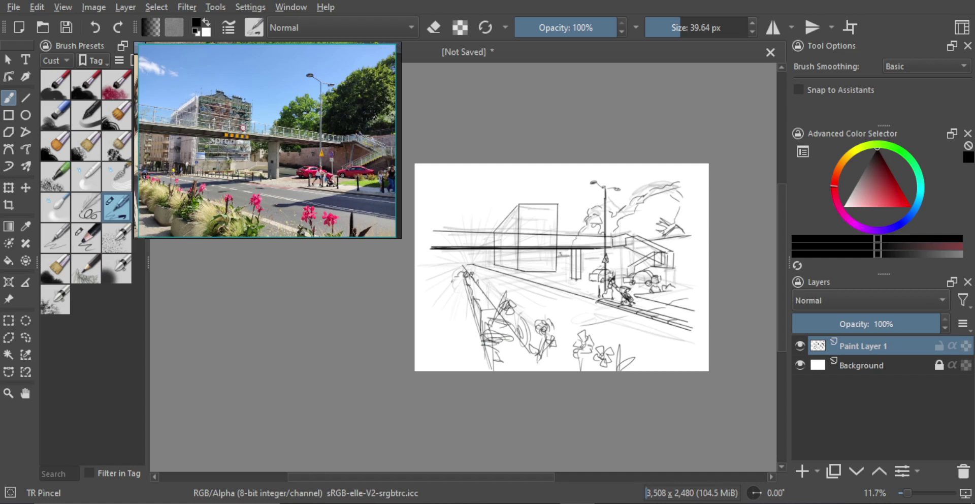
Sketch the narrow slab-paved strip beside the planter row, erasing stray strokes and redrawing its edges down to the canvas's lower edge.
{"action": "left_click_drag", "start_coordinate": [482, 285], "coordinate": [484, 294]}
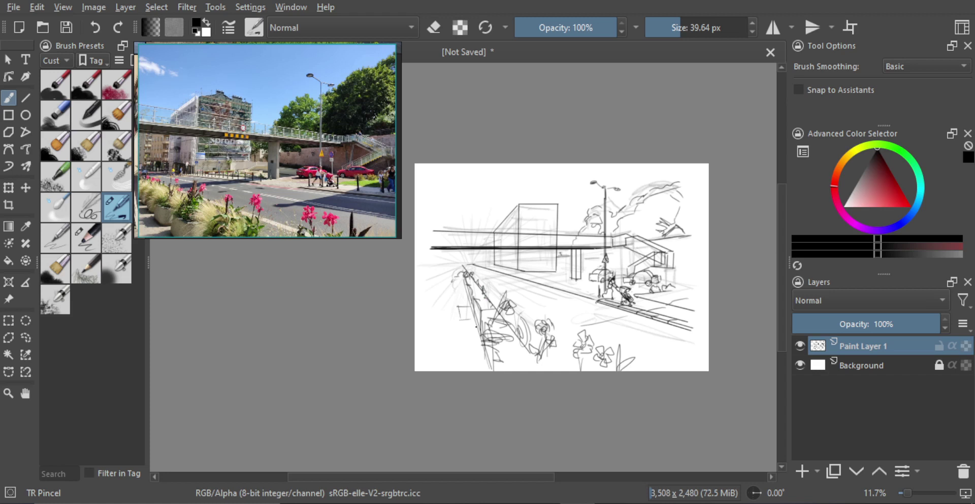
{"action": "mouse_move", "coordinate": [476, 319]}
{"action": "left_mouse_down"}
{"action": "mouse_move", "coordinate": [466, 351]}
{"action": "mouse_move", "coordinate": [484, 352]}
{"action": "mouse_move", "coordinate": [471, 370]}
{"action": "left_mouse_up"}
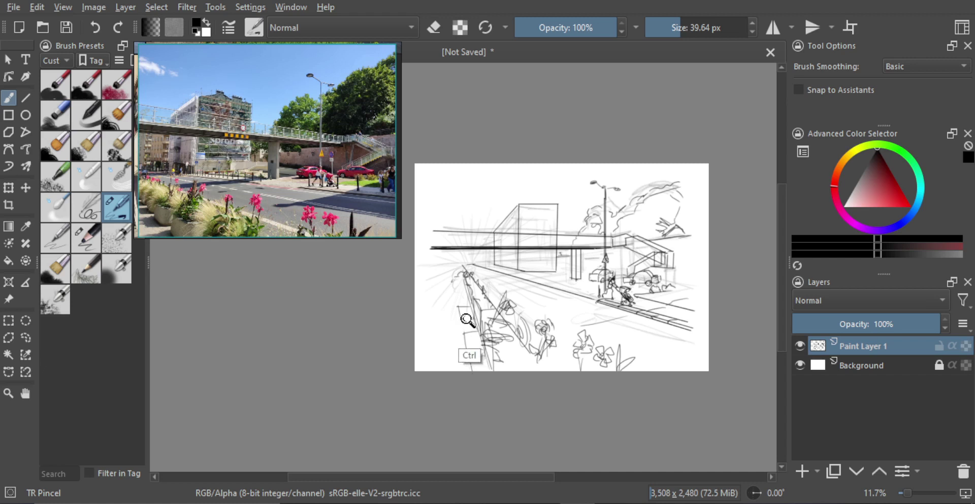
{"action": "key", "text": "e"}
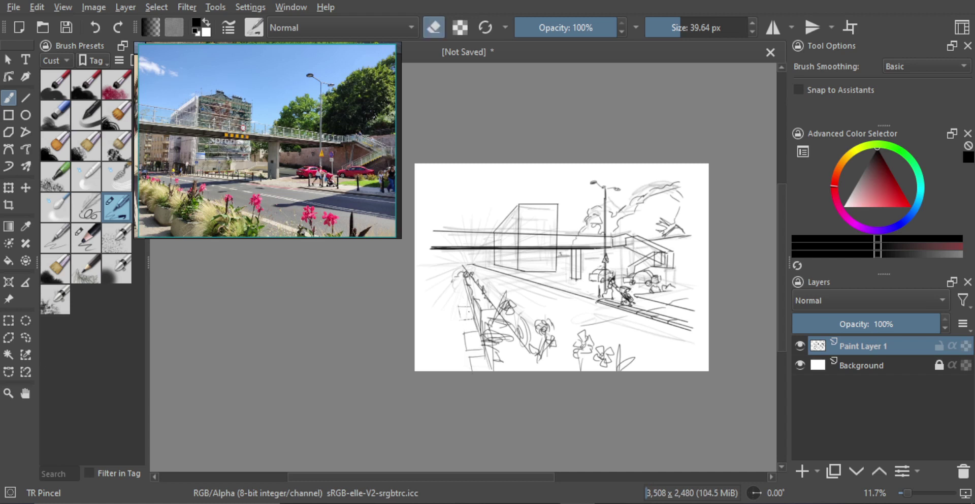
{"action": "key", "text": "e"}
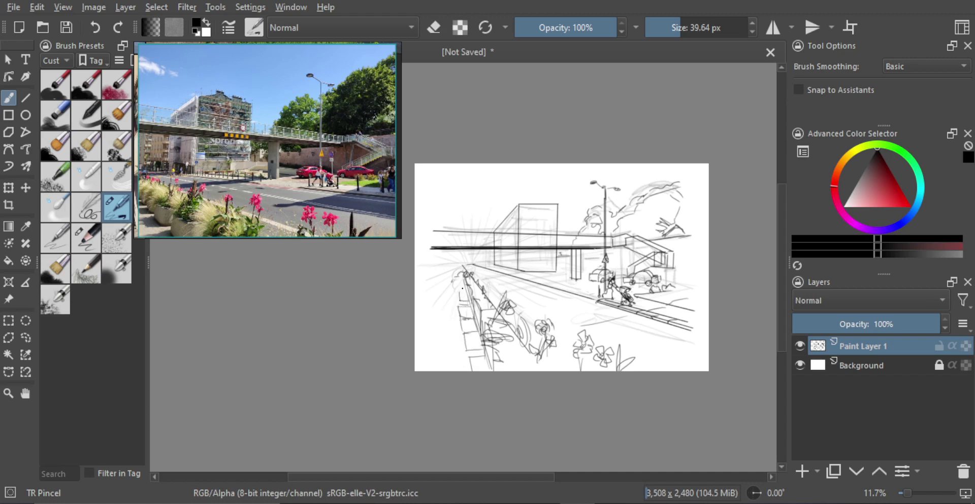
{"action": "left_click_drag", "start_coordinate": [461, 280], "coordinate": [465, 371]}
{"action": "left_click_drag", "start_coordinate": [457, 280], "coordinate": [466, 358]}
{"action": "key", "text": "e"}
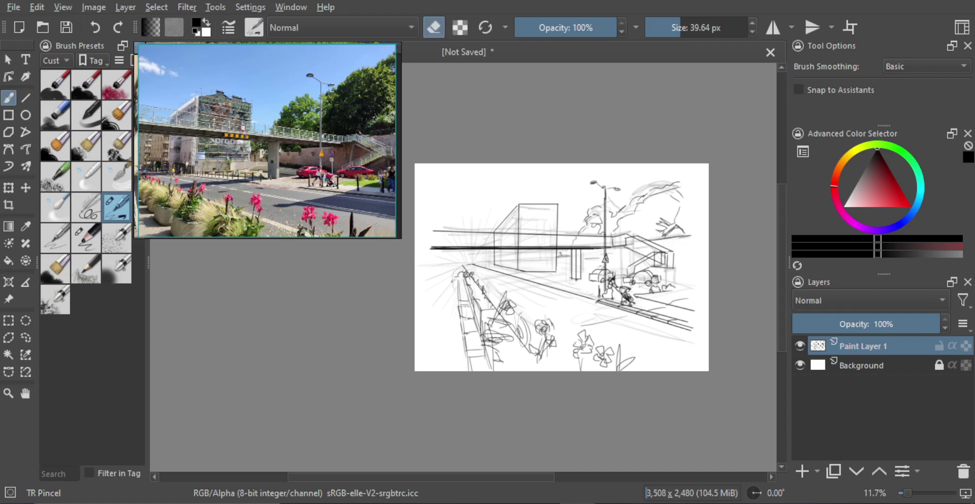
{"action": "key", "text": "e"}
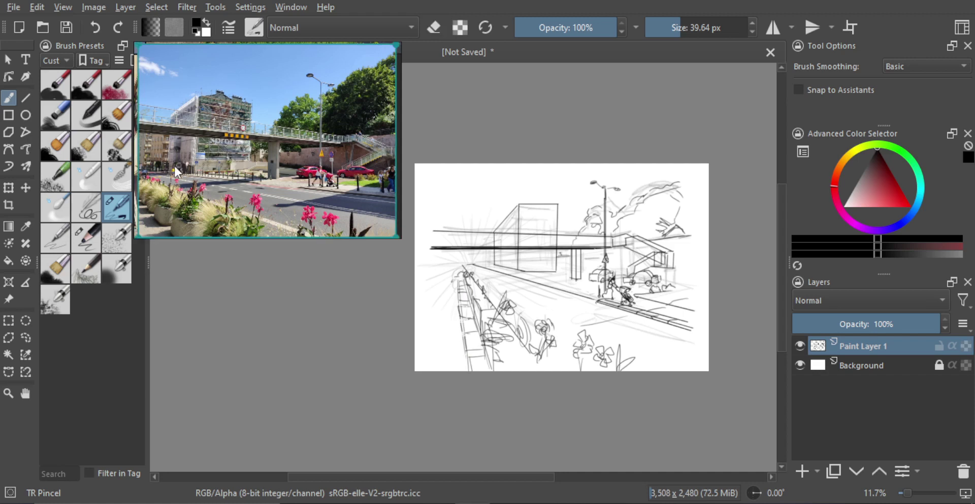
Draw the distant building at the far end of the street beneath the footbridge, with vertical edges and short window strokes.
{"action": "scroll", "coordinate": [211, 157], "scroll_direction": "up", "scroll_amount": 4}
{"action": "scroll", "coordinate": [267, 165], "scroll_direction": "up", "scroll_amount": 4}
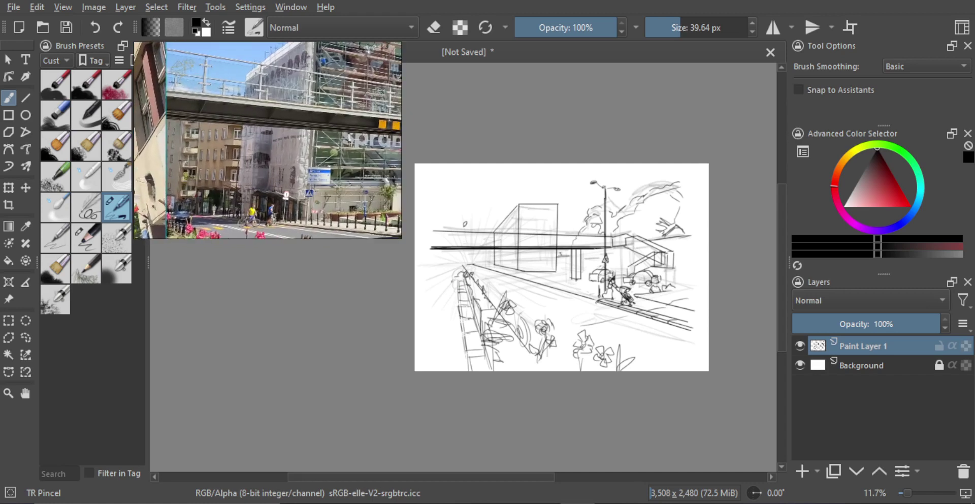
{"action": "left_click_drag", "start_coordinate": [470, 237], "coordinate": [512, 203]}
{"action": "left_click_drag", "start_coordinate": [477, 267], "coordinate": [493, 238]}
{"action": "left_click_drag", "start_coordinate": [485, 312], "coordinate": [504, 267]}
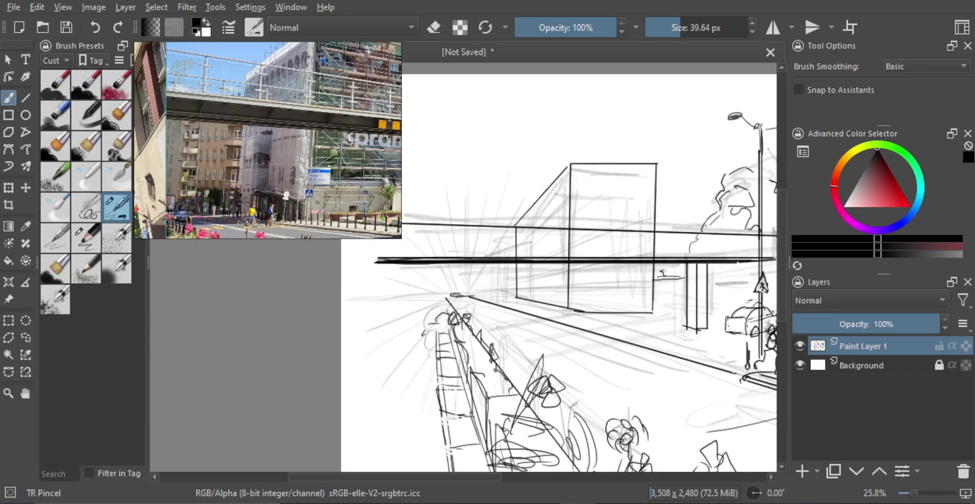
{"action": "mouse_move", "coordinate": [454, 294]}
{"action": "left_mouse_down"}
{"action": "mouse_move", "coordinate": [469, 292]}
{"action": "mouse_move", "coordinate": [460, 297]}
{"action": "left_mouse_up"}
{"action": "key", "text": "ctrl+z"}
{"action": "left_click_drag", "start_coordinate": [459, 264], "coordinate": [458, 293]}
{"action": "left_click_drag", "start_coordinate": [467, 265], "coordinate": [468, 292]}
{"action": "mouse_move", "coordinate": [459, 288]}
{"action": "left_mouse_down"}
{"action": "mouse_move", "coordinate": [468, 287]}
{"action": "mouse_move", "coordinate": [466, 266]}
{"action": "mouse_move", "coordinate": [455, 292]}
{"action": "left_mouse_up"}
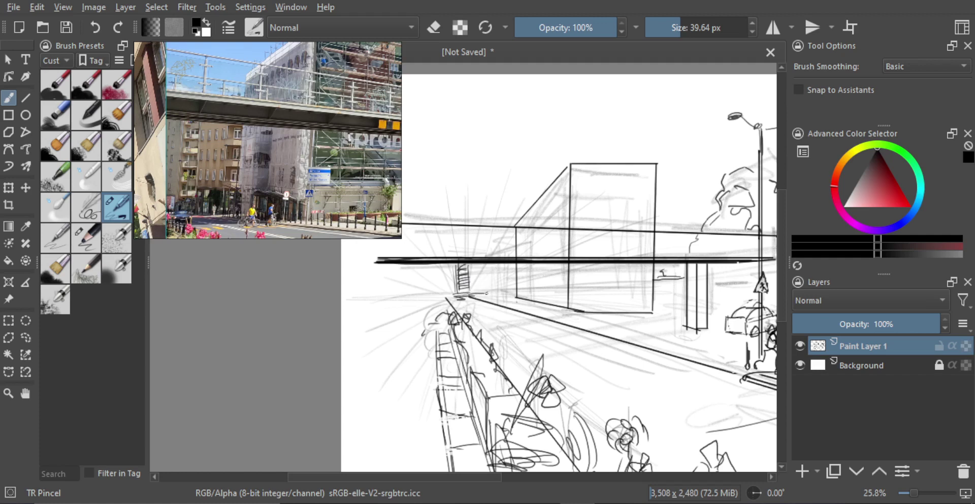
Add the background facades and windows between the distant building and the large building, undoing the misplaced strokes.
{"action": "mouse_move", "coordinate": [468, 297]}
{"action": "left_mouse_down"}
{"action": "mouse_move", "coordinate": [497, 294]}
{"action": "mouse_move", "coordinate": [504, 271]}
{"action": "mouse_move", "coordinate": [505, 285]}
{"action": "mouse_move", "coordinate": [509, 271]}
{"action": "mouse_move", "coordinate": [512, 279]}
{"action": "left_mouse_up"}
{"action": "key", "text": "ctrl+z"}
{"action": "mouse_move", "coordinate": [502, 284]}
{"action": "left_mouse_down"}
{"action": "mouse_move", "coordinate": [515, 283]}
{"action": "mouse_move", "coordinate": [505, 289]}
{"action": "mouse_move", "coordinate": [510, 265]}
{"action": "mouse_move", "coordinate": [481, 274]}
{"action": "left_mouse_up"}
{"action": "key", "text": "ctrl+z"}
{"action": "key", "text": "ctrl+z"}
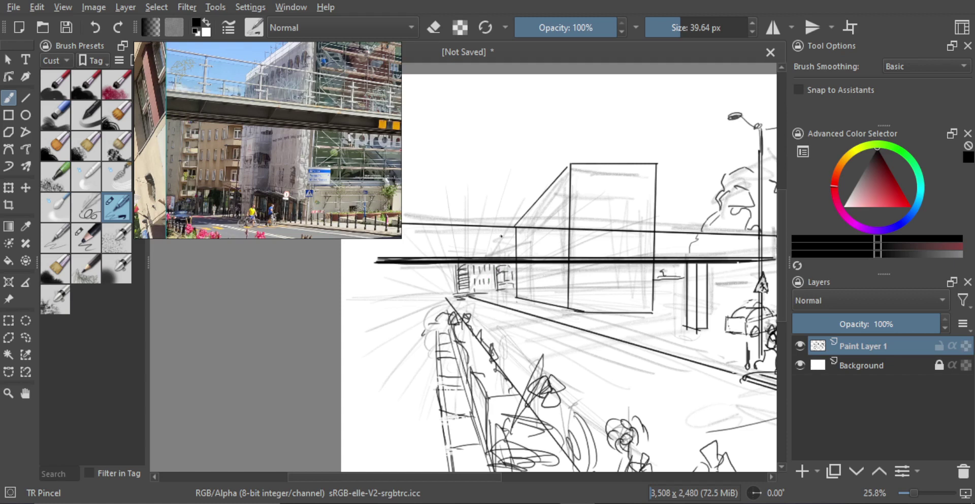
Sketch the sign lettering on the large building's front wall just below the footbridge, undoing the failed letters.
{"action": "scroll", "coordinate": [506, 245], "scroll_direction": "down", "scroll_amount": 5}
{"action": "left_click_drag", "start_coordinate": [514, 259], "coordinate": [497, 328]}
{"action": "scroll", "coordinate": [483, 311], "scroll_direction": "up", "scroll_amount": 2}
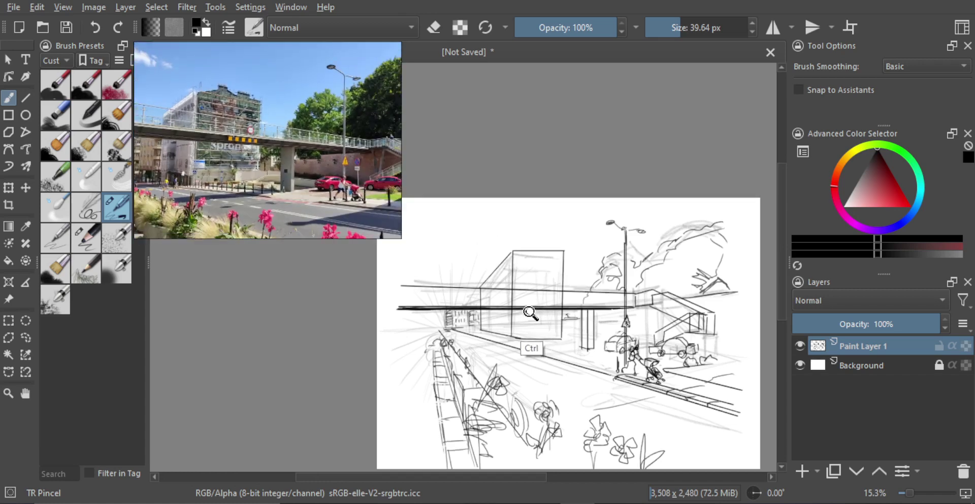
{"action": "scroll", "coordinate": [547, 315], "scroll_direction": "up", "scroll_amount": 1}
{"action": "scroll", "coordinate": [547, 315], "scroll_direction": "up", "scroll_amount": 2}
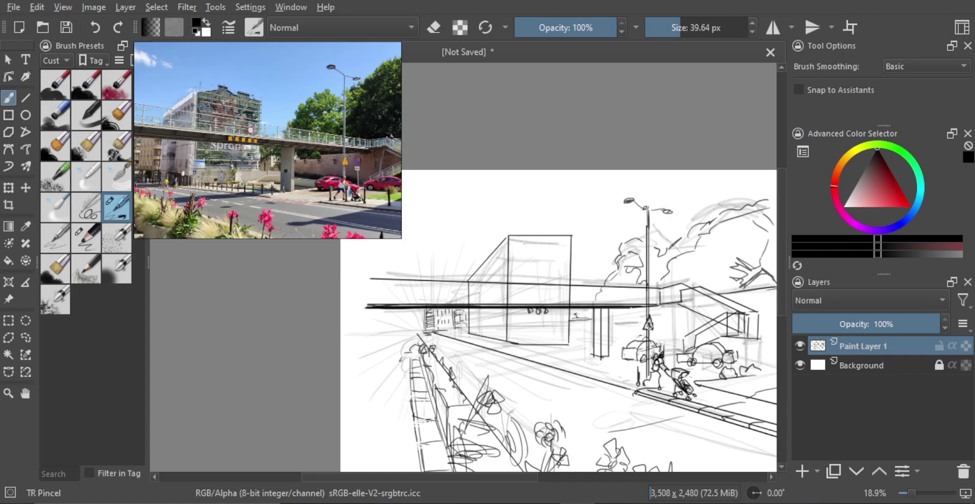
{"action": "left_click_drag", "start_coordinate": [551, 309], "coordinate": [555, 315]}
{"action": "key", "text": "ctrl+z"}
{"action": "key", "text": "ctrl+z"}
{"action": "key", "text": "ctrl+z"}
{"action": "key", "text": "ctrl+z"}
{"action": "left_click_drag", "start_coordinate": [564, 307], "coordinate": [537, 316]}
Clean up the large building's lower part, undoing the misplaced wall line and erasing and redrawing the side wall's base edge.
{"action": "key", "text": "e"}
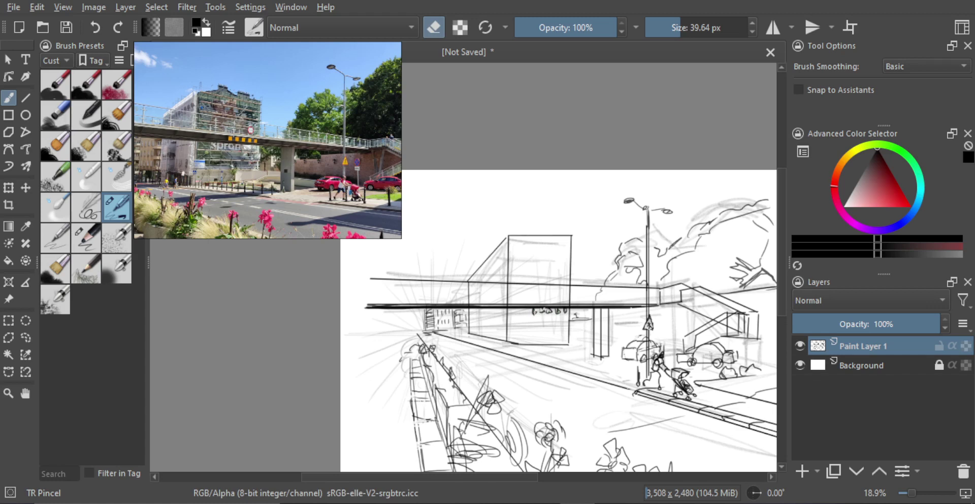
{"action": "key", "text": "e"}
{"action": "left_click_drag", "start_coordinate": [519, 329], "coordinate": [560, 328]}
{"action": "key", "text": "ctrl+z"}
{"action": "key", "text": "ctrl+z"}
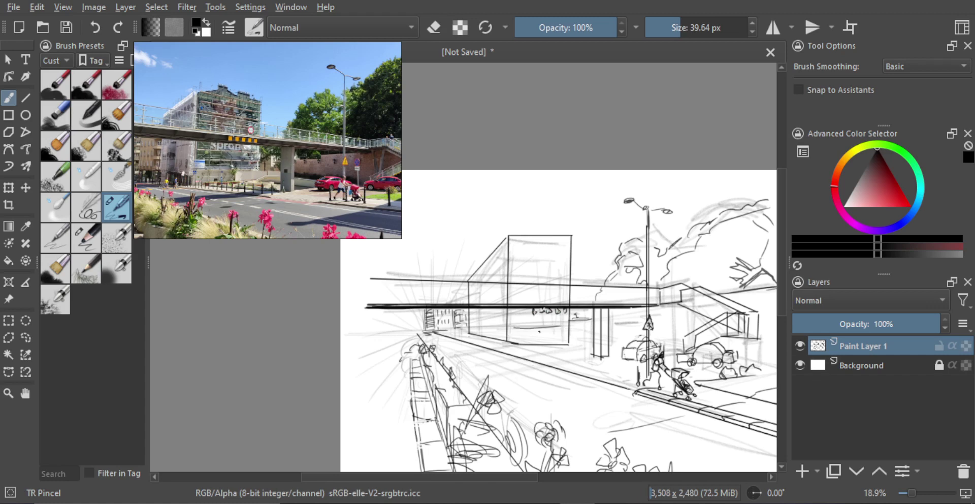
{"action": "key", "text": "e"}
{"action": "key", "text": "e"}
{"action": "key", "text": "e"}
{"action": "left_click_drag", "start_coordinate": [508, 341], "coordinate": [500, 340]}
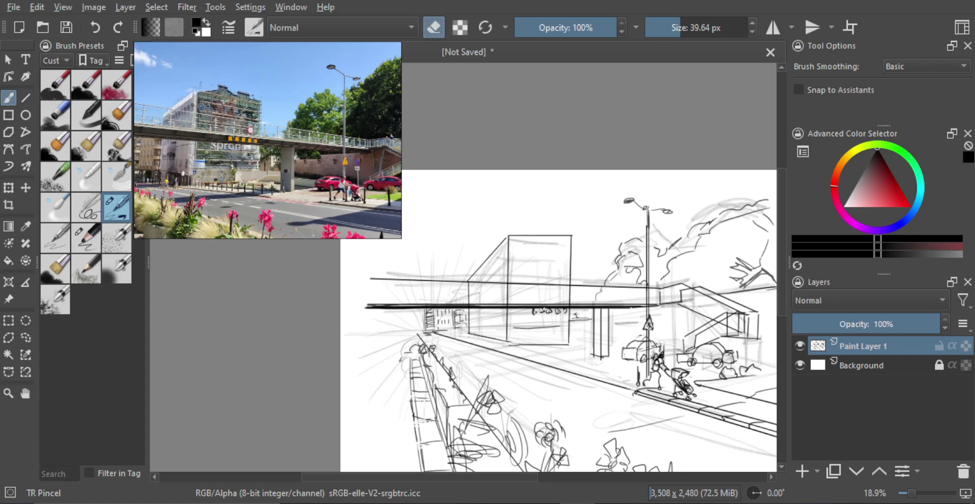
{"action": "key", "text": "e"}
{"action": "left_click_drag", "start_coordinate": [470, 335], "coordinate": [509, 343]}
{"action": "key", "text": "ctrl+z"}
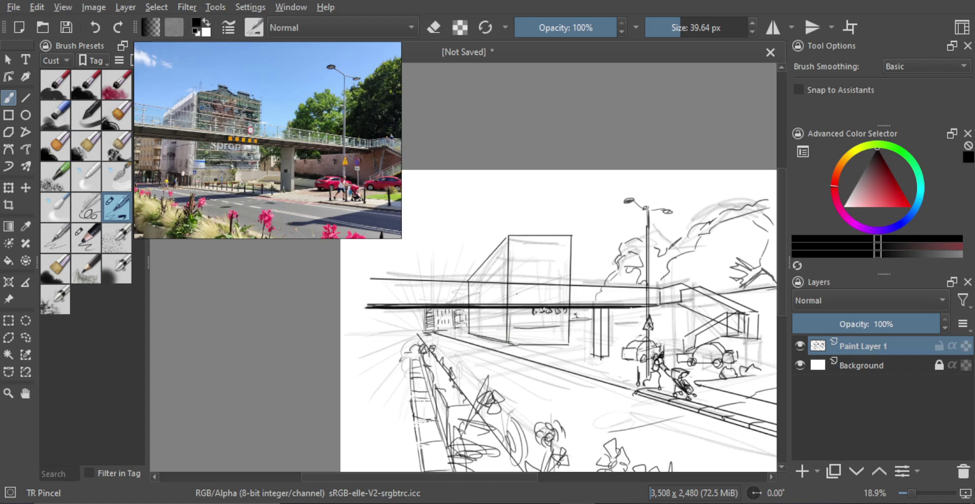
Reinforce the large building's near vertical corner and draw the raised chimney outline along its roof.
{"action": "left_click_drag", "start_coordinate": [511, 250], "coordinate": [509, 305]}
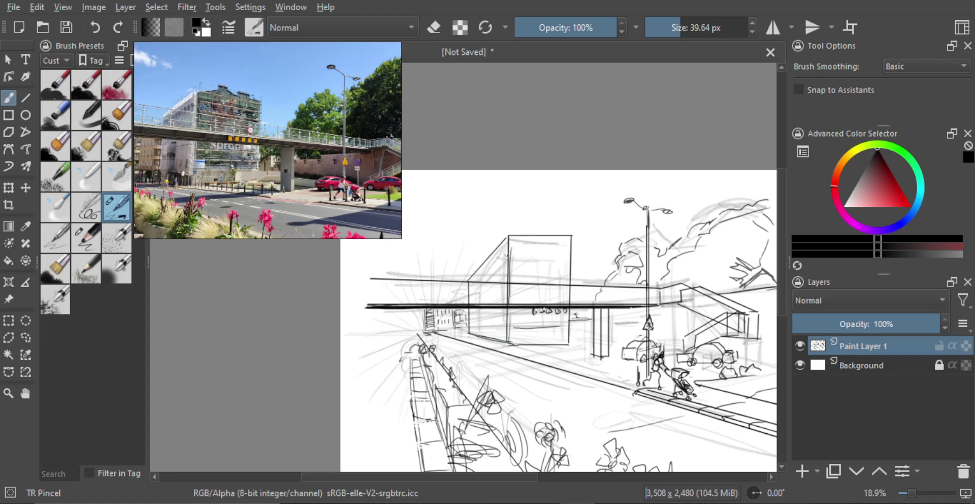
{"action": "left_click_drag", "start_coordinate": [505, 242], "coordinate": [505, 338]}
{"action": "key", "text": "ctrl+z"}
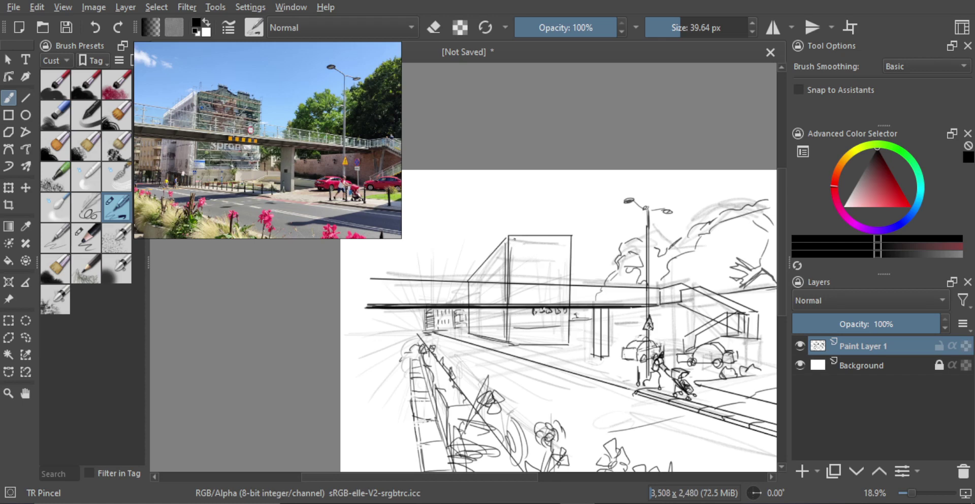
{"action": "mouse_move", "coordinate": [509, 237]}
{"action": "left_mouse_down"}
{"action": "mouse_move", "coordinate": [539, 226]}
{"action": "mouse_move", "coordinate": [567, 231]}
{"action": "left_mouse_up"}
{"action": "key", "text": "ctrl+z"}
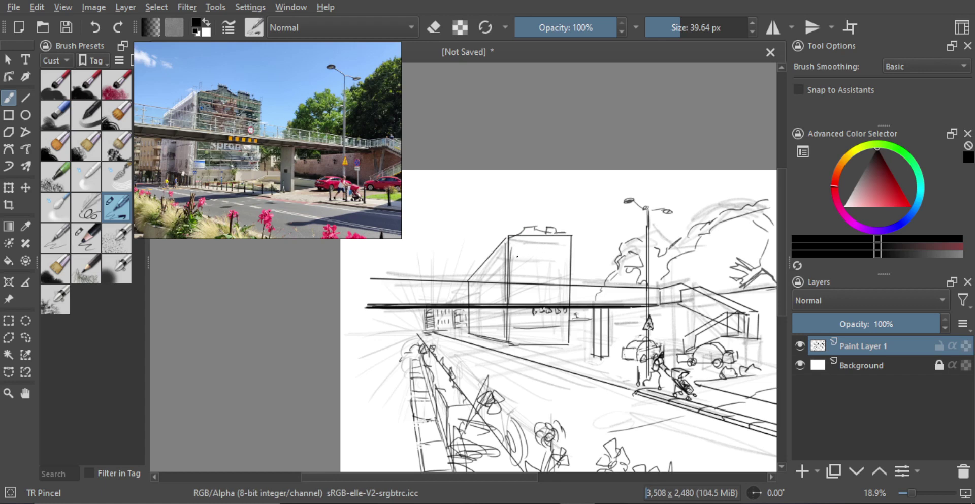
Draw the sloping roof edge and rows of windows on the large building's side wall, above and below the footbridge.
{"action": "left_click_drag", "start_coordinate": [472, 272], "coordinate": [500, 242]}
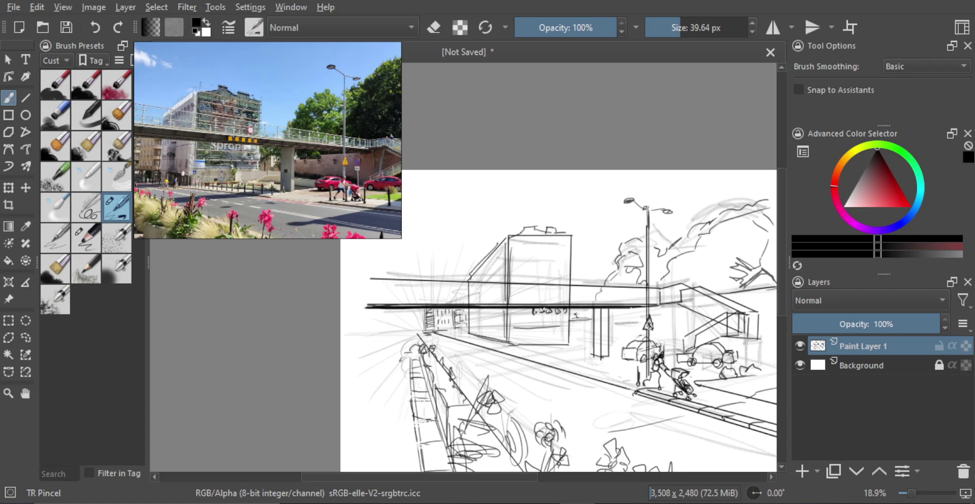
{"action": "key", "text": "ctrl+z"}
{"action": "left_click_drag", "start_coordinate": [470, 274], "coordinate": [493, 243]}
{"action": "left_click_drag", "start_coordinate": [471, 281], "coordinate": [503, 248]}
{"action": "mouse_move", "coordinate": [472, 282]}
{"action": "left_mouse_down"}
{"action": "mouse_move", "coordinate": [501, 258]}
{"action": "mouse_move", "coordinate": [483, 280]}
{"action": "left_mouse_up"}
{"action": "left_click_drag", "start_coordinate": [482, 274], "coordinate": [479, 281]}
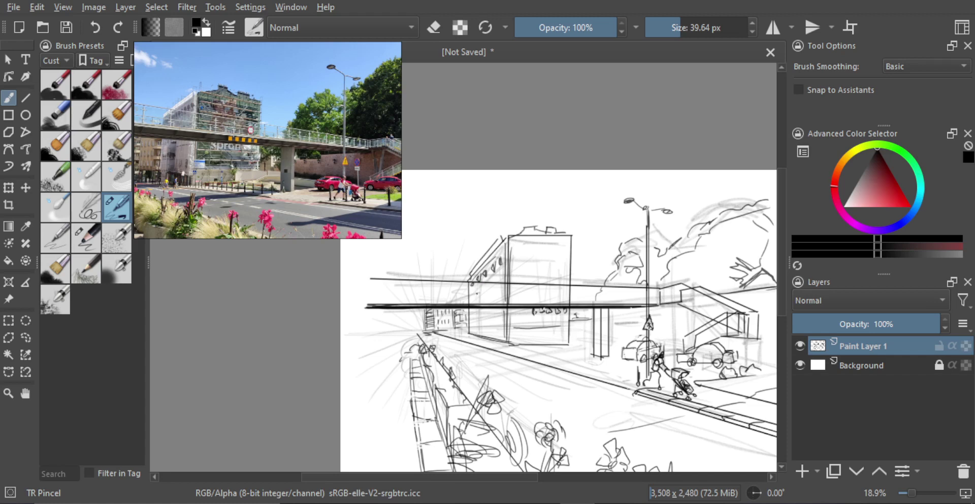
{"action": "left_click_drag", "start_coordinate": [474, 309], "coordinate": [473, 331]}
{"action": "mouse_move", "coordinate": [488, 298]}
{"action": "left_mouse_down"}
{"action": "mouse_move", "coordinate": [487, 337]}
{"action": "mouse_move", "coordinate": [480, 314]}
{"action": "left_mouse_up"}
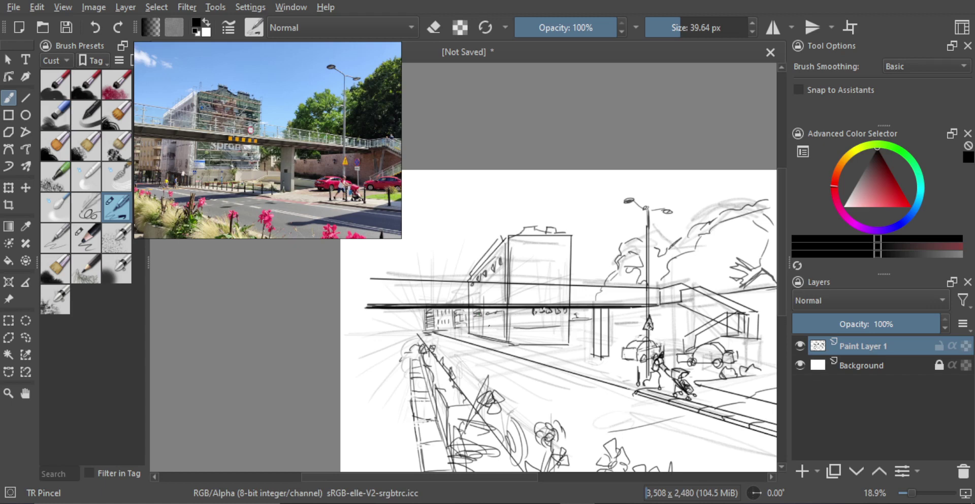
{"action": "left_click_drag", "start_coordinate": [488, 319], "coordinate": [498, 329]}
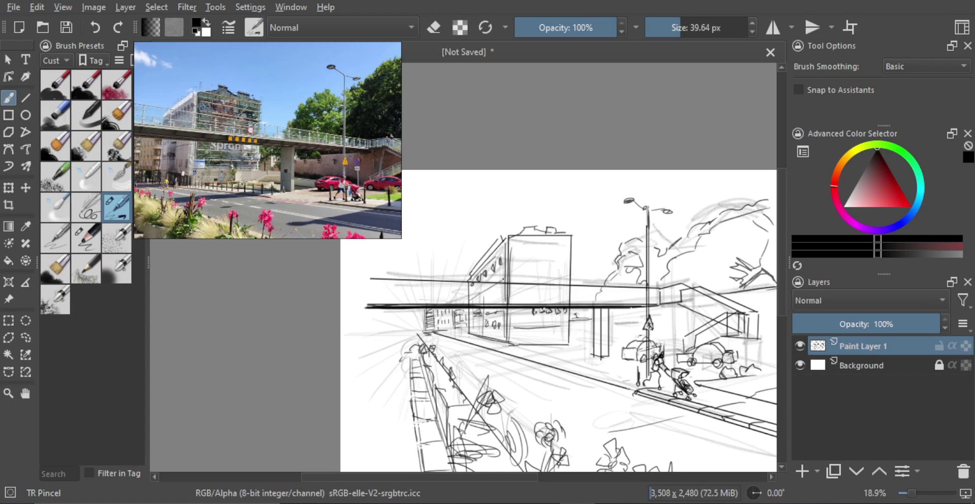
Add a row of short upright bollards along the far side of the road, undoing the misplaced strokes.
{"action": "left_click_drag", "start_coordinate": [523, 284], "coordinate": [529, 305]}
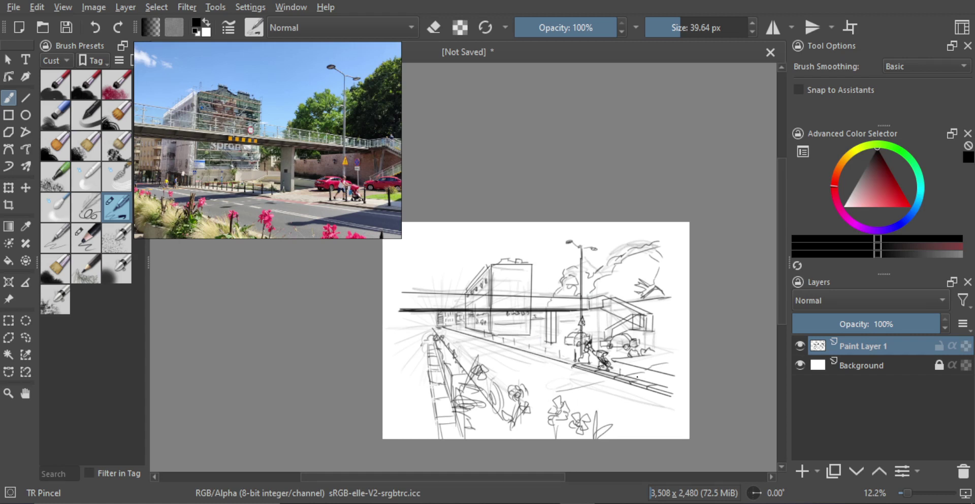
{"action": "mouse_move", "coordinate": [640, 375]}
{"action": "left_mouse_down"}
{"action": "mouse_move", "coordinate": [643, 388]}
{"action": "mouse_move", "coordinate": [669, 395]}
{"action": "mouse_move", "coordinate": [621, 378]}
{"action": "left_mouse_up"}
{"action": "key", "text": "ctrl+z"}
{"action": "left_click_drag", "start_coordinate": [561, 350], "coordinate": [515, 344]}
{"action": "mouse_move", "coordinate": [488, 368]}
{"action": "left_mouse_down"}
{"action": "mouse_move", "coordinate": [545, 345]}
{"action": "mouse_move", "coordinate": [543, 337]}
{"action": "left_mouse_up"}
{"action": "key", "text": "ctrl+z"}
{"action": "left_click_drag", "start_coordinate": [480, 361], "coordinate": [548, 341]}
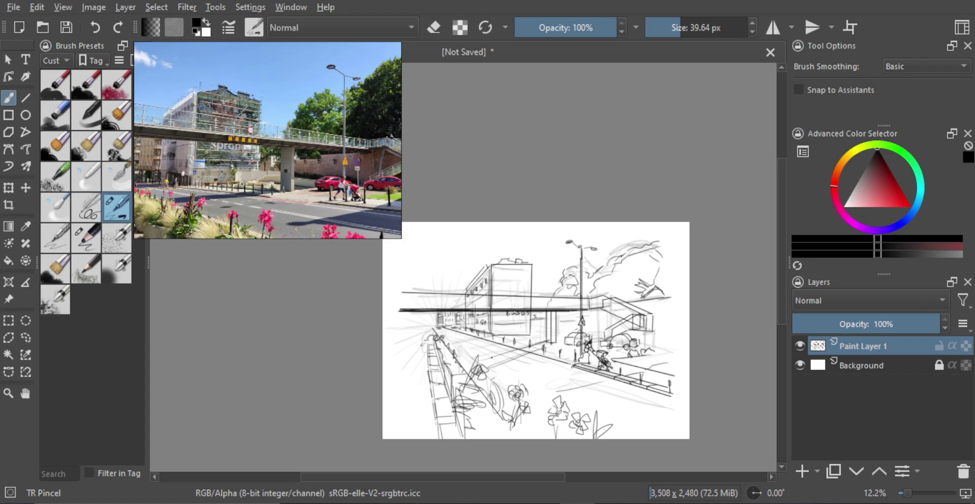
Erase the faint stray lines on the road and add a lane marking near the far kerb.
{"action": "key", "text": "e"}
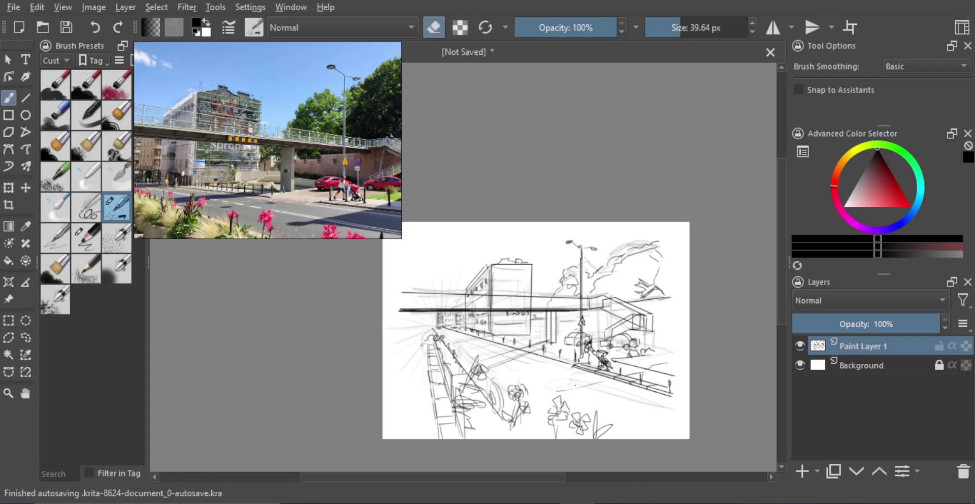
{"action": "key", "text": "e"}
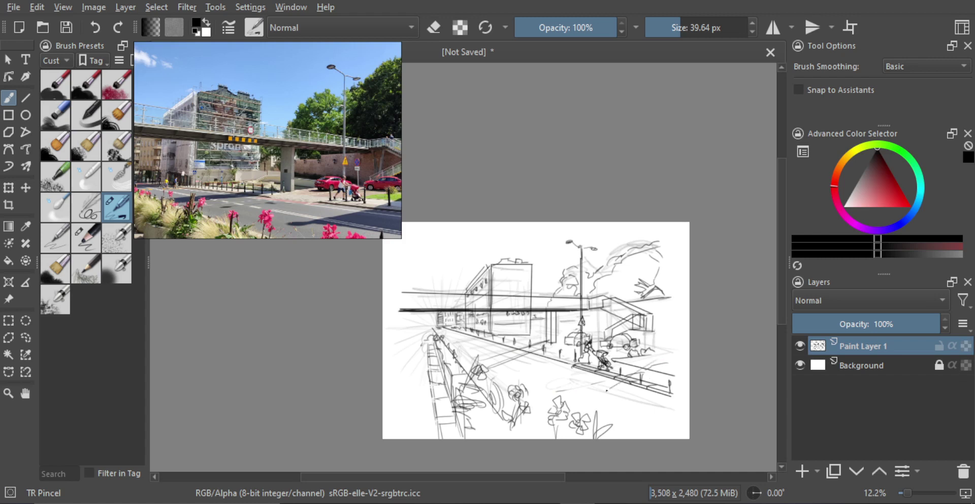
{"action": "key", "text": "e"}
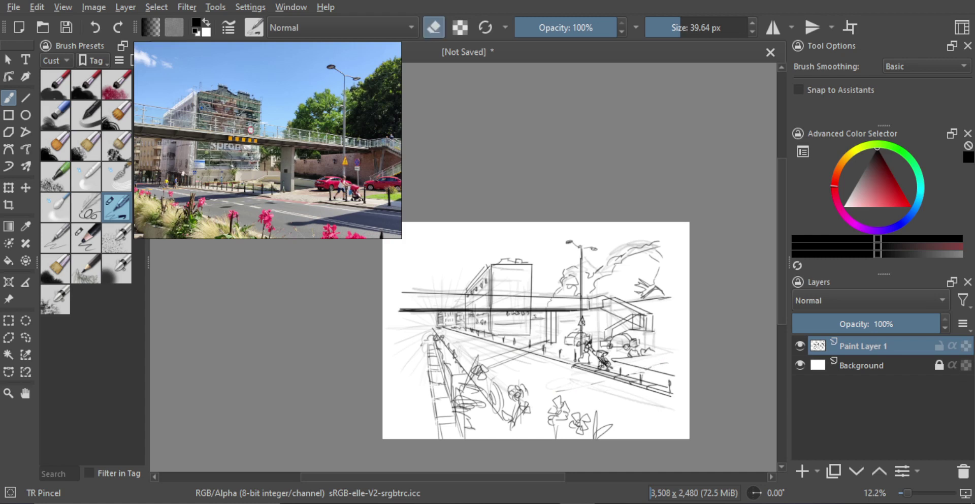
{"action": "key", "text": "e"}
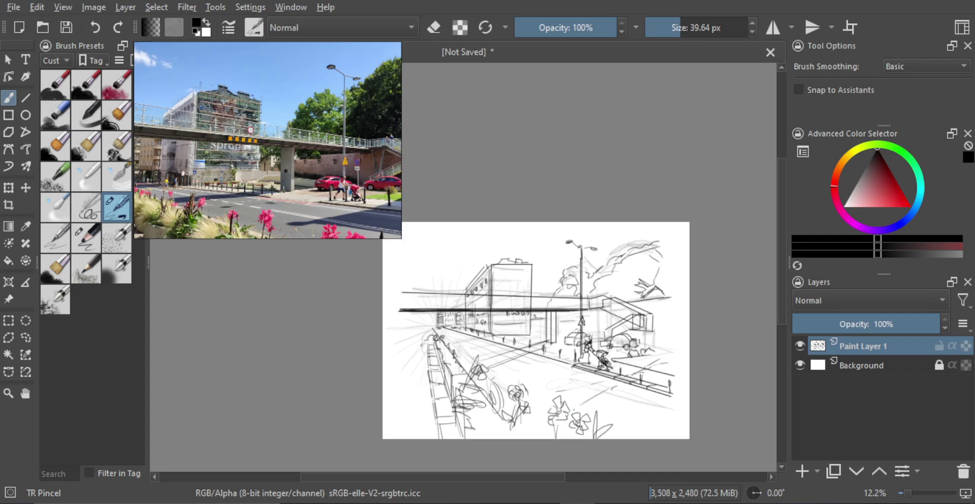
Erase parts of the slab-paved strip beside the planters and redraw its edge and joints with looser strokes.
{"action": "key", "text": "e"}
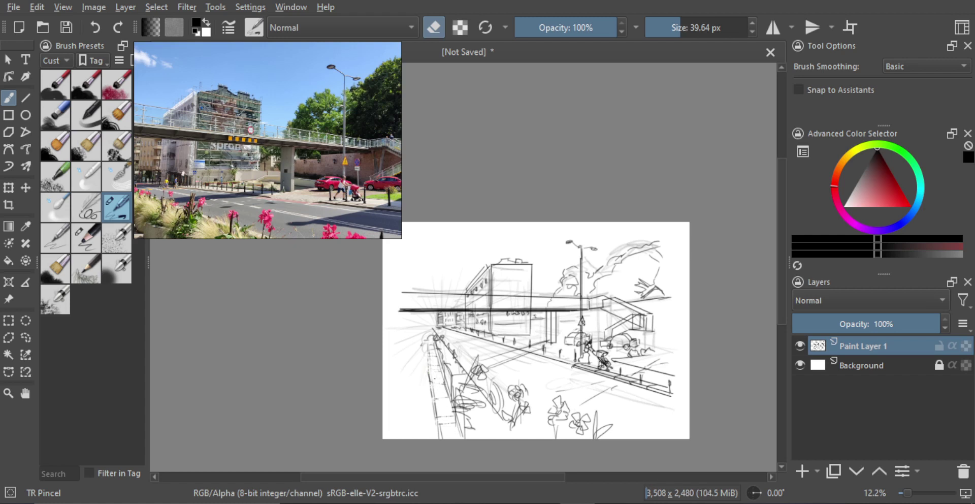
{"action": "key", "text": "e"}
{"action": "key", "text": "ctrl+space"}
{"action": "mouse_move", "coordinate": [432, 396]}
{"action": "left_mouse_down"}
{"action": "mouse_move", "coordinate": [444, 393]}
{"action": "mouse_move", "coordinate": [440, 381]}
{"action": "left_mouse_up"}
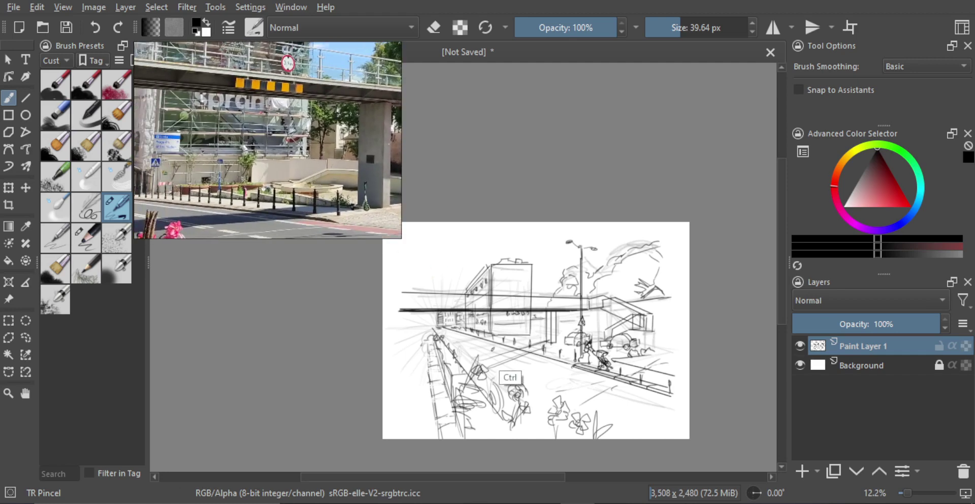
Sketch the low line behind the bollards near the footbridge pillar, and check the drawing in a horizontally mirrored view.
{"action": "left_click_drag", "start_coordinate": [503, 351], "coordinate": [527, 304]}
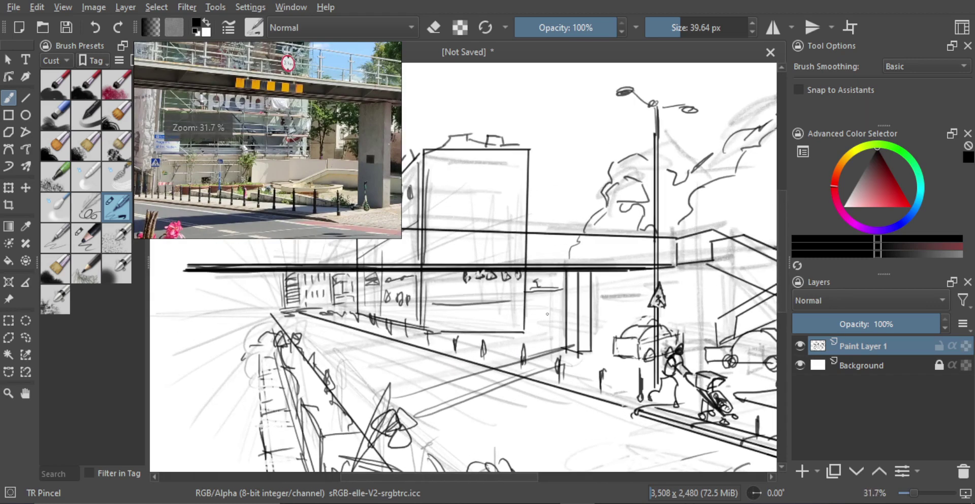
{"action": "left_click_drag", "start_coordinate": [529, 369], "coordinate": [528, 362]}
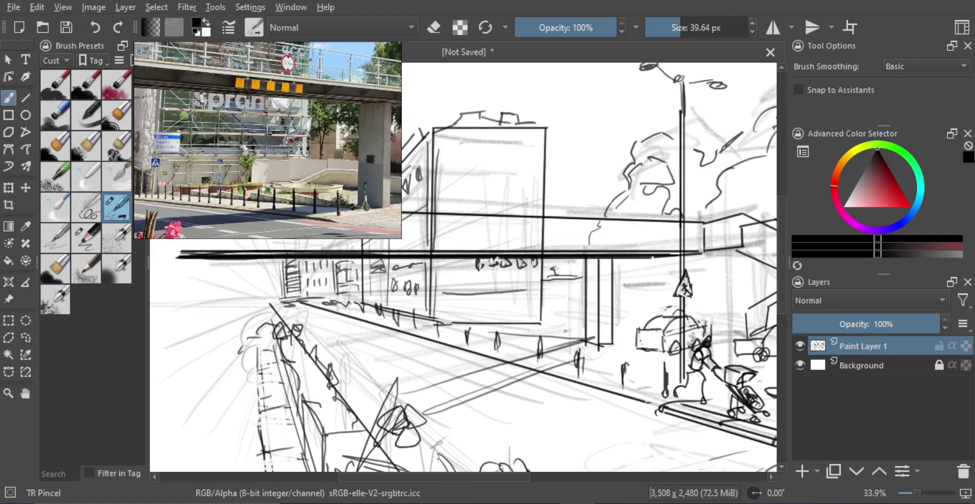
{"action": "mouse_move", "coordinate": [583, 337]}
{"action": "left_mouse_down"}
{"action": "mouse_move", "coordinate": [546, 332]}
{"action": "mouse_move", "coordinate": [545, 342]}
{"action": "mouse_move", "coordinate": [520, 336]}
{"action": "left_mouse_up"}
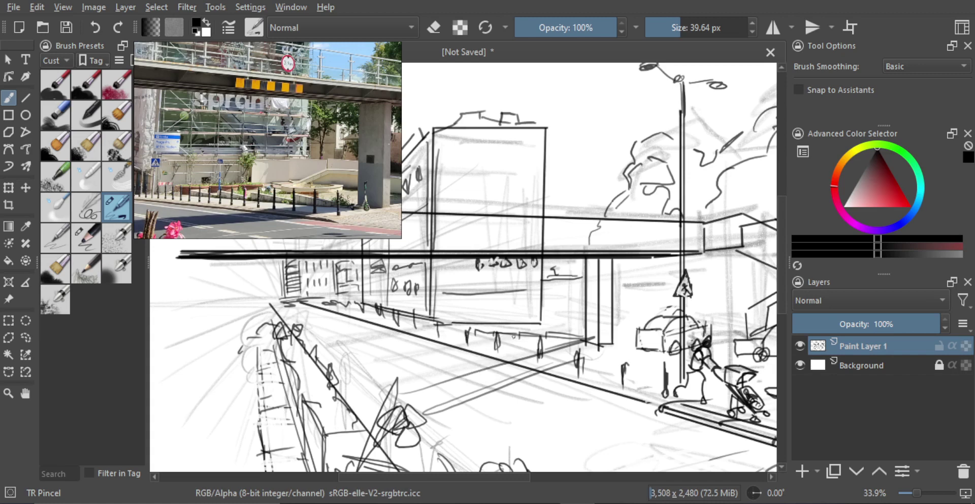
{"action": "key", "text": "ctrl"}
{"action": "key", "text": "m"}
{"action": "key", "text": "m"}
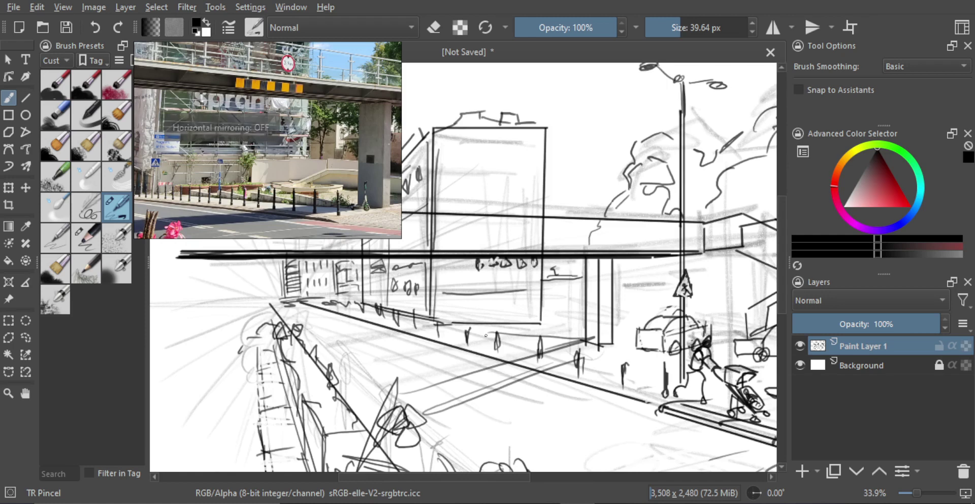
Draw a straight low line behind the bollards up to the footbridge pillar and sketch the planter bed edge along it, undoing misplaced strokes.
{"action": "key", "text": "v"}
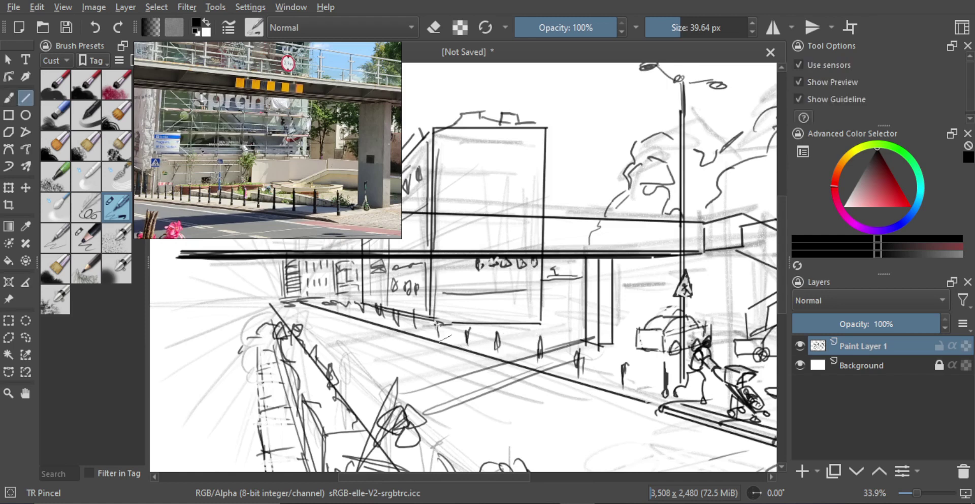
{"action": "left_click_drag", "start_coordinate": [471, 329], "coordinate": [594, 341]}
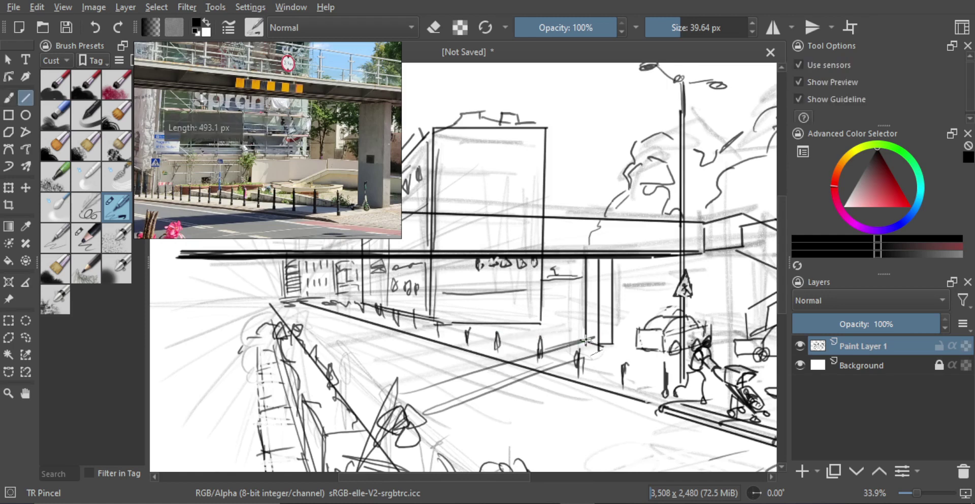
{"action": "key", "text": "b"}
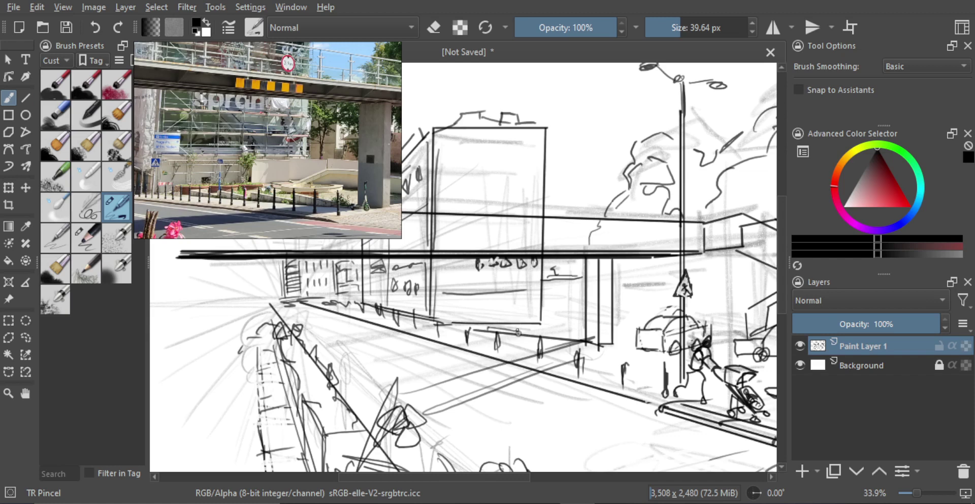
{"action": "mouse_move", "coordinate": [548, 333]}
{"action": "left_mouse_down"}
{"action": "mouse_move", "coordinate": [584, 339]}
{"action": "mouse_move", "coordinate": [549, 330]}
{"action": "left_mouse_up"}
{"action": "mouse_move", "coordinate": [490, 325]}
{"action": "left_mouse_down"}
{"action": "mouse_move", "coordinate": [514, 326]}
{"action": "mouse_move", "coordinate": [483, 324]}
{"action": "mouse_move", "coordinate": [528, 324]}
{"action": "mouse_move", "coordinate": [524, 305]}
{"action": "mouse_move", "coordinate": [533, 322]}
{"action": "left_mouse_up"}
{"action": "key", "text": "ctrl+z"}
{"action": "key", "text": "ctrl+z"}
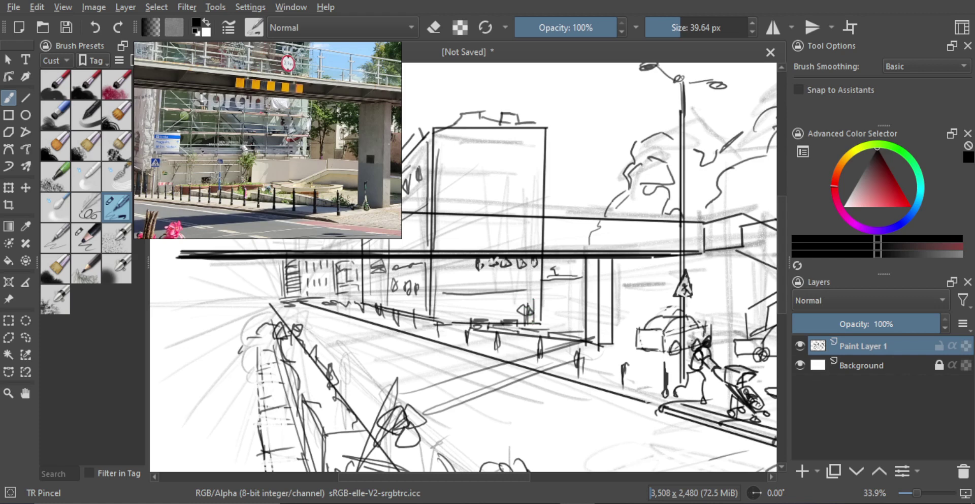
Undo the misplaced small plant and redraw it above the planter bed in front of the building.
{"action": "key", "text": "ctrl+z"}
{"action": "key", "text": "ctrl+z"}
{"action": "key", "text": "ctrl+z"}
{"action": "key", "text": "ctrl+z"}
{"action": "key", "text": "ctrl+z"}
{"action": "left_click_drag", "start_coordinate": [502, 306], "coordinate": [529, 306]}
{"action": "mouse_move", "coordinate": [501, 308]}
{"action": "left_mouse_down"}
{"action": "mouse_move", "coordinate": [500, 327]}
{"action": "mouse_move", "coordinate": [496, 300]}
{"action": "mouse_move", "coordinate": [549, 305]}
{"action": "mouse_move", "coordinate": [546, 322]}
{"action": "mouse_move", "coordinate": [560, 324]}
{"action": "mouse_move", "coordinate": [548, 275]}
{"action": "mouse_move", "coordinate": [539, 295]}
{"action": "mouse_move", "coordinate": [556, 268]}
{"action": "mouse_move", "coordinate": [565, 293]}
{"action": "mouse_move", "coordinate": [545, 286]}
{"action": "mouse_move", "coordinate": [556, 279]}
{"action": "left_mouse_up"}
{"action": "key", "text": "ctrl+z"}
Sketch a small tree between the building and the footbridge pillar, with a trunk and a rounded crown, undoing misplaced strokes.
{"action": "key", "text": "e"}
{"action": "key", "text": "e"}
{"action": "key", "text": "ctrl+z"}
{"action": "key", "text": "ctrl+z"}
{"action": "key", "text": "ctrl+z"}
{"action": "key", "text": "ctrl+z"}
{"action": "mouse_move", "coordinate": [544, 272]}
{"action": "left_mouse_down"}
{"action": "mouse_move", "coordinate": [560, 259]}
{"action": "mouse_move", "coordinate": [579, 264]}
{"action": "mouse_move", "coordinate": [562, 277]}
{"action": "mouse_move", "coordinate": [559, 312]}
{"action": "mouse_move", "coordinate": [556, 279]}
{"action": "left_mouse_up"}
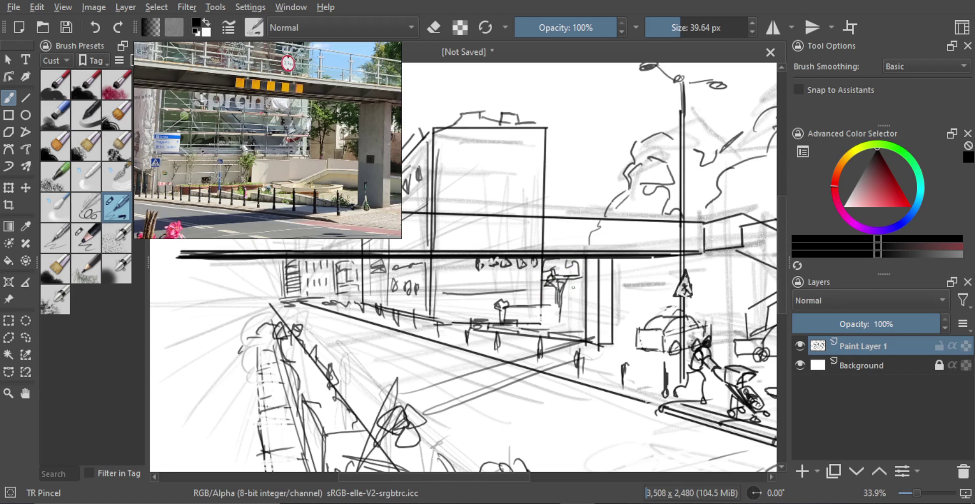
{"action": "left_click_drag", "start_coordinate": [570, 287], "coordinate": [570, 310]}
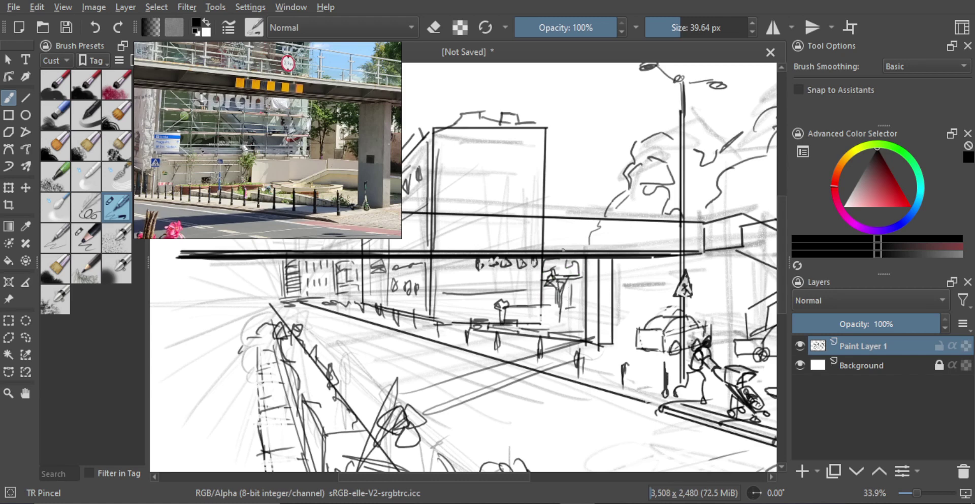
{"action": "left_click_drag", "start_coordinate": [556, 248], "coordinate": [570, 242]}
Sketch the low round fountain basin beside the footbridge pillar, following an enlarged view of the reference photo and undoing misplaced strokes.
{"action": "scroll", "coordinate": [581, 290], "scroll_direction": "down", "scroll_amount": 4}
{"action": "left_click_drag", "start_coordinate": [584, 295], "coordinate": [559, 291]}
{"action": "scroll", "coordinate": [580, 314], "scroll_direction": "up", "scroll_amount": 1}
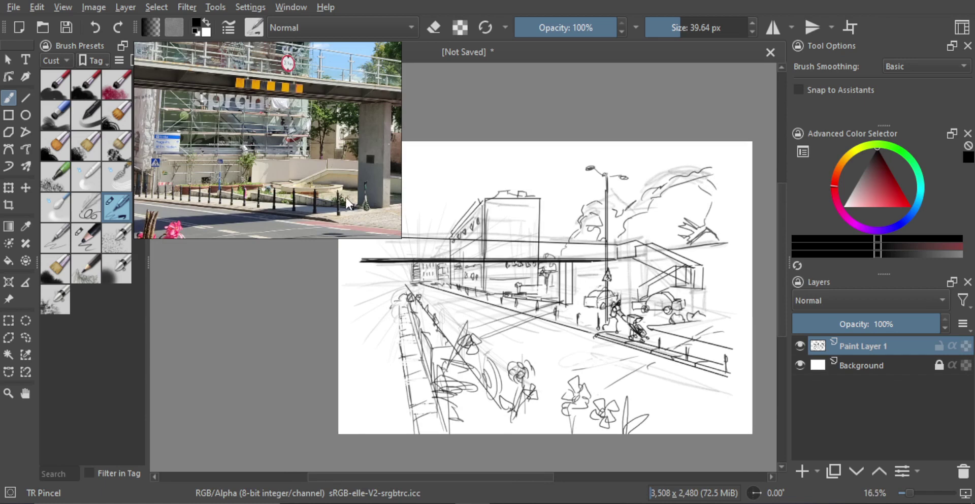
{"action": "scroll", "coordinate": [335, 184], "scroll_direction": "up", "scroll_amount": 4}
{"action": "left_click_drag", "start_coordinate": [306, 184], "coordinate": [331, 176], "text": "alt"}
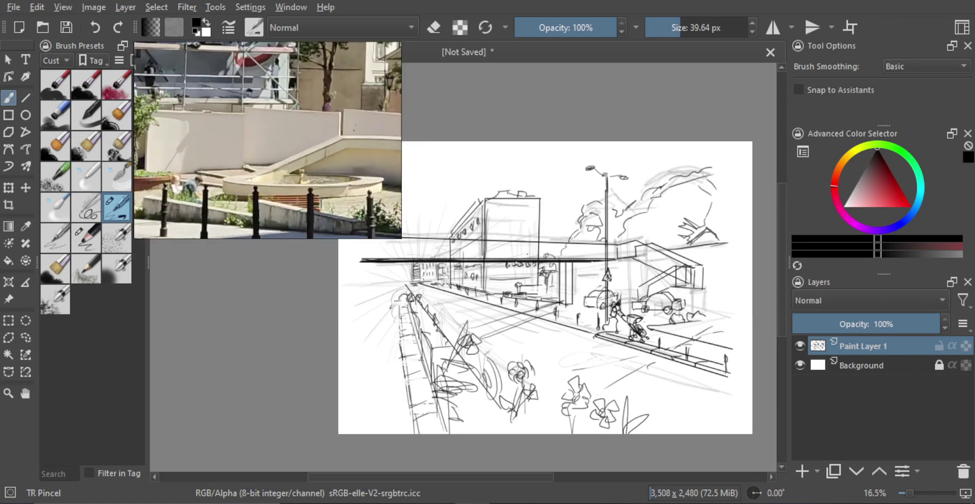
{"action": "scroll", "coordinate": [520, 304], "scroll_direction": "up", "scroll_amount": 3}
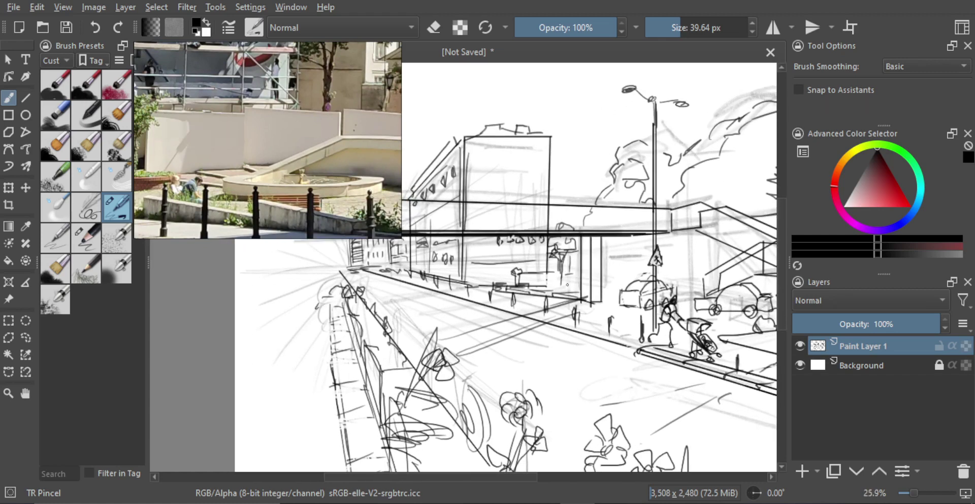
{"action": "mouse_move", "coordinate": [565, 291]}
{"action": "left_mouse_down"}
{"action": "mouse_move", "coordinate": [554, 290]}
{"action": "mouse_move", "coordinate": [575, 278]}
{"action": "left_mouse_up"}
{"action": "key", "text": "ctrl+z"}
{"action": "key", "text": "ctrl+z"}
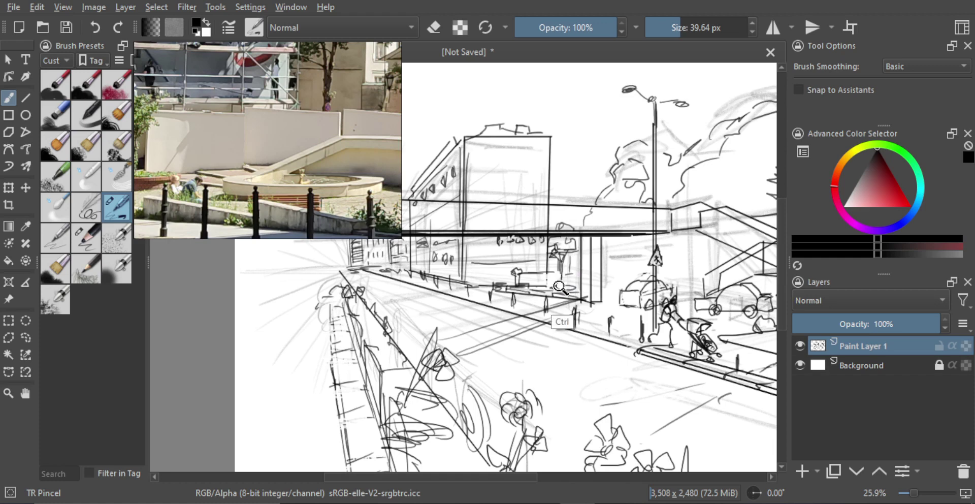
{"action": "key", "text": "ctrl+z"}
{"action": "mouse_move", "coordinate": [549, 287]}
{"action": "left_mouse_down"}
{"action": "mouse_move", "coordinate": [562, 290]}
{"action": "mouse_move", "coordinate": [552, 285]}
{"action": "left_mouse_up"}
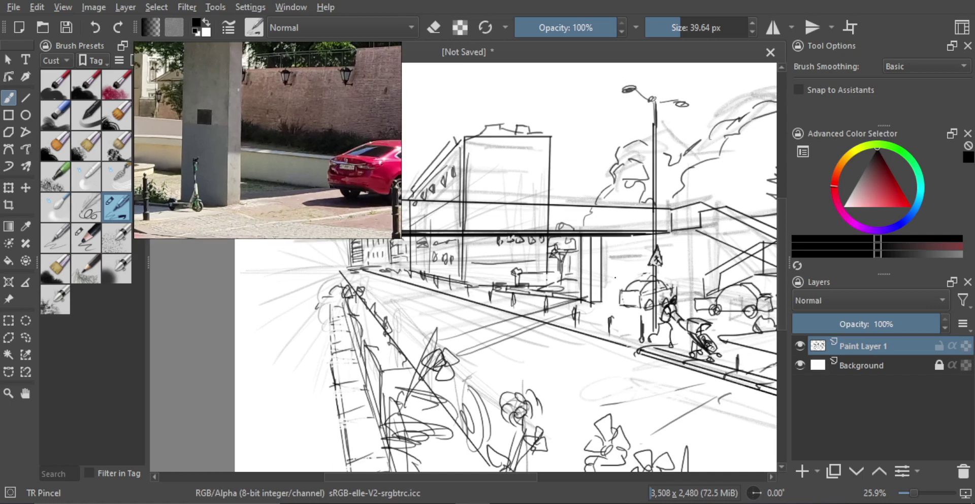
Sketch a hatched row of low bushes between the footbridge pillar and the parked car, undoing misplaced strokes.
{"action": "mouse_move", "coordinate": [603, 284]}
{"action": "left_mouse_down"}
{"action": "mouse_move", "coordinate": [578, 279]}
{"action": "mouse_move", "coordinate": [616, 284]}
{"action": "mouse_move", "coordinate": [632, 282]}
{"action": "left_mouse_up"}
{"action": "key", "text": "ctrl+z"}
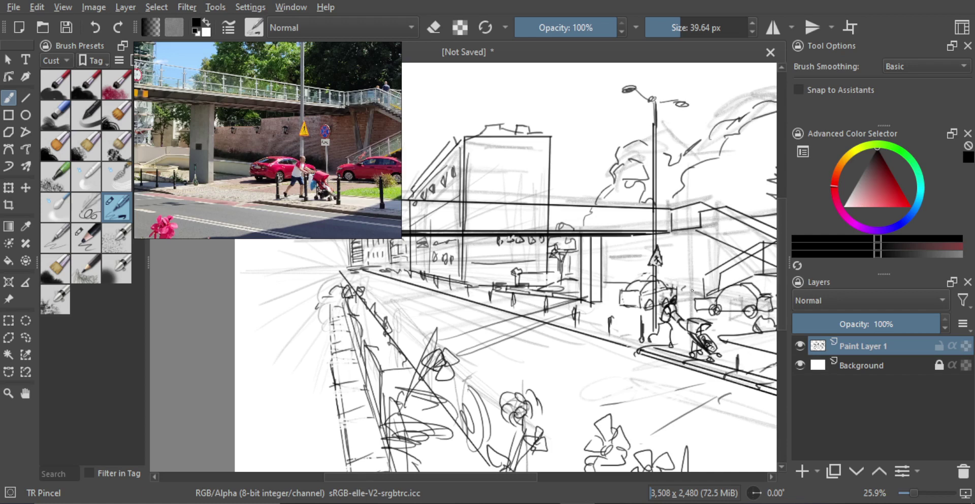
{"action": "mouse_move", "coordinate": [687, 238]}
{"action": "left_mouse_down"}
{"action": "mouse_move", "coordinate": [681, 286]}
{"action": "mouse_move", "coordinate": [663, 269]}
{"action": "mouse_move", "coordinate": [609, 279]}
{"action": "left_mouse_up"}
{"action": "key", "text": "ctrl+z"}
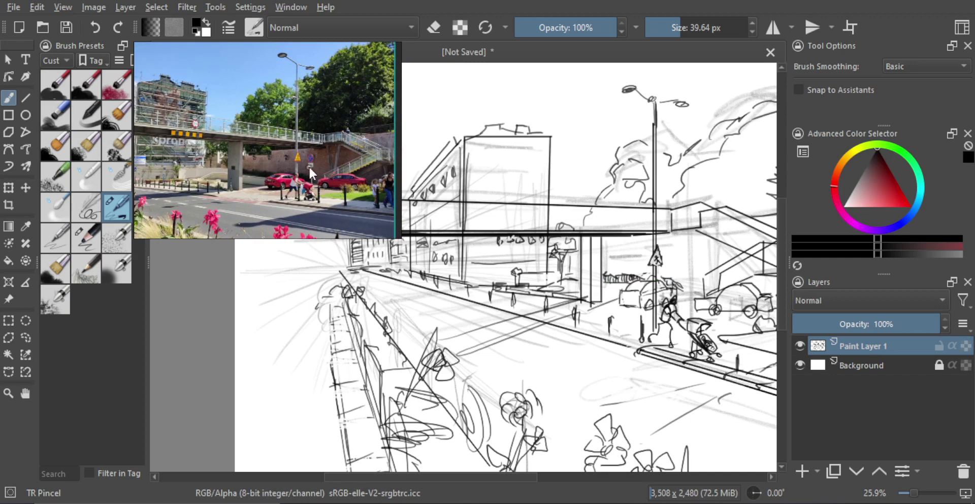
Enlarge the reference around the scaffolded building, clean up sketch marks below its roofline and draw a horizontal scaffold line there.
{"action": "scroll", "coordinate": [202, 130], "scroll_direction": "up", "scroll_amount": 5}
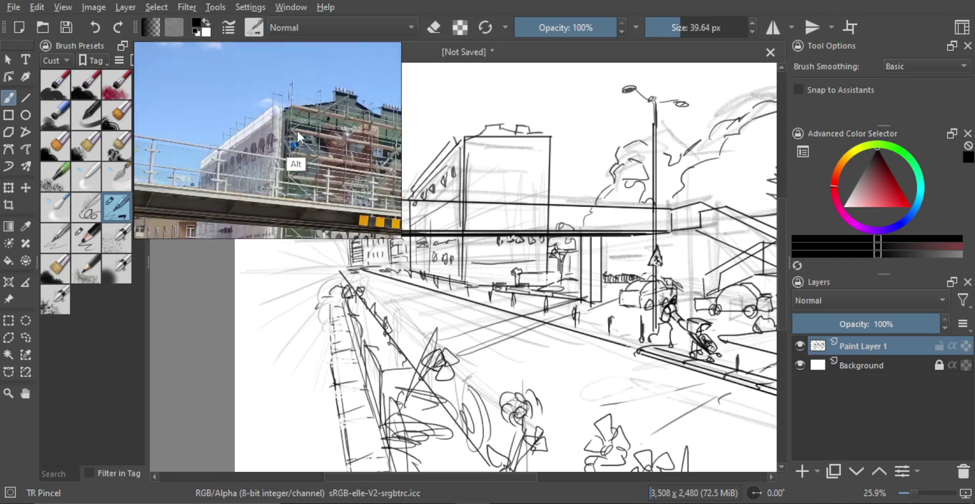
{"action": "left_click_drag", "start_coordinate": [297, 129], "coordinate": [253, 108]}
{"action": "scroll", "coordinate": [254, 108], "scroll_direction": "up", "scroll_amount": 4}
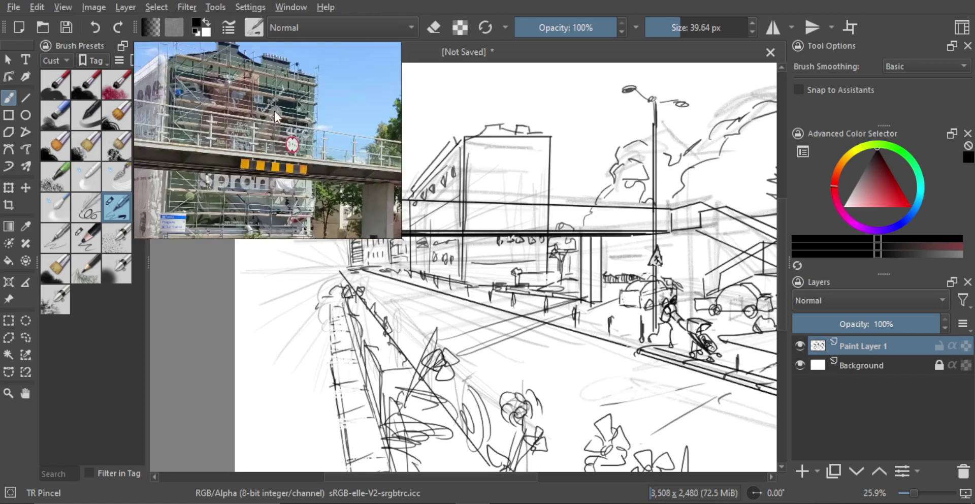
{"action": "left_click_drag", "start_coordinate": [397, 236], "coordinate": [349, 404]}
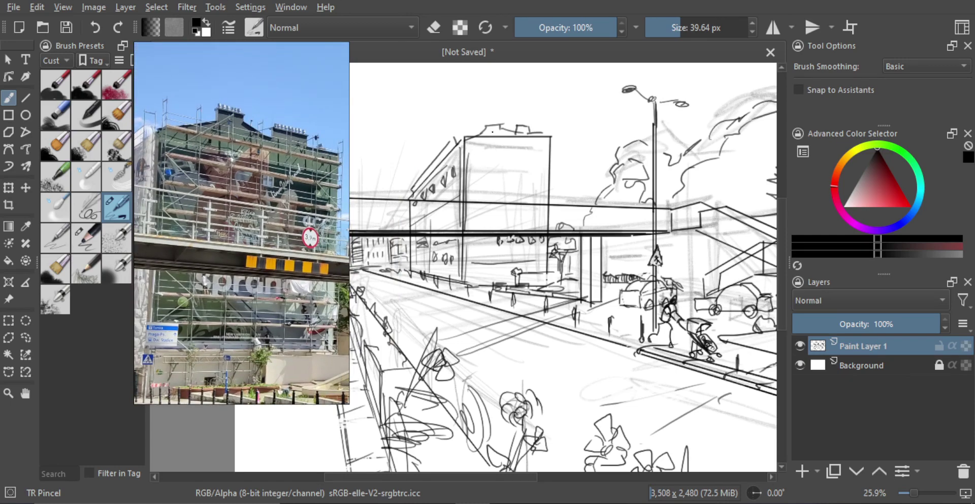
{"action": "key", "text": "e"}
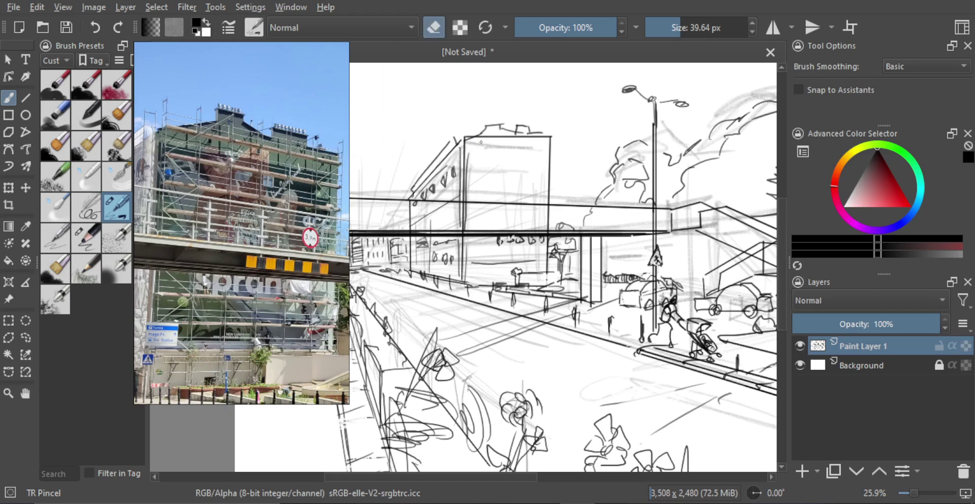
{"action": "mouse_move", "coordinate": [480, 136]}
{"action": "left_mouse_down"}
{"action": "mouse_move", "coordinate": [523, 138]}
{"action": "mouse_move", "coordinate": [536, 152]}
{"action": "left_mouse_up"}
{"action": "key", "text": "e"}
{"action": "key", "text": "ctrl+z"}
{"action": "left_click_drag", "start_coordinate": [475, 151], "coordinate": [546, 149]}
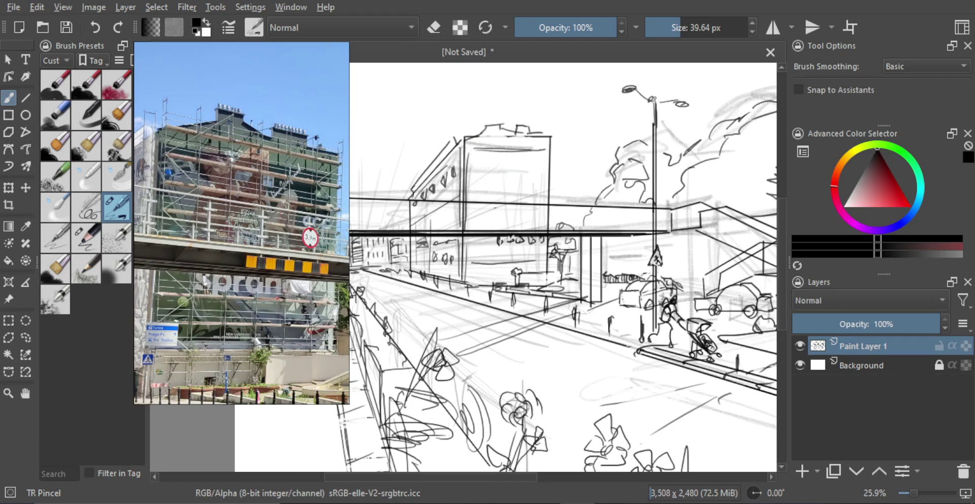
{"action": "left_click_drag", "start_coordinate": [476, 127], "coordinate": [473, 252]}
{"action": "key", "text": "ctrl+z"}
{"action": "left_click_drag", "start_coordinate": [473, 146], "coordinate": [469, 225]}
{"action": "key", "text": "ctrl+z"}
{"action": "key", "text": "v"}
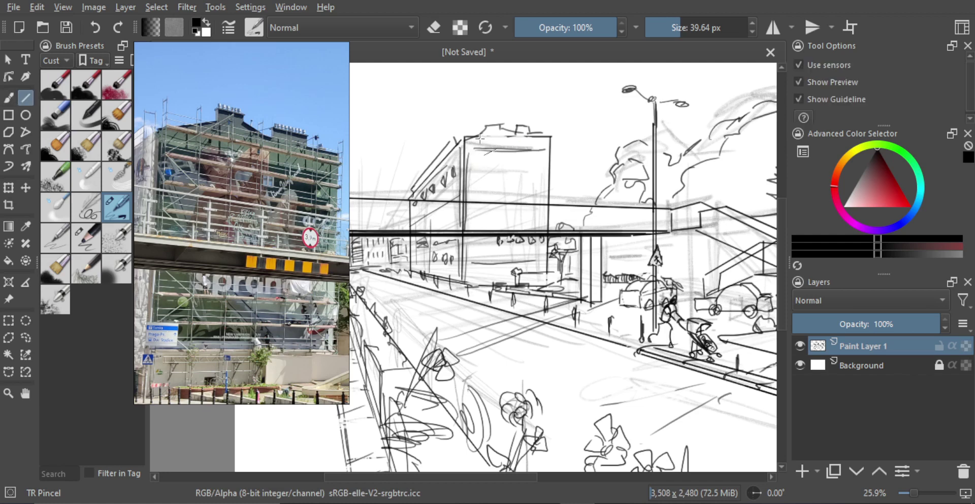
{"action": "left_click_drag", "start_coordinate": [475, 136], "coordinate": [476, 285]}
{"action": "key", "text": "v"}
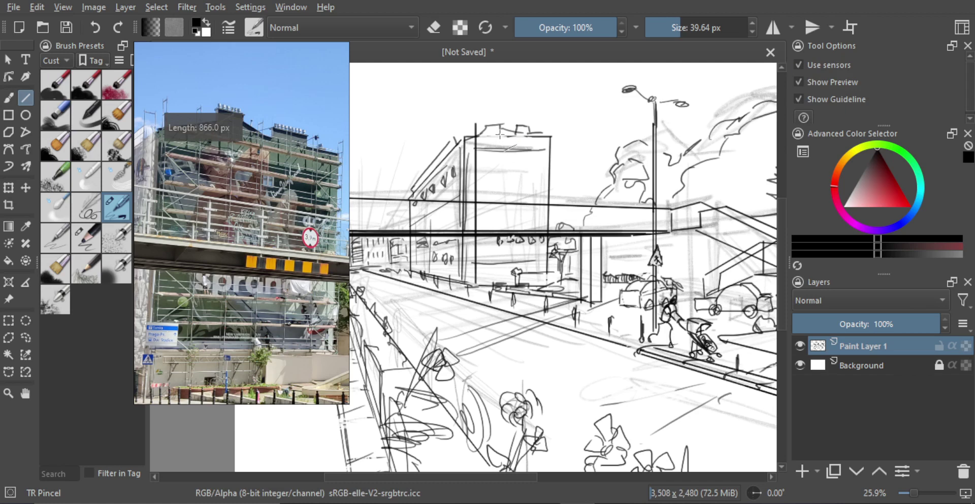
{"action": "left_click_drag", "start_coordinate": [500, 126], "coordinate": [498, 217]}
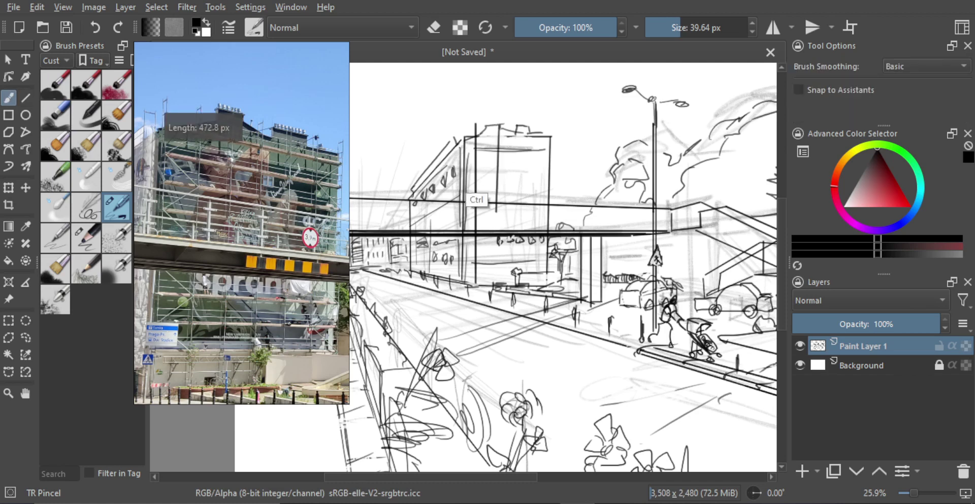
{"action": "key", "text": "ctrl+z"}
{"action": "key", "text": "ctrl+z"}
Draw straight vertical scaffold posts, about 820 px long, across the building's front from the roofline down to the planter bed.
{"action": "key", "text": "v"}
{"action": "left_click_drag", "start_coordinate": [477, 134], "coordinate": [475, 278]}
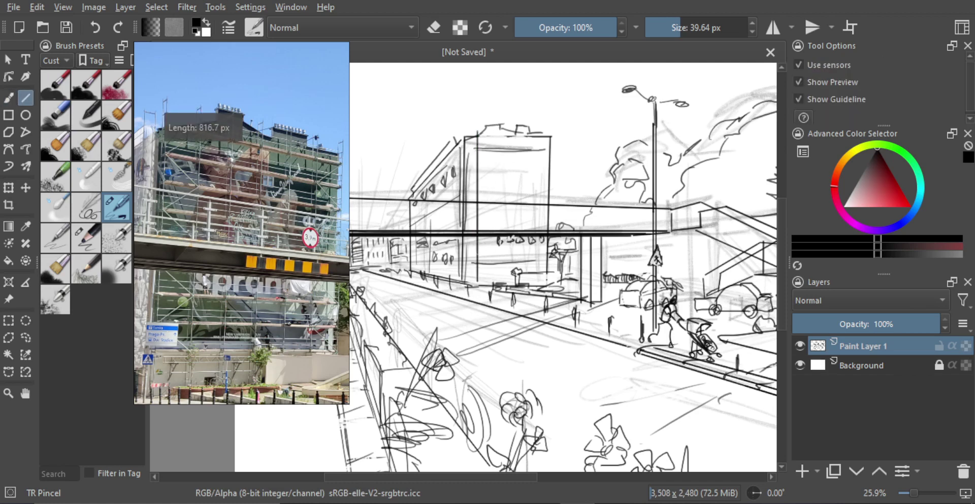
{"action": "left_click_drag", "start_coordinate": [498, 131], "coordinate": [494, 279]}
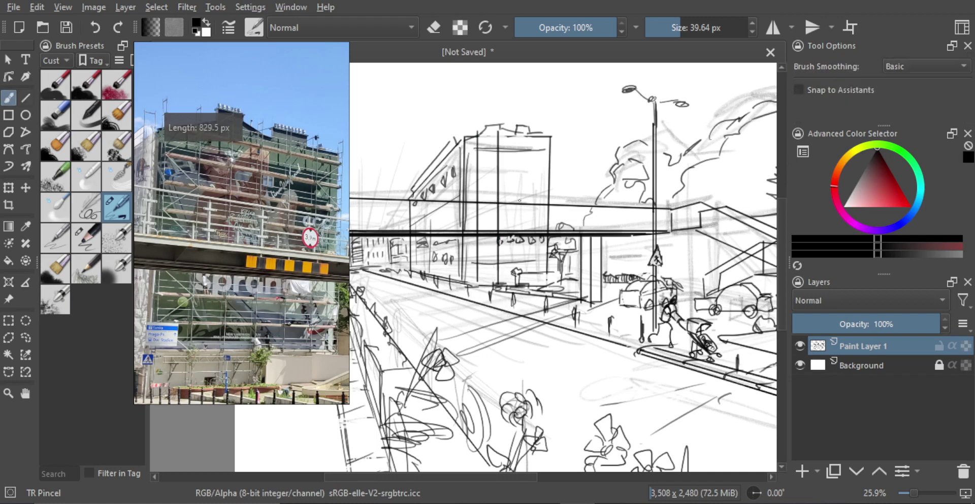
{"action": "key", "text": "v"}
{"action": "mouse_move", "coordinate": [519, 133]}
{"action": "left_mouse_down"}
{"action": "mouse_move", "coordinate": [519, 279]}
{"action": "mouse_move", "coordinate": [538, 152]}
{"action": "mouse_move", "coordinate": [537, 280]}
{"action": "left_mouse_up"}
{"action": "key", "text": "v"}
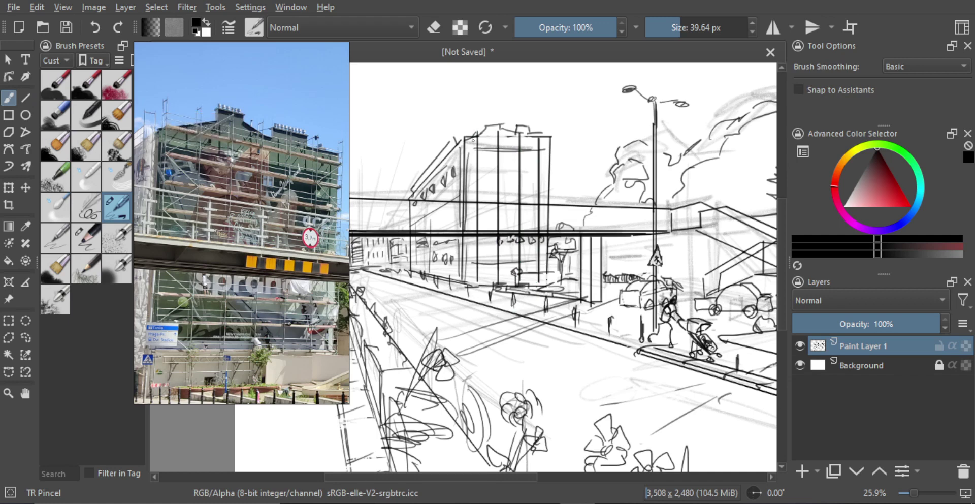
Sketch looser, broken vertical lines beside the scaffold posts down the building's front, undoing misplaced strokes.
{"action": "left_click_drag", "start_coordinate": [472, 136], "coordinate": [473, 272]}
{"action": "key", "text": "ctrl+z"}
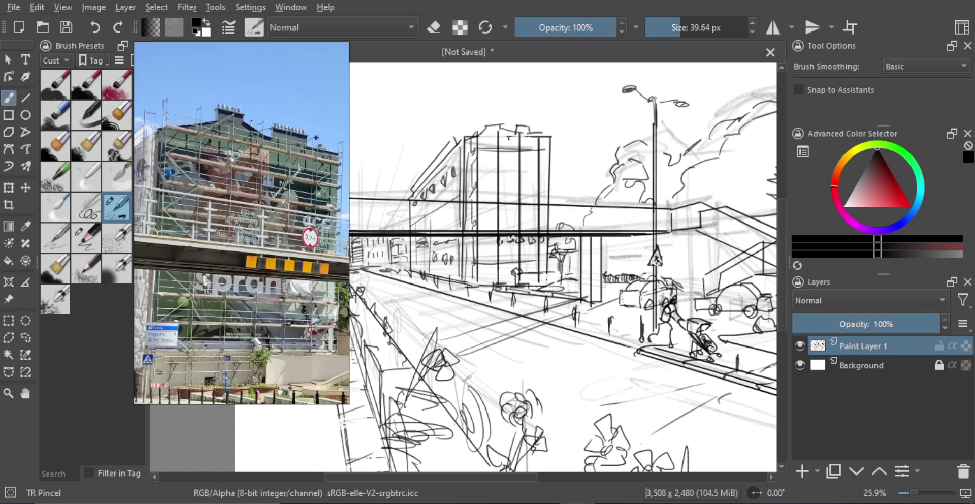
{"action": "left_click_drag", "start_coordinate": [492, 133], "coordinate": [493, 282]}
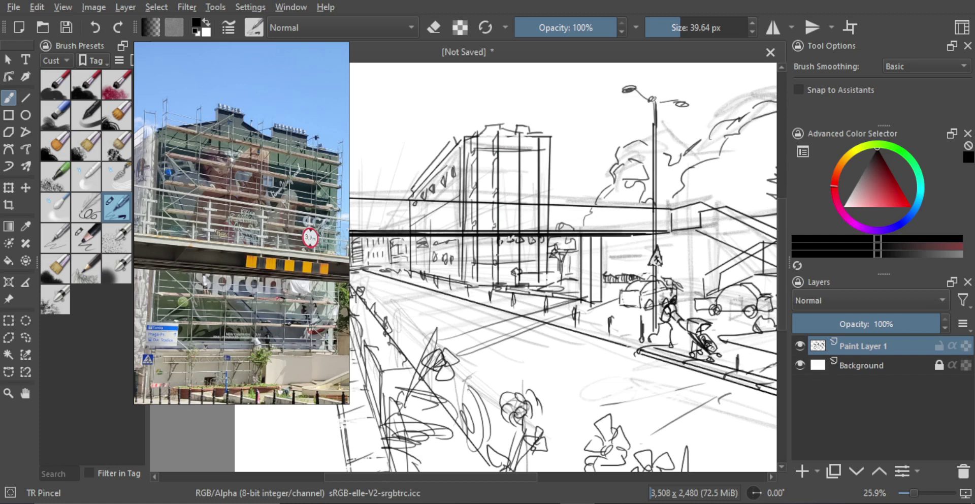
{"action": "left_click_drag", "start_coordinate": [518, 140], "coordinate": [517, 197]}
{"action": "key", "text": "ctrl+z"}
{"action": "left_click_drag", "start_coordinate": [515, 236], "coordinate": [516, 261]}
{"action": "left_click_drag", "start_coordinate": [536, 142], "coordinate": [537, 281]}
{"action": "key", "text": "ctrl+z"}
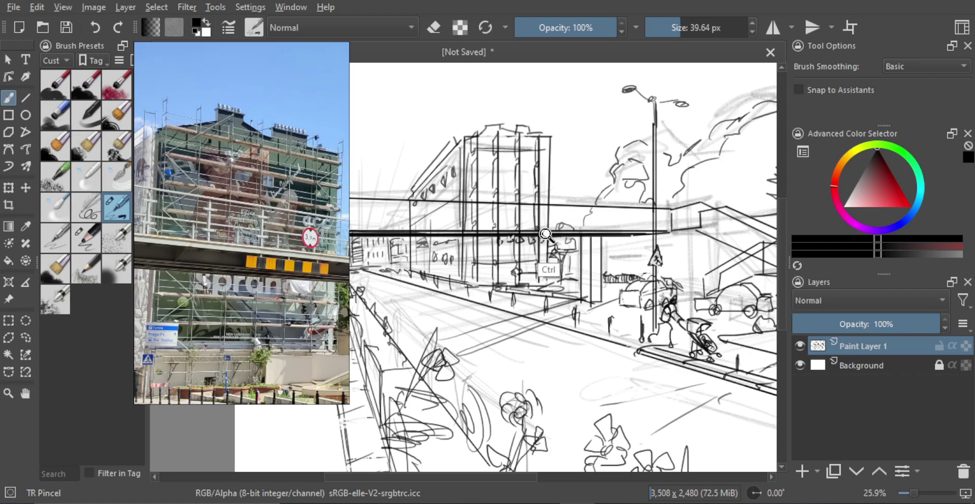
Draw the round road sign on the footbridge in front of the building and clear the lines inside it.
{"action": "mouse_move", "coordinate": [548, 234]}
{"action": "left_mouse_down"}
{"action": "mouse_move", "coordinate": [544, 288]}
{"action": "mouse_move", "coordinate": [557, 207]}
{"action": "left_mouse_up"}
{"action": "left_click_drag", "start_coordinate": [558, 207], "coordinate": [559, 232]}
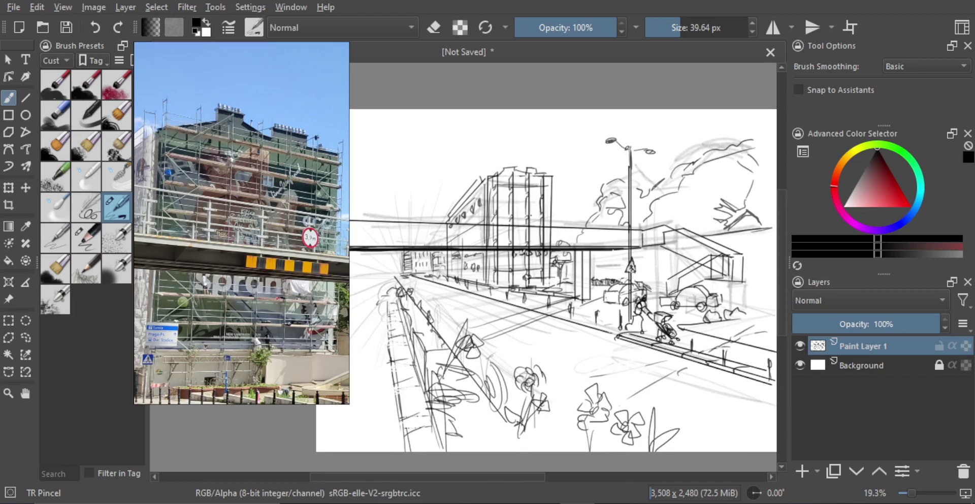
{"action": "scroll", "coordinate": [552, 231], "scroll_direction": "up", "scroll_amount": 7}
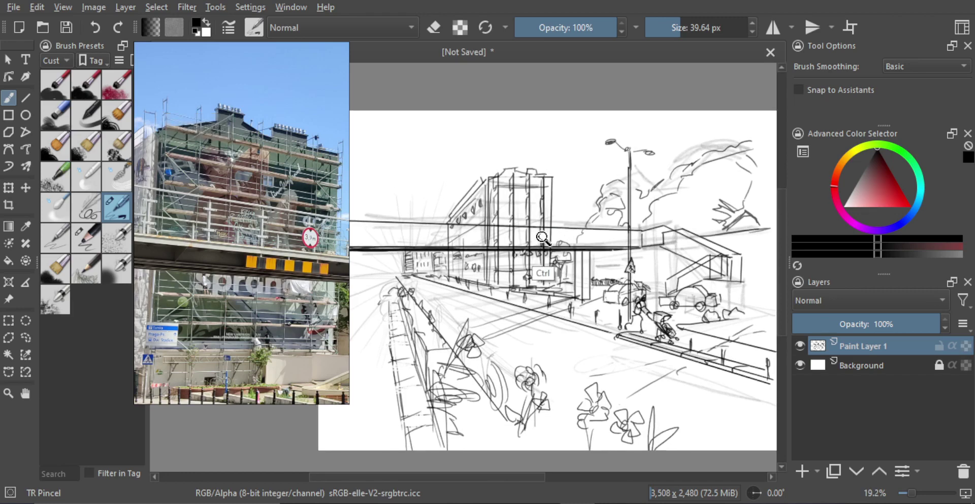
{"action": "mouse_move", "coordinate": [536, 245]}
{"action": "left_mouse_down"}
{"action": "mouse_move", "coordinate": [536, 233]}
{"action": "mouse_move", "coordinate": [541, 241]}
{"action": "left_mouse_up"}
{"action": "key", "text": "e"}
{"action": "key", "text": "e"}
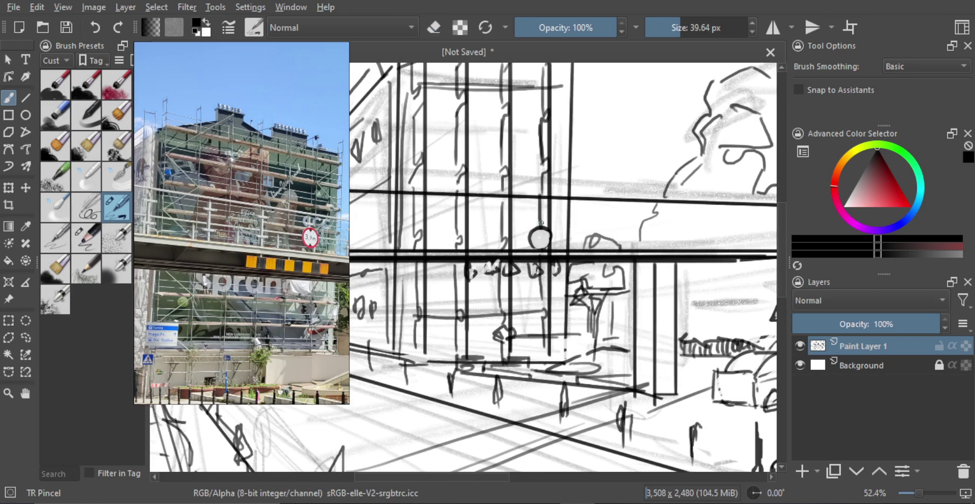
Reduce the brush size to 21.92 px and letter the height limit inside the round sign on the footbridge.
{"action": "key", "text": "bracketleft"}
{"action": "key", "text": "bracketleft"}
{"action": "key", "text": "bracketleft"}
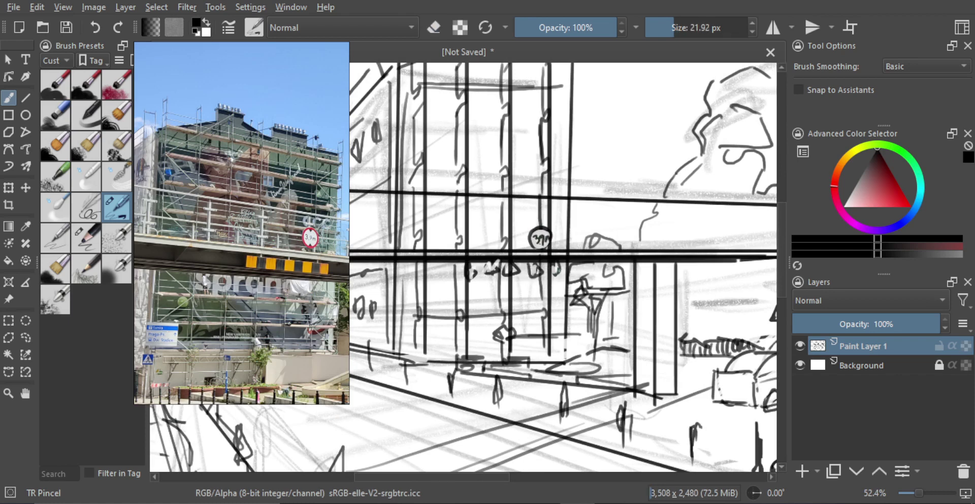
{"action": "left_click_drag", "start_coordinate": [563, 229], "coordinate": [555, 316]}
{"action": "left_click_drag", "start_coordinate": [571, 187], "coordinate": [570, 208]}
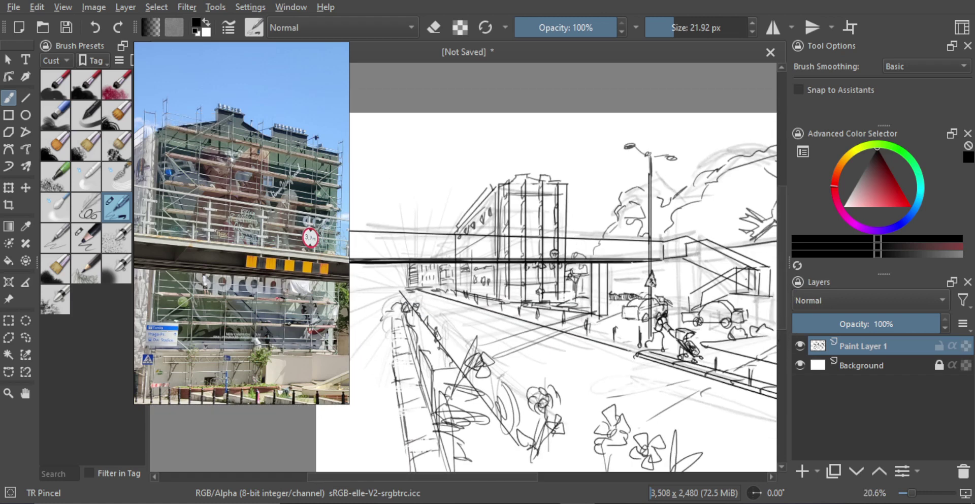
Sketch loose curved and crossing lines of the mural behind the scaffold posts, mainly around the footbridge level of the building's front.
{"action": "scroll", "coordinate": [240, 154], "scroll_direction": "up", "scroll_amount": 5}
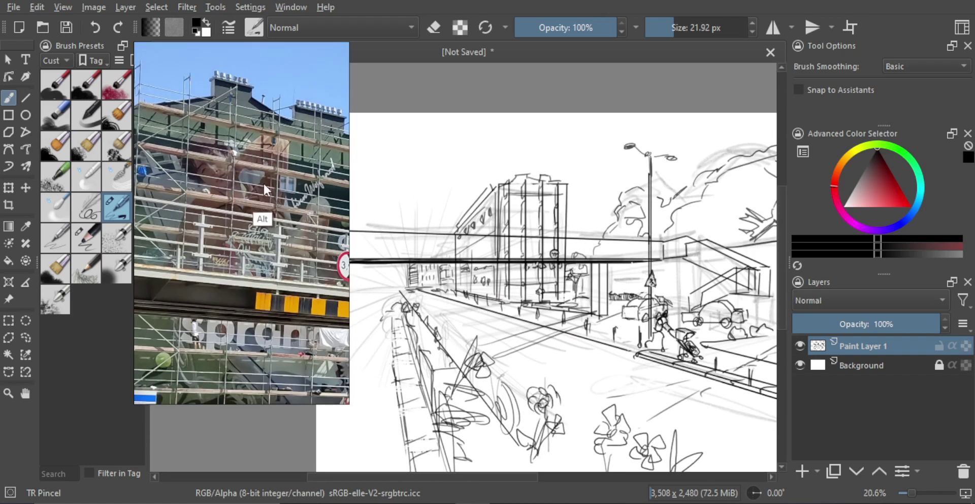
{"action": "scroll", "coordinate": [254, 154], "scroll_direction": "down", "scroll_amount": 5}
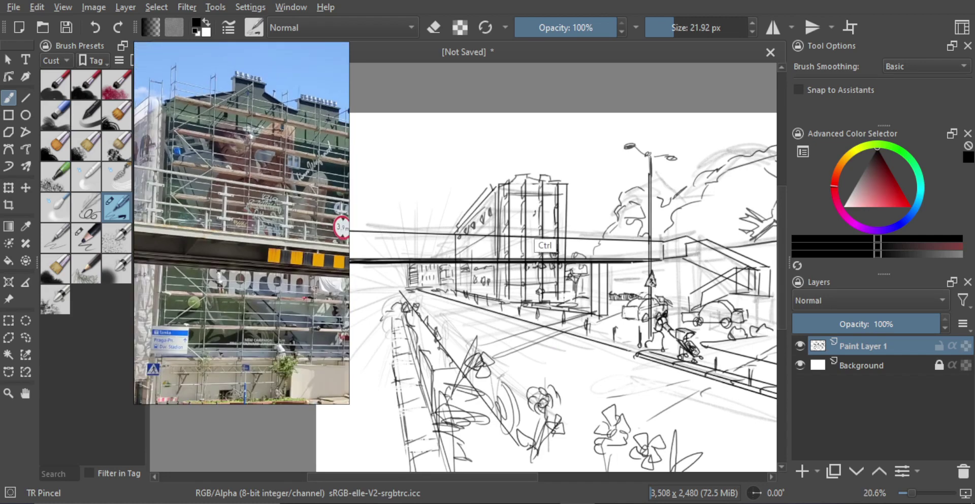
{"action": "scroll", "coordinate": [537, 184], "scroll_direction": "up", "scroll_amount": 5}
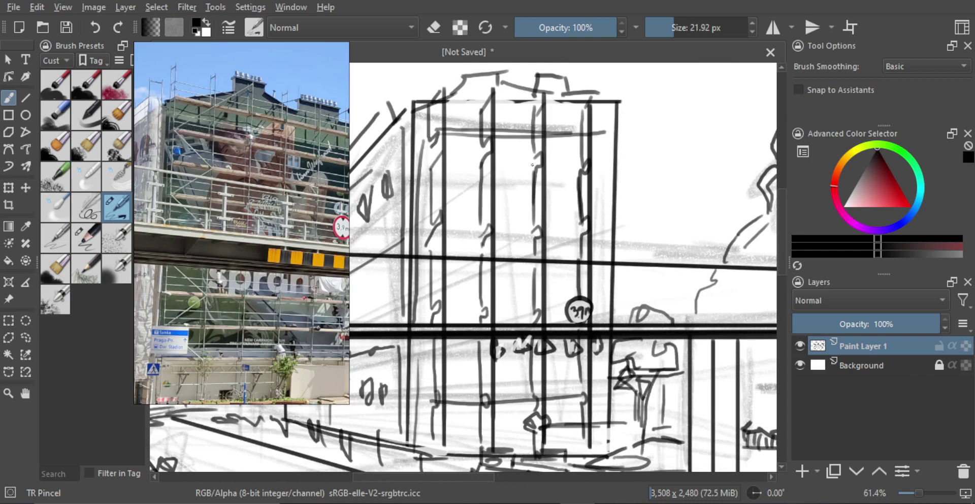
{"action": "scroll", "coordinate": [509, 178], "scroll_direction": "down", "scroll_amount": 2}
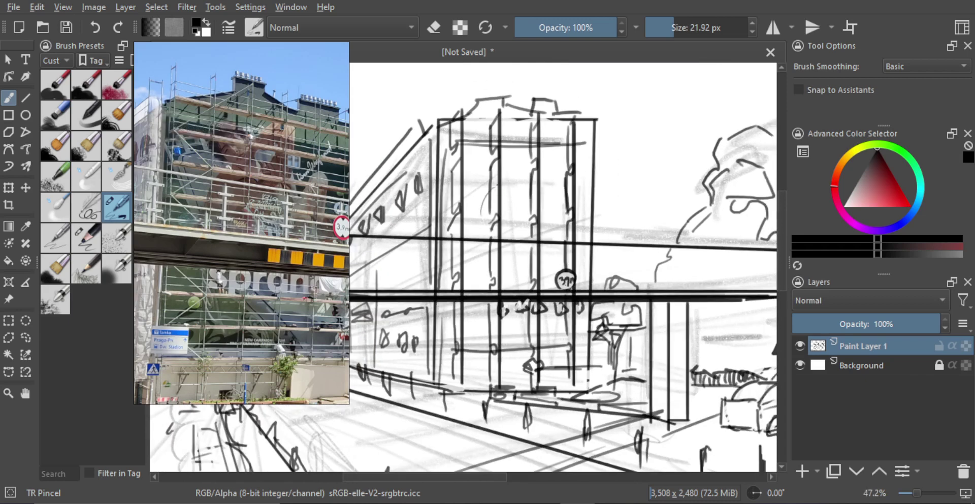
{"action": "mouse_move", "coordinate": [481, 214]}
{"action": "left_mouse_down"}
{"action": "mouse_move", "coordinate": [512, 179]}
{"action": "mouse_move", "coordinate": [500, 290]}
{"action": "mouse_move", "coordinate": [546, 221]}
{"action": "left_mouse_up"}
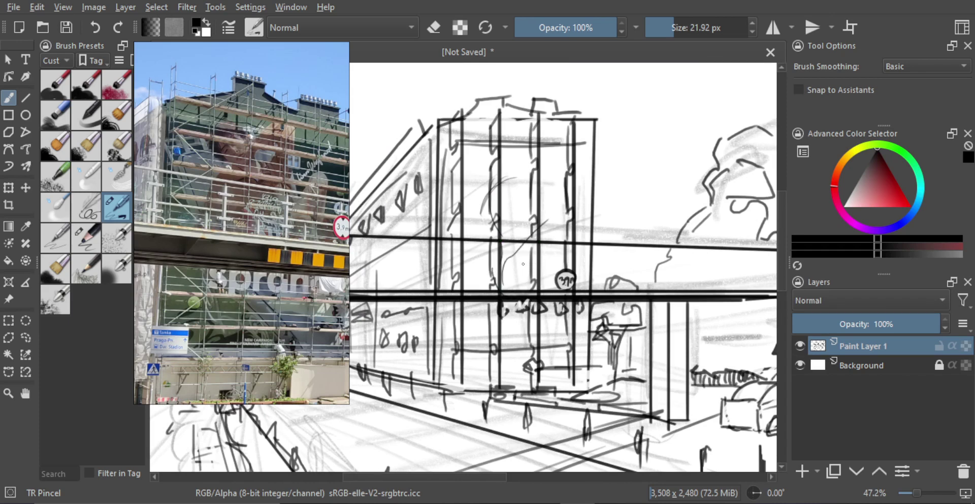
{"action": "mouse_move", "coordinate": [512, 272]}
{"action": "left_mouse_down"}
{"action": "mouse_move", "coordinate": [554, 222]}
{"action": "mouse_move", "coordinate": [565, 330]}
{"action": "left_mouse_up"}
{"action": "mouse_move", "coordinate": [547, 230]}
{"action": "left_mouse_down"}
{"action": "mouse_move", "coordinate": [531, 249]}
{"action": "mouse_move", "coordinate": [533, 287]}
{"action": "left_mouse_up"}
{"action": "left_click_drag", "start_coordinate": [542, 281], "coordinate": [562, 340]}
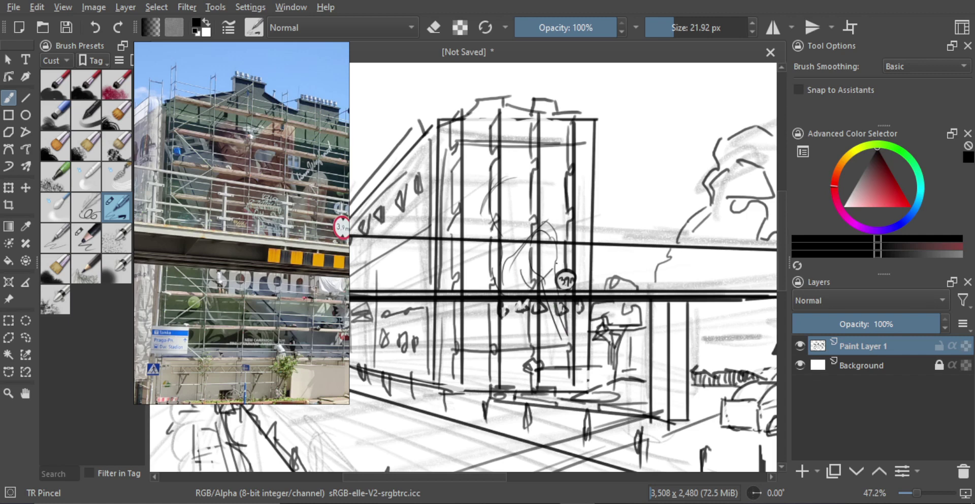
{"action": "mouse_move", "coordinate": [562, 200]}
{"action": "left_mouse_down"}
{"action": "mouse_move", "coordinate": [522, 226]}
{"action": "mouse_move", "coordinate": [505, 261]}
{"action": "left_mouse_up"}
{"action": "mouse_move", "coordinate": [526, 217]}
{"action": "left_mouse_down"}
{"action": "mouse_move", "coordinate": [505, 259]}
{"action": "mouse_move", "coordinate": [508, 241]}
{"action": "left_mouse_up"}
{"action": "left_click_drag", "start_coordinate": [472, 246], "coordinate": [510, 269]}
{"action": "left_click_drag", "start_coordinate": [516, 245], "coordinate": [496, 268]}
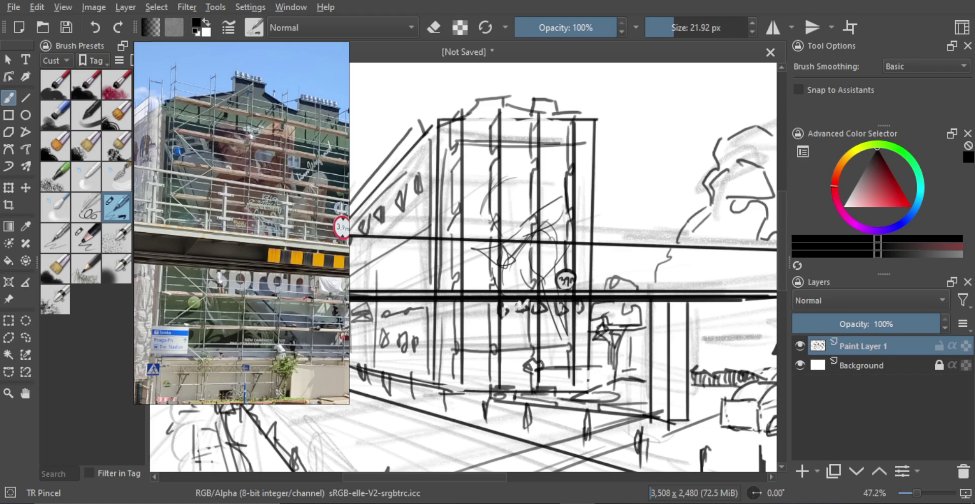
Extend the mural sketch up the building's front with rounded shapes and flowing curves below the roofline.
{"action": "left_click_drag", "start_coordinate": [480, 202], "coordinate": [475, 254]}
{"action": "left_click_drag", "start_coordinate": [481, 252], "coordinate": [473, 290]}
{"action": "left_click_drag", "start_coordinate": [503, 179], "coordinate": [480, 196]}
{"action": "mouse_move", "coordinate": [496, 155]}
{"action": "left_mouse_down"}
{"action": "mouse_move", "coordinate": [500, 194]}
{"action": "mouse_move", "coordinate": [489, 195]}
{"action": "left_mouse_up"}
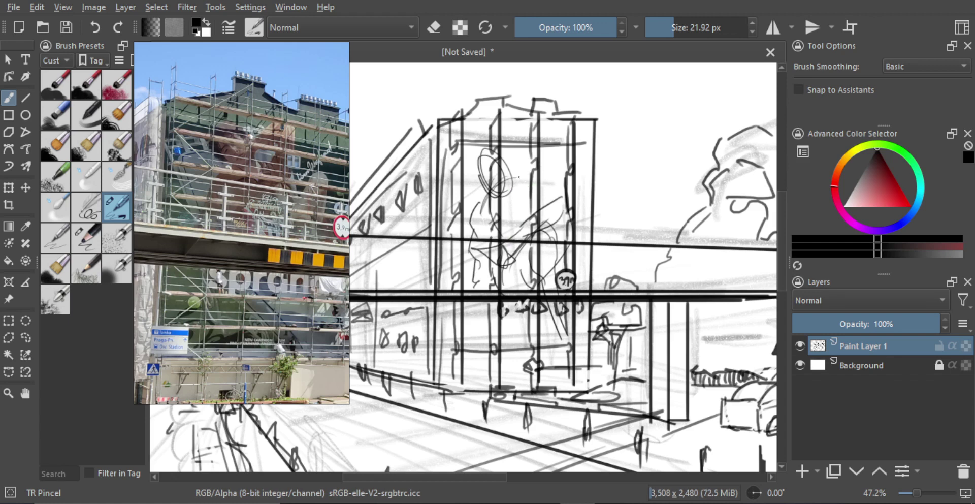
{"action": "left_click_drag", "start_coordinate": [483, 199], "coordinate": [515, 204]}
{"action": "mouse_move", "coordinate": [521, 172]}
{"action": "left_mouse_down"}
{"action": "mouse_move", "coordinate": [551, 138]}
{"action": "mouse_move", "coordinate": [523, 133]}
{"action": "mouse_move", "coordinate": [550, 162]}
{"action": "mouse_move", "coordinate": [537, 205]}
{"action": "mouse_move", "coordinate": [503, 221]}
{"action": "mouse_move", "coordinate": [548, 176]}
{"action": "left_mouse_up"}
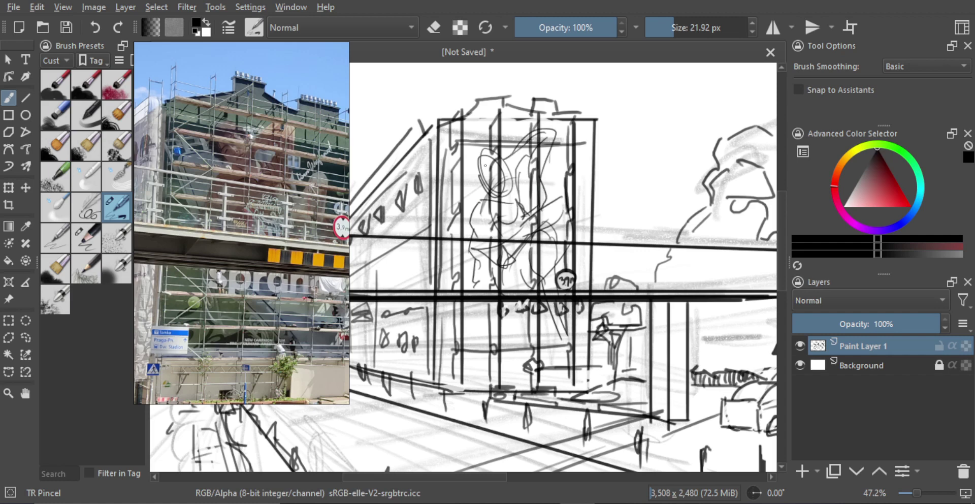
{"action": "mouse_move", "coordinate": [478, 174]}
{"action": "left_mouse_down"}
{"action": "mouse_move", "coordinate": [508, 191]}
{"action": "mouse_move", "coordinate": [495, 159]}
{"action": "left_mouse_up"}
{"action": "left_click_drag", "start_coordinate": [510, 166], "coordinate": [568, 257]}
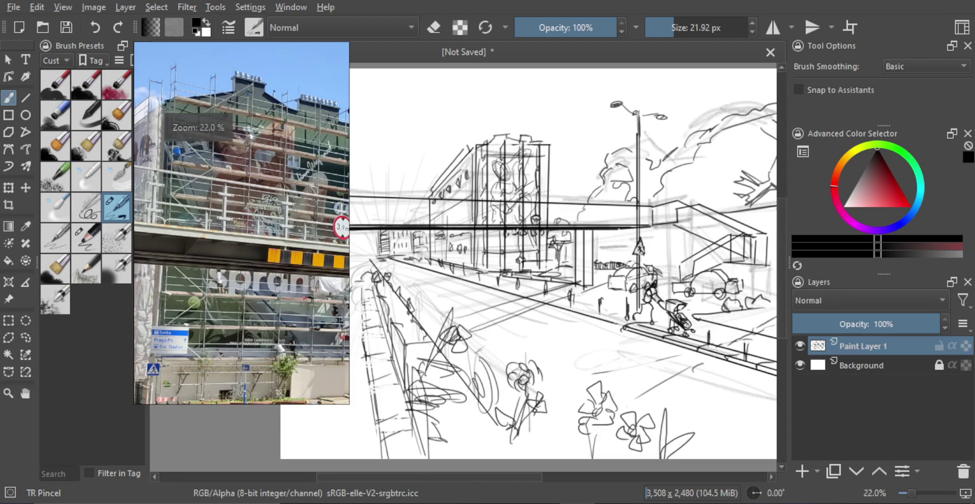
Make the reference window wider and shorter and fit the whole street photo in it.
{"action": "scroll", "coordinate": [567, 258], "scroll_direction": "down", "scroll_amount": 2}
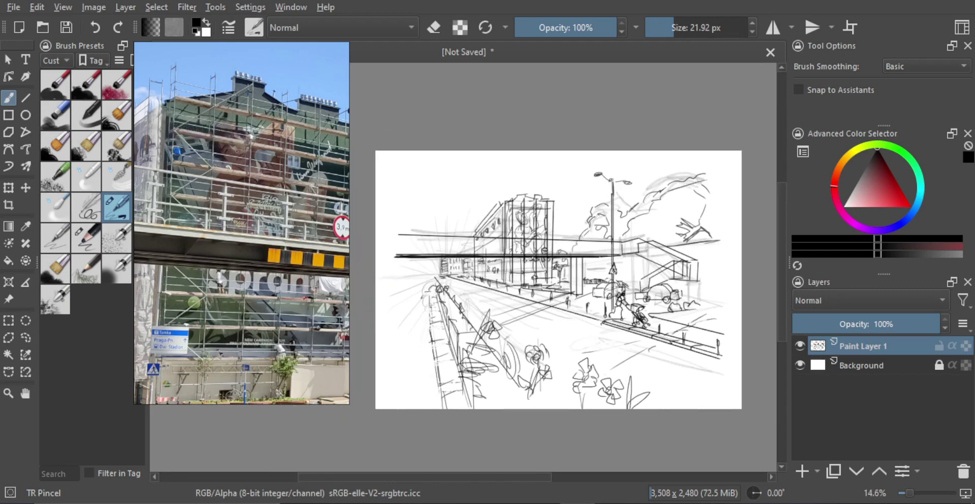
{"action": "scroll", "coordinate": [247, 207], "scroll_direction": "down", "scroll_amount": 5}
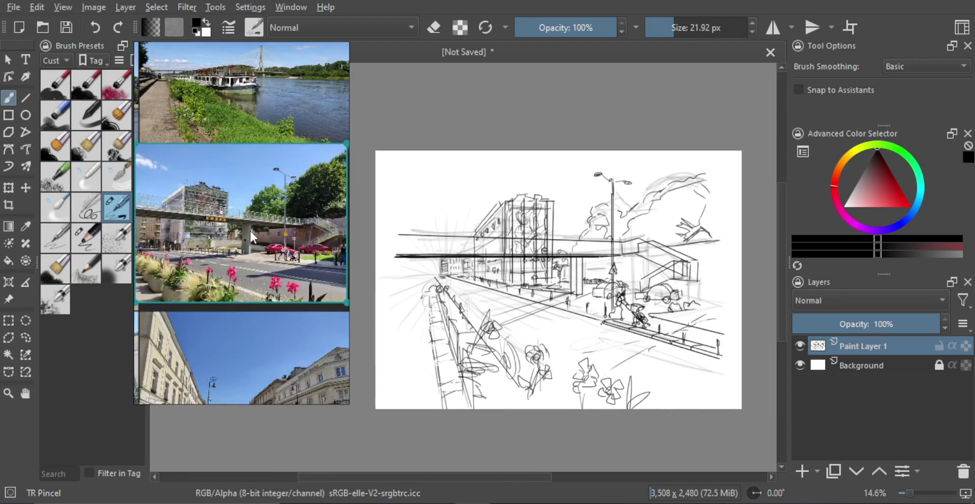
{"action": "scroll", "coordinate": [249, 229], "scroll_direction": "up", "scroll_amount": 5}
{"action": "scroll", "coordinate": [254, 239], "scroll_direction": "down", "scroll_amount": 5}
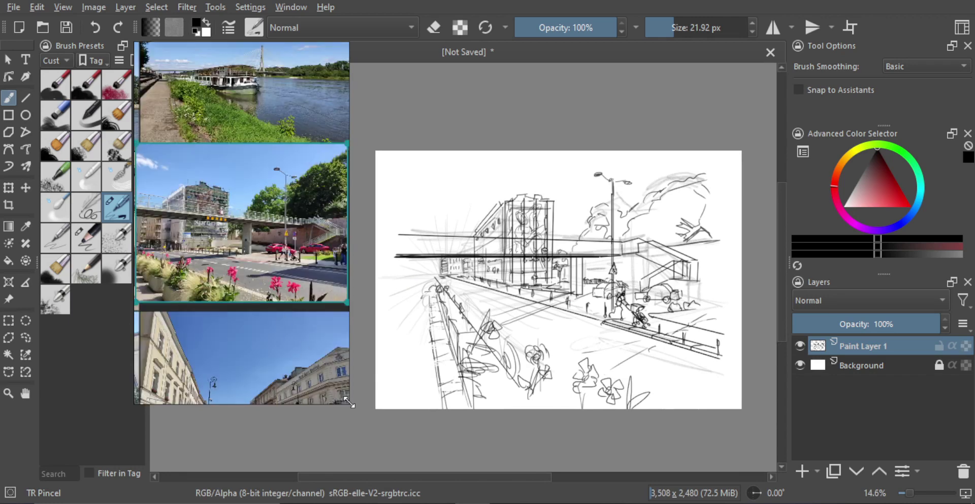
{"action": "left_click_drag", "start_coordinate": [349, 402], "coordinate": [442, 284]}
{"action": "scroll", "coordinate": [288, 244], "scroll_direction": "up", "scroll_amount": 5}
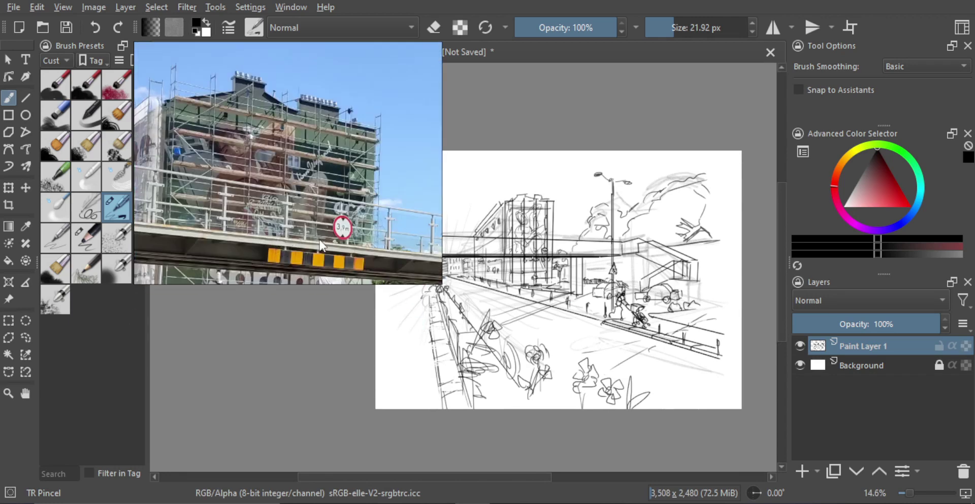
{"action": "scroll", "coordinate": [321, 239], "scroll_direction": "down", "scroll_amount": 5}
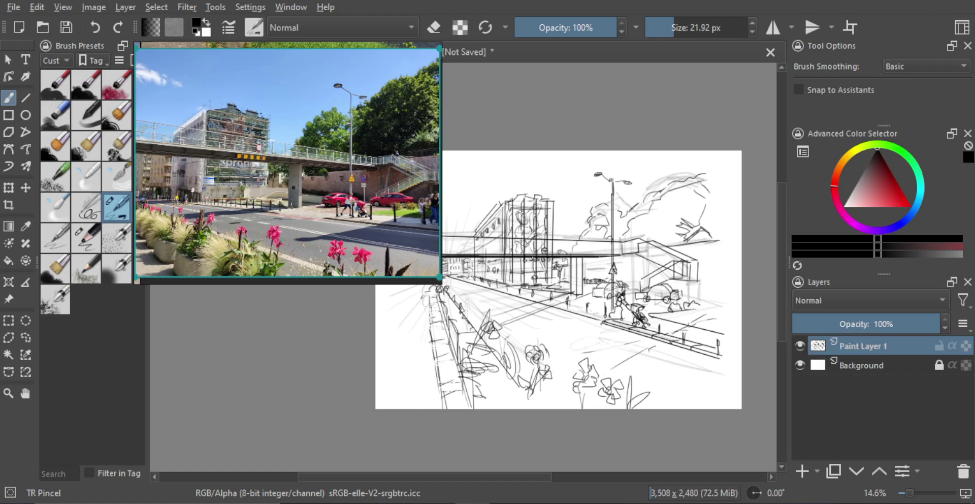
Transform the sketch layer, shrinking the whole drawing and centring it on the canvas with an even margin.
{"action": "mouse_move", "coordinate": [548, 184]}
{"action": "left_mouse_down"}
{"action": "mouse_move", "coordinate": [560, 180]}
{"action": "mouse_move", "coordinate": [574, 254]}
{"action": "left_mouse_up"}
{"action": "left_click_drag", "start_coordinate": [574, 253], "coordinate": [602, 246]}
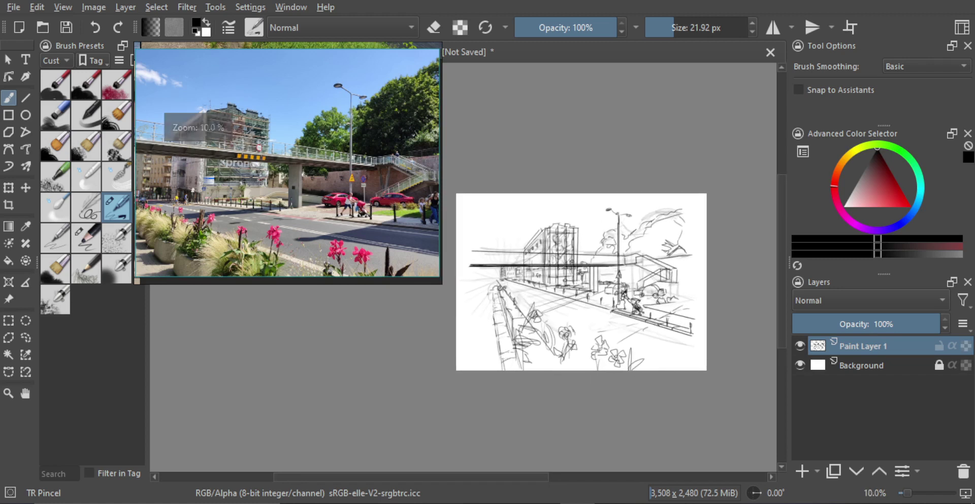
{"action": "key", "text": "ctrl+t"}
{"action": "left_click_drag", "start_coordinate": [699, 209], "coordinate": [668, 230]}
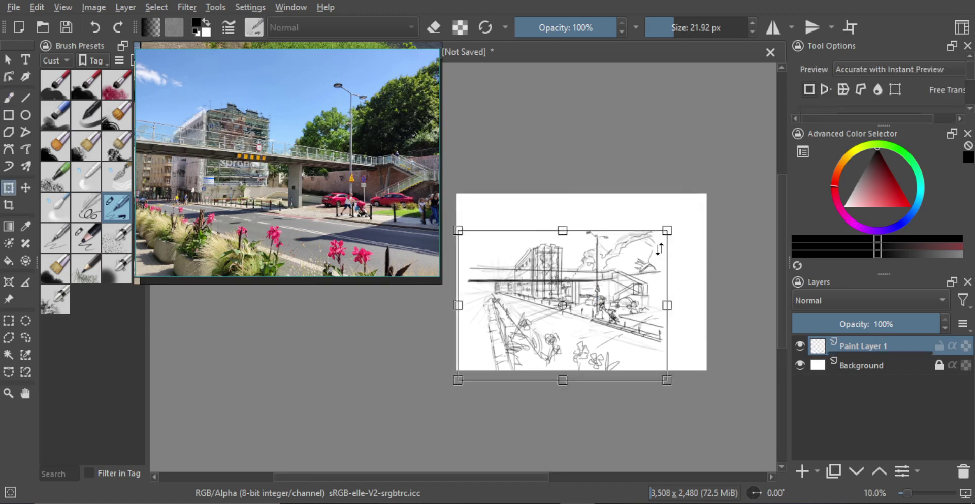
{"action": "left_click_drag", "start_coordinate": [630, 270], "coordinate": [648, 257]}
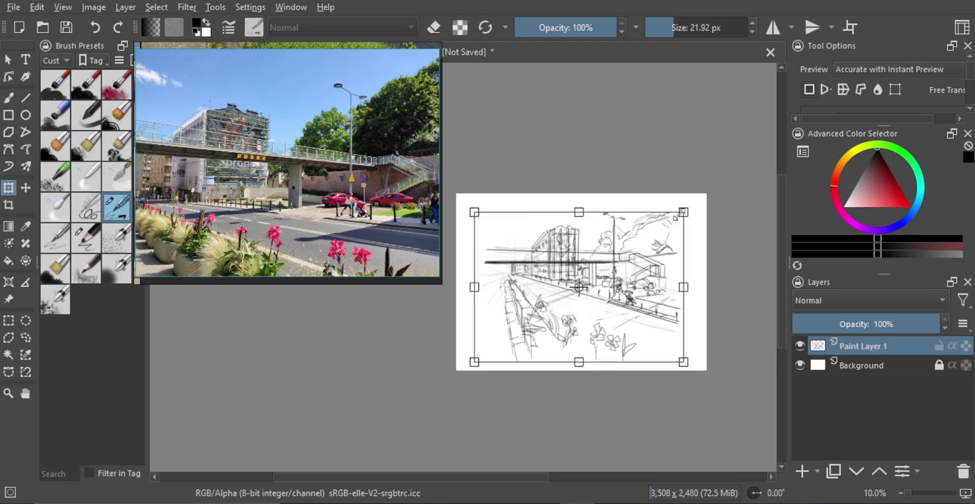
{"action": "left_click_drag", "start_coordinate": [683, 212], "coordinate": [675, 219]}
{"action": "left_click_drag", "start_coordinate": [651, 255], "coordinate": [655, 251]}
{"action": "key", "text": "Return"}
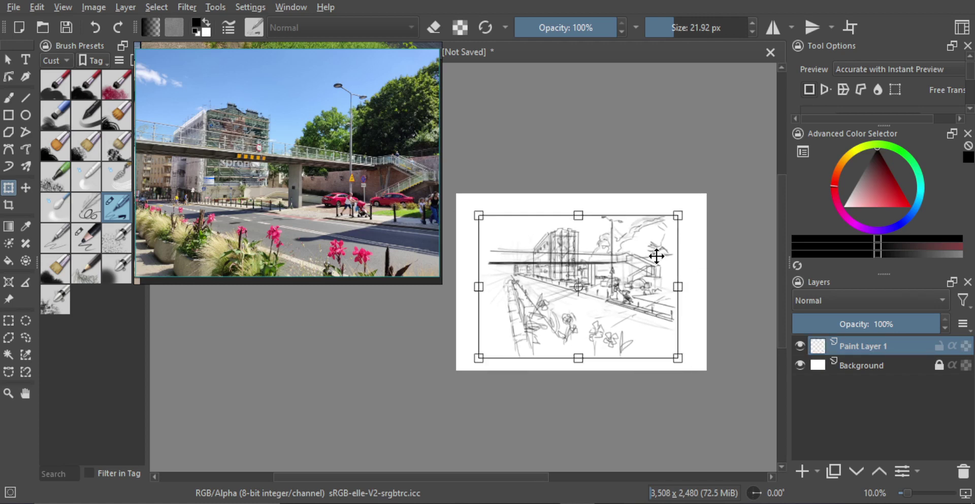
Switch to polygonal selection for outlining the sky.
{"action": "scroll", "coordinate": [589, 274], "scroll_direction": "up", "scroll_amount": 1}
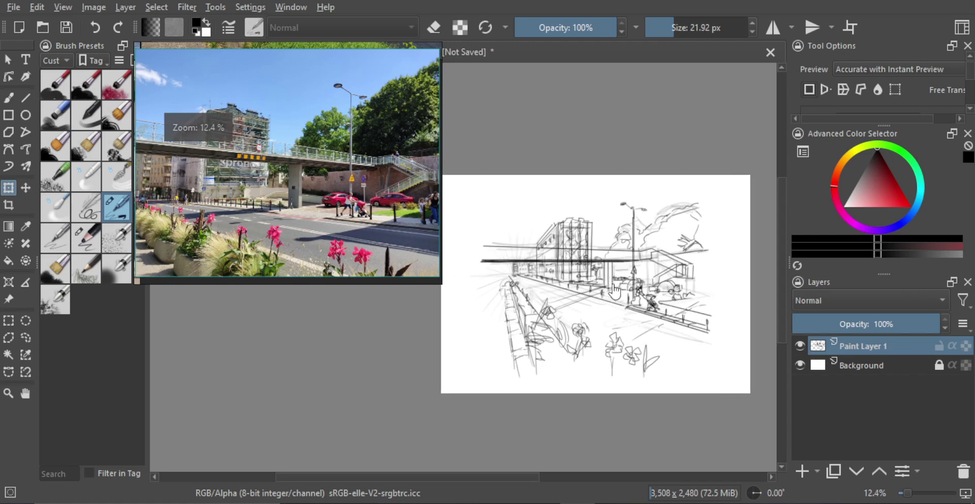
{"action": "left_click", "coordinate": [8, 337]}
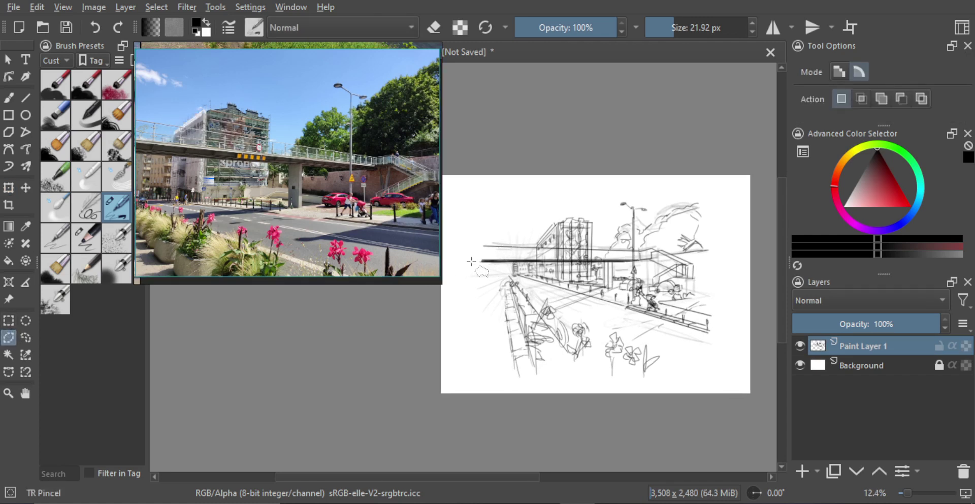
{"action": "scroll", "coordinate": [482, 270], "scroll_direction": "down", "scroll_amount": 2}
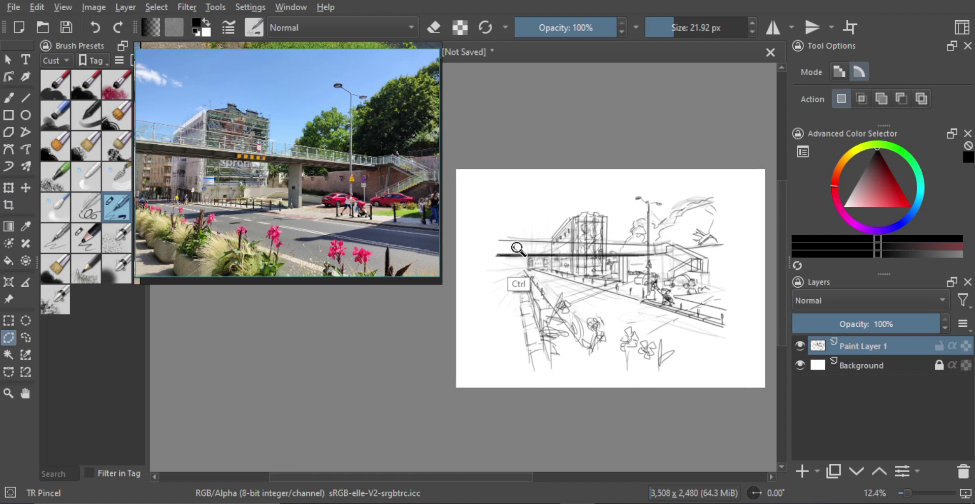
{"action": "left_click", "coordinate": [473, 265]}
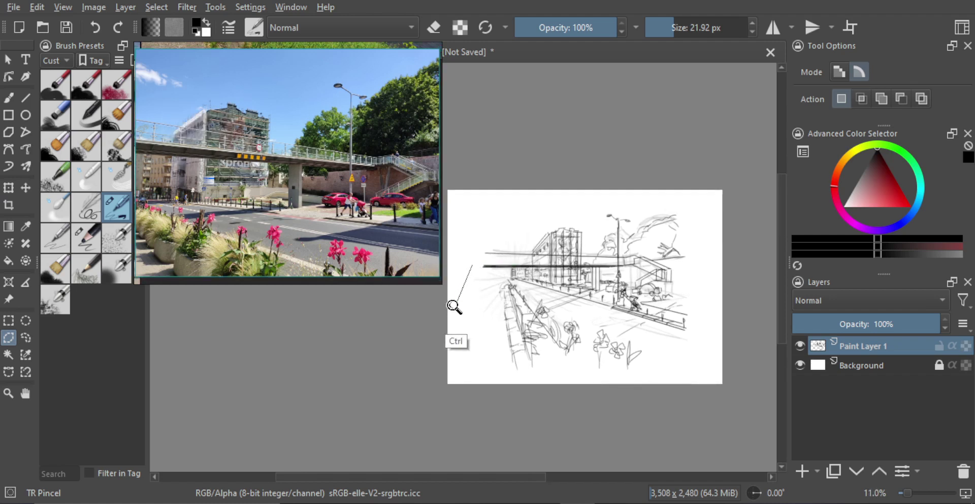
{"action": "left_click", "coordinate": [482, 284]}
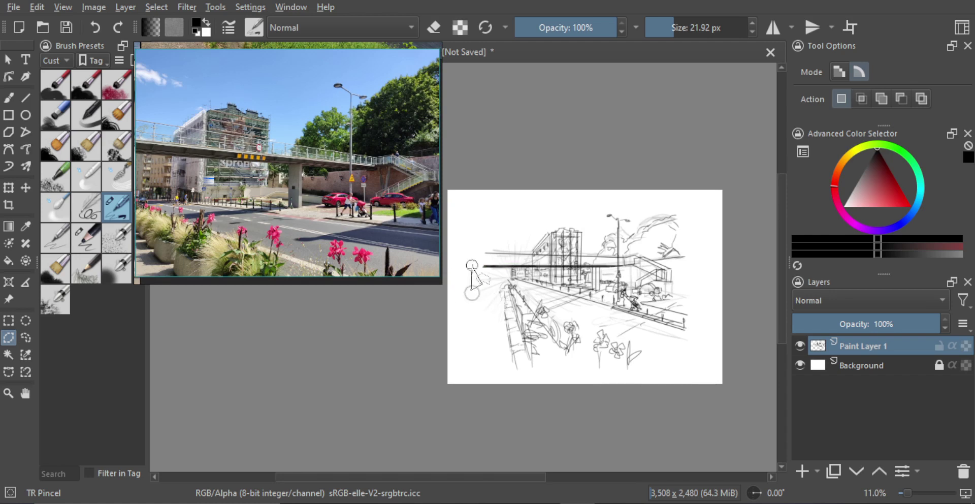
{"action": "left_click", "coordinate": [473, 265]}
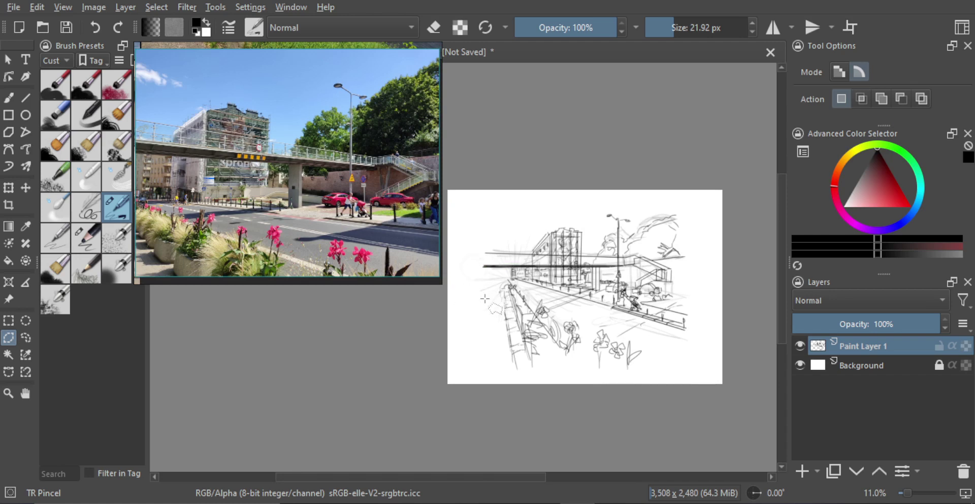
Start the sky selection at the canvas edge, tracing along the footbridge and around the building's roofline back down to the bridge.
{"action": "left_click", "coordinate": [446, 264]}
{"action": "left_click", "coordinate": [531, 265]}
{"action": "left_click", "coordinate": [576, 231]}
{"action": "left_click", "coordinate": [581, 232]}
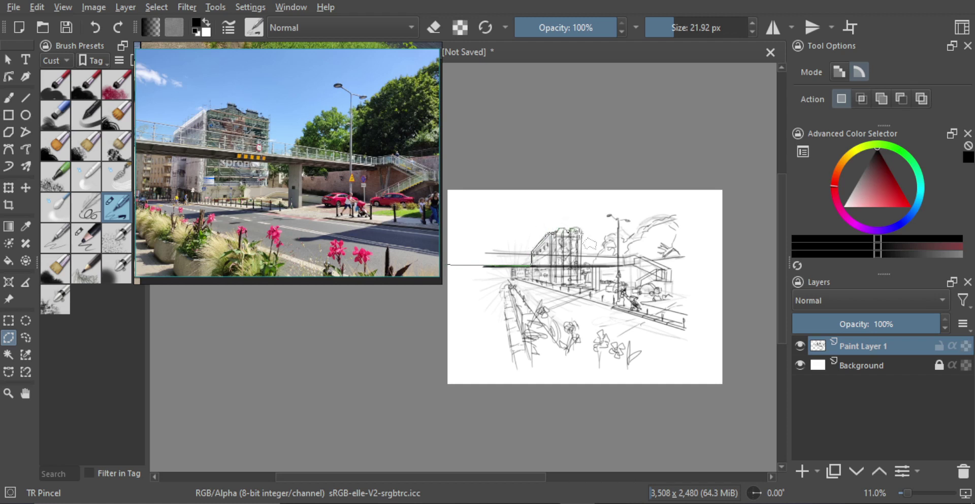
{"action": "left_click", "coordinate": [579, 257]}
{"action": "left_click", "coordinate": [583, 231]}
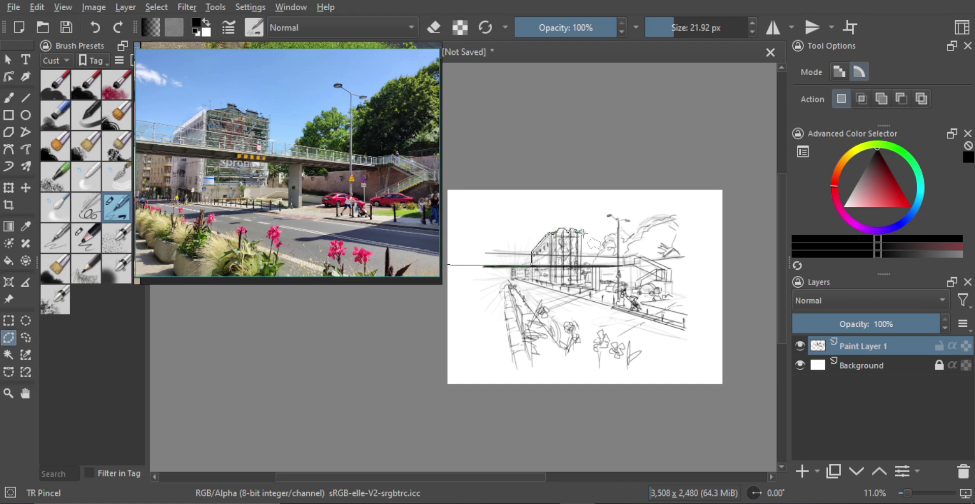
{"action": "left_click", "coordinate": [580, 265]}
{"action": "left_click", "coordinate": [592, 264]}
Continue the sky selection with a jagged outline along the treetops as far as the opposite edge of the canvas.
{"action": "left_click", "coordinate": [603, 248]}
{"action": "left_click", "coordinate": [604, 236]}
{"action": "left_click", "coordinate": [612, 233]}
{"action": "left_click", "coordinate": [620, 235]}
{"action": "left_click", "coordinate": [626, 231]}
{"action": "left_click", "coordinate": [635, 225]}
{"action": "left_click", "coordinate": [644, 228]}
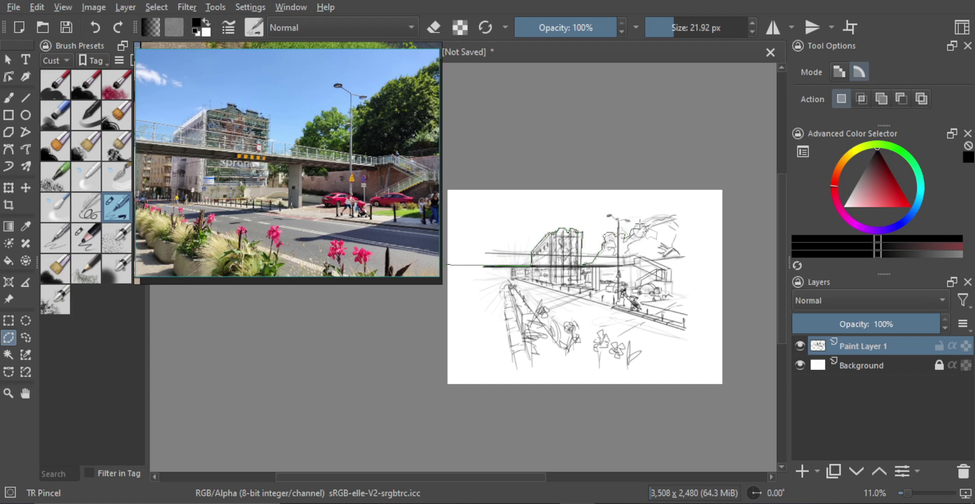
{"action": "left_click", "coordinate": [647, 220]}
{"action": "left_click", "coordinate": [656, 222]}
{"action": "left_click", "coordinate": [660, 216]}
{"action": "left_click", "coordinate": [669, 215]}
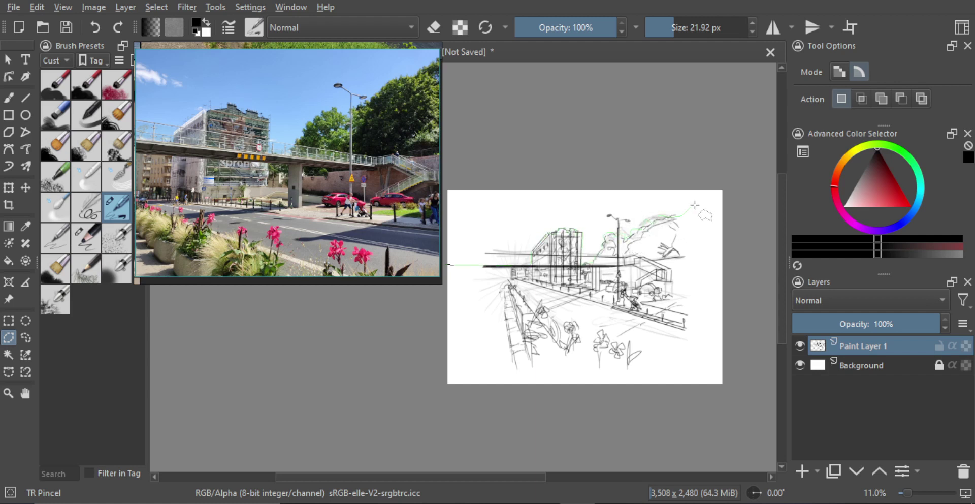
{"action": "left_click", "coordinate": [682, 216]}
{"action": "left_click", "coordinate": [691, 223]}
{"action": "left_click", "coordinate": [694, 216]}
{"action": "left_click", "coordinate": [695, 215]}
{"action": "left_click", "coordinate": [707, 212]}
{"action": "left_click", "coordinate": [712, 205]}
{"action": "left_click", "coordinate": [714, 213]}
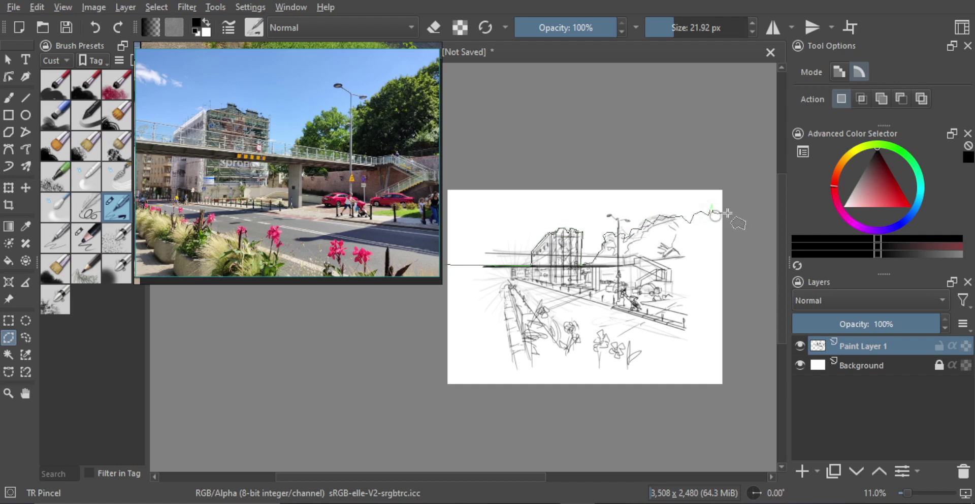
Close the sky selection by running its outline outside the canvas, above the drawing, back to the starting point.
{"action": "left_click", "coordinate": [742, 214]}
{"action": "left_click", "coordinate": [742, 167]}
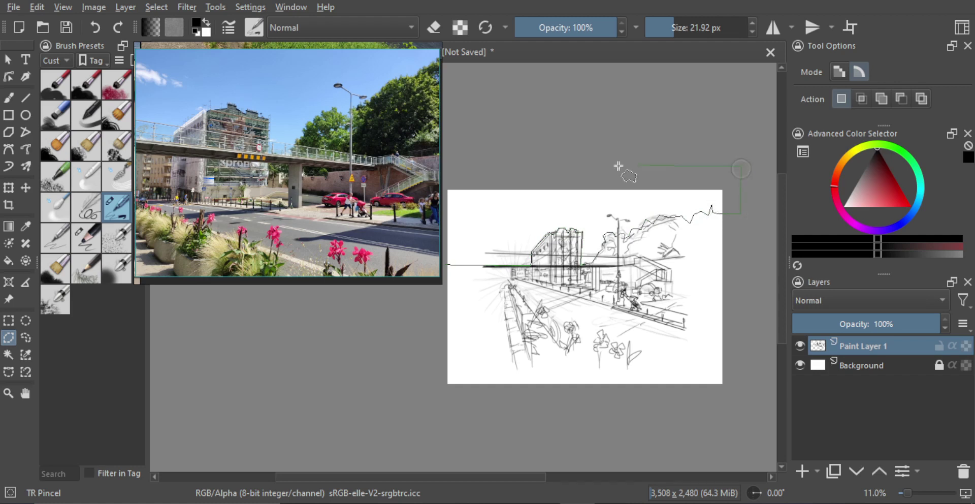
{"action": "left_click", "coordinate": [447, 168]}
{"action": "left_click", "coordinate": [447, 264]}
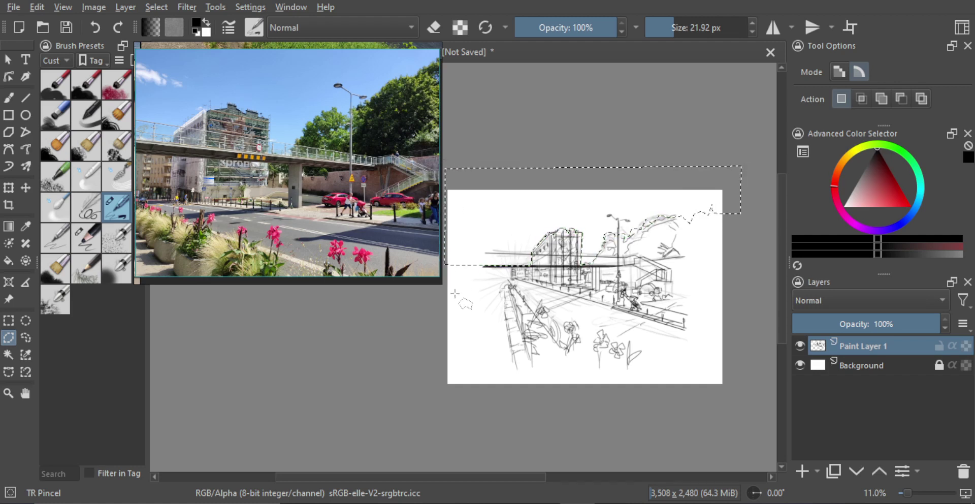
Add a new paint layer and fill the sky selection with a linear black gradient fading downward.
{"action": "left_click_drag", "start_coordinate": [601, 226], "coordinate": [606, 236]}
{"action": "scroll", "coordinate": [604, 242], "scroll_direction": "up", "scroll_amount": 1}
{"action": "key", "text": "g"}
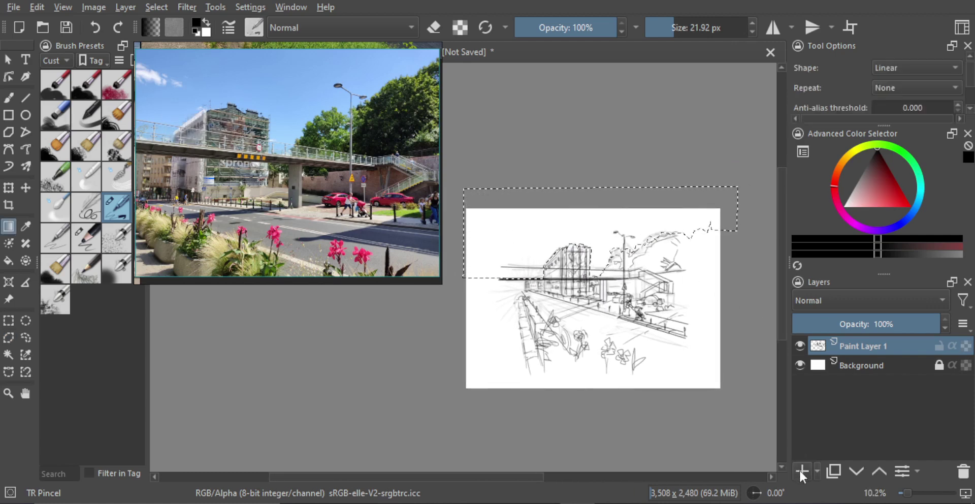
{"action": "left_click", "coordinate": [802, 471]}
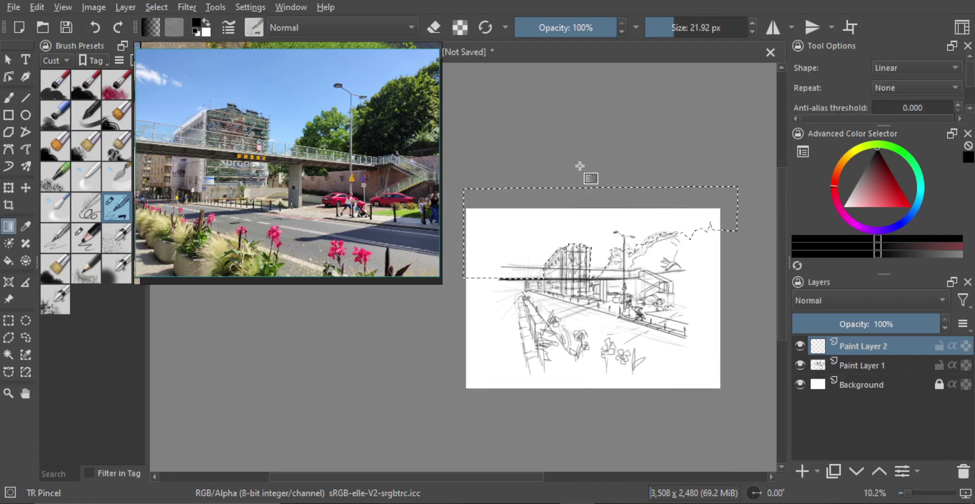
{"action": "left_click_drag", "start_coordinate": [589, 166], "coordinate": [601, 255]}
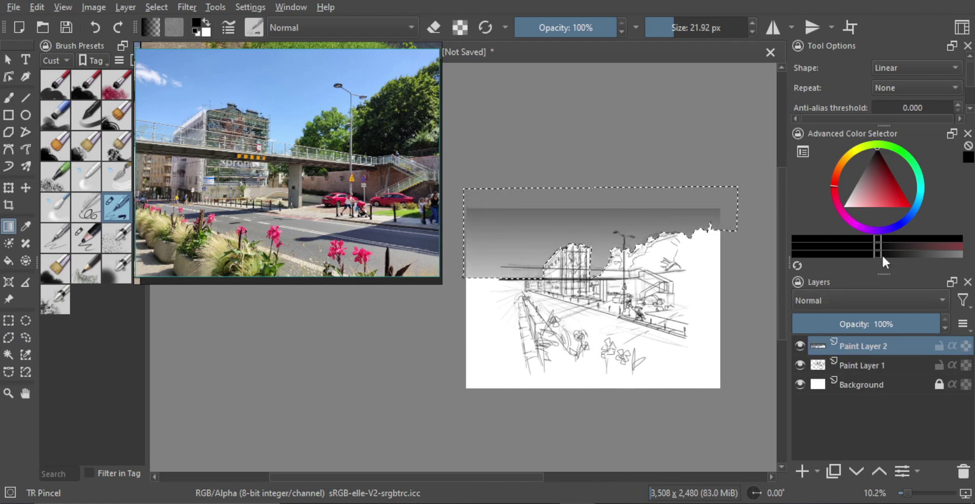
Lower the sky gradient layer's opacity to 44% and clear the sky selection.
{"action": "left_click_drag", "start_coordinate": [884, 331], "coordinate": [856, 324]}
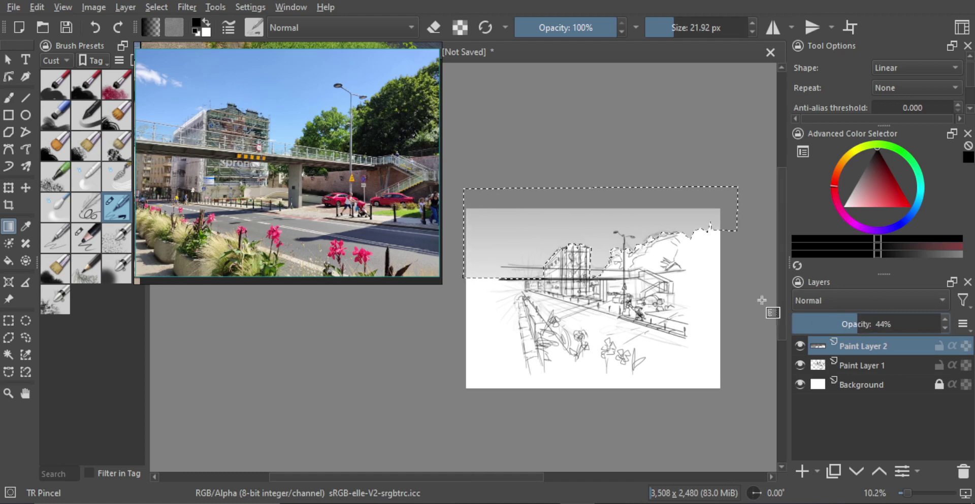
{"action": "scroll", "coordinate": [596, 290], "scroll_direction": "up", "scroll_amount": 1}
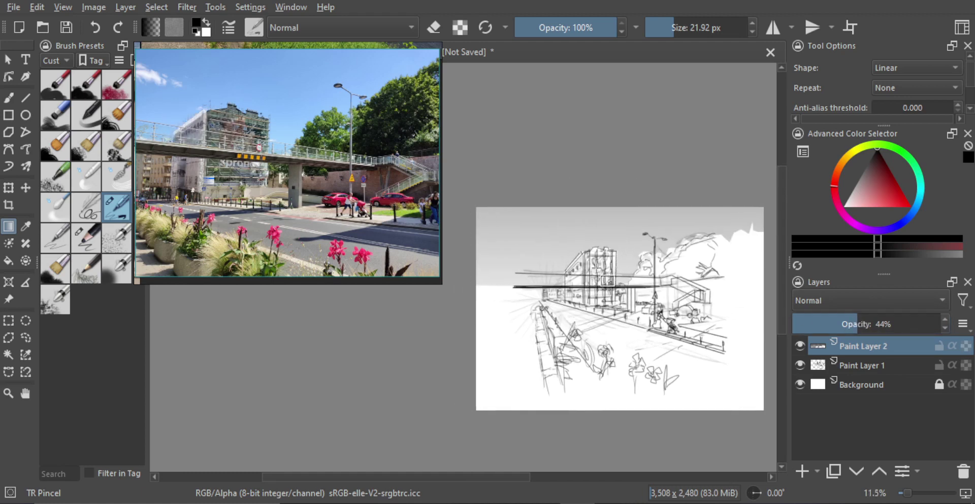
{"action": "scroll", "coordinate": [602, 279], "scroll_direction": "up", "scroll_amount": 1}
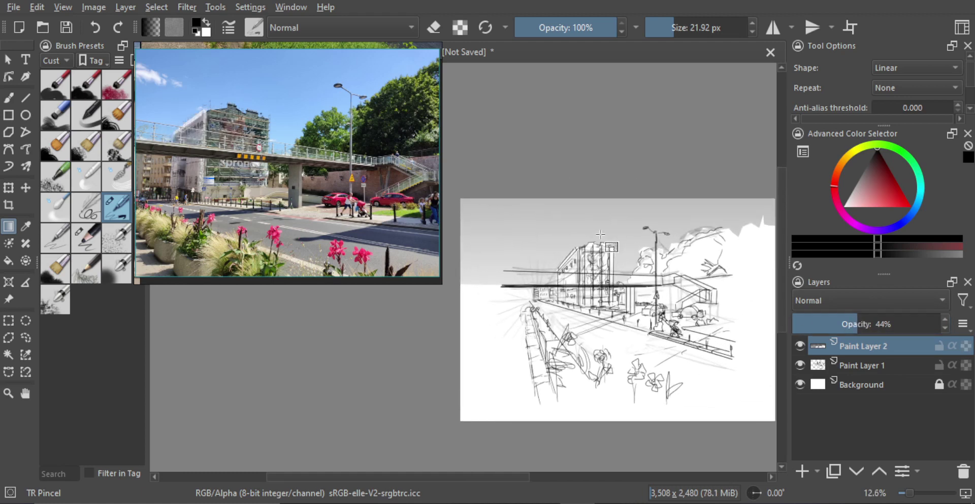
Try a second linear black gradient fading downward across the whole canvas.
{"action": "scroll", "coordinate": [601, 234], "scroll_direction": "down", "scroll_amount": 1}
{"action": "left_click_drag", "start_coordinate": [576, 130], "coordinate": [565, 297]}
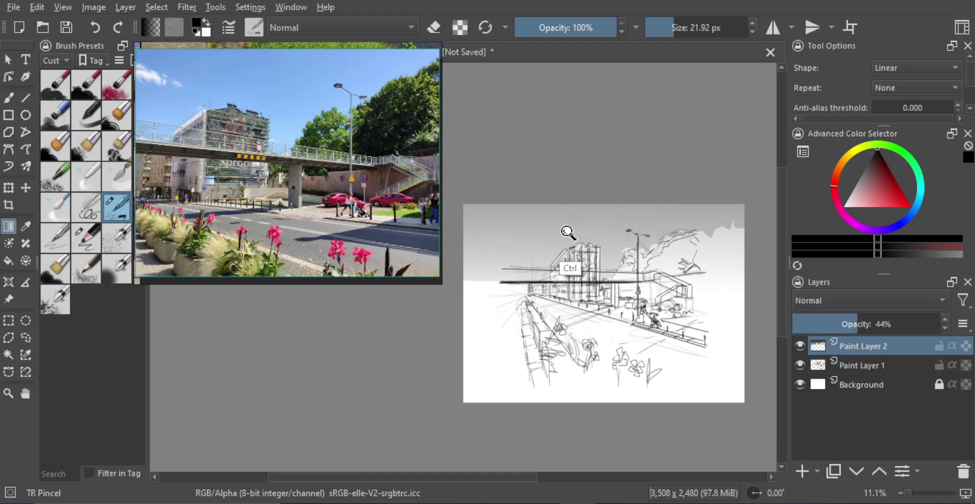
{"action": "scroll", "coordinate": [584, 227], "scroll_direction": "up", "scroll_amount": 1}
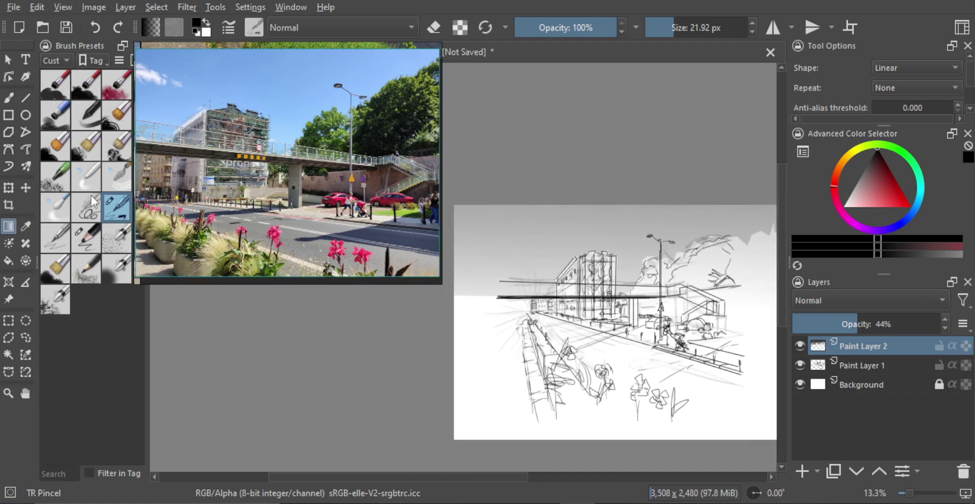
Choose the TR Flat brush with white as the paint colour and undo back to the active sky selection, before the extra gradient.
{"action": "left_click", "coordinate": [111, 127]}
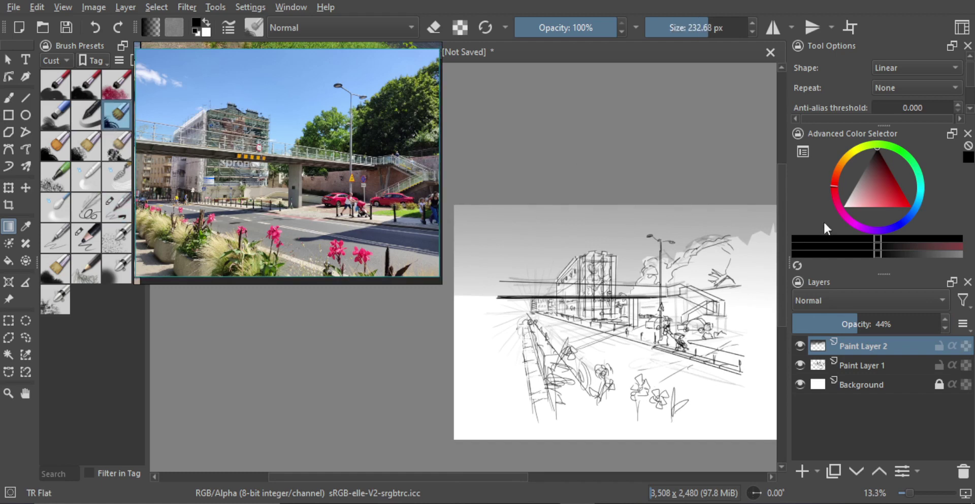
{"action": "key", "text": "x"}
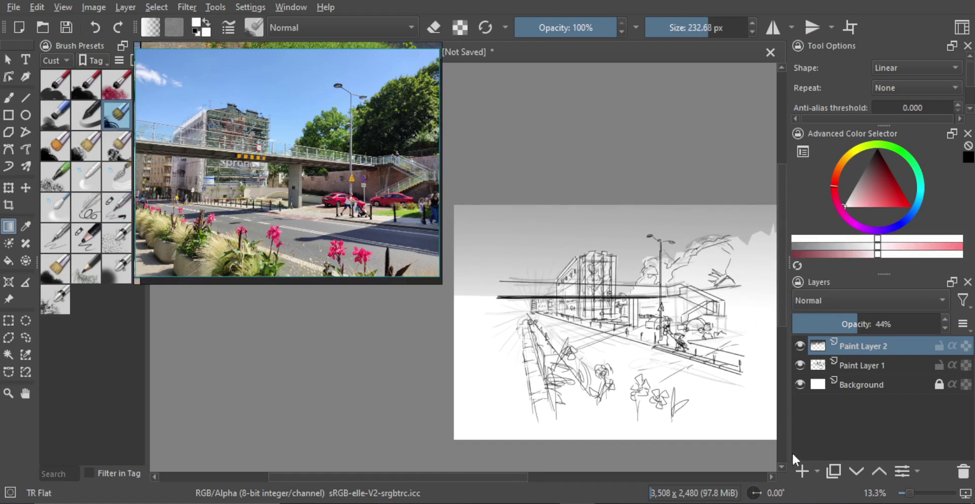
{"action": "left_click", "coordinate": [803, 471]}
{"action": "key", "text": "ctrl+z"}
{"action": "key", "text": "ctrl+z"}
{"action": "key", "text": "ctrl+z"}
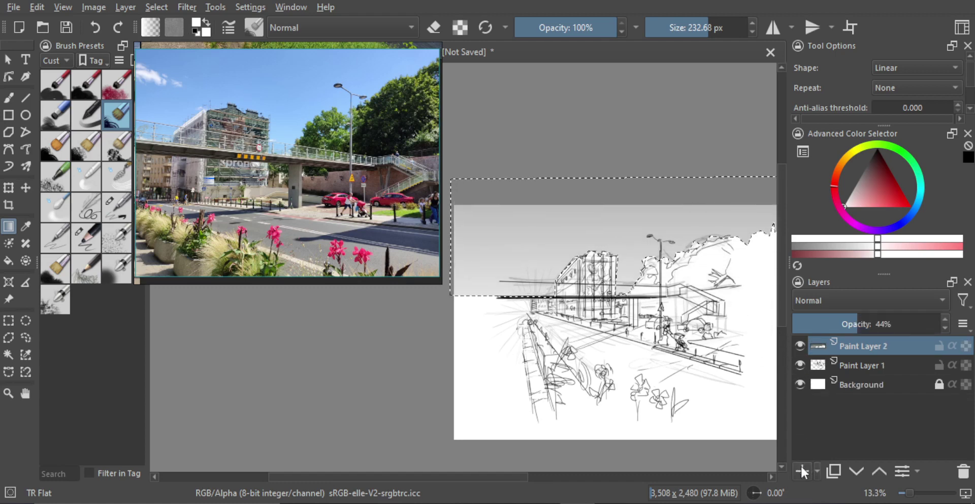
Add a new paint layer above the sky gradient and try a white cloud near the canvas's left edge with the TR Flat brush.
{"action": "left_click", "coordinate": [801, 470]}
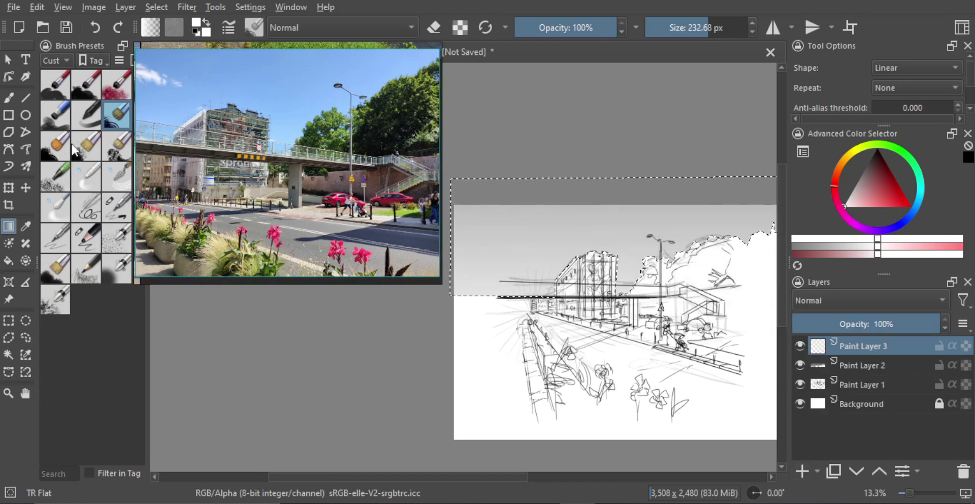
{"action": "key", "text": "b"}
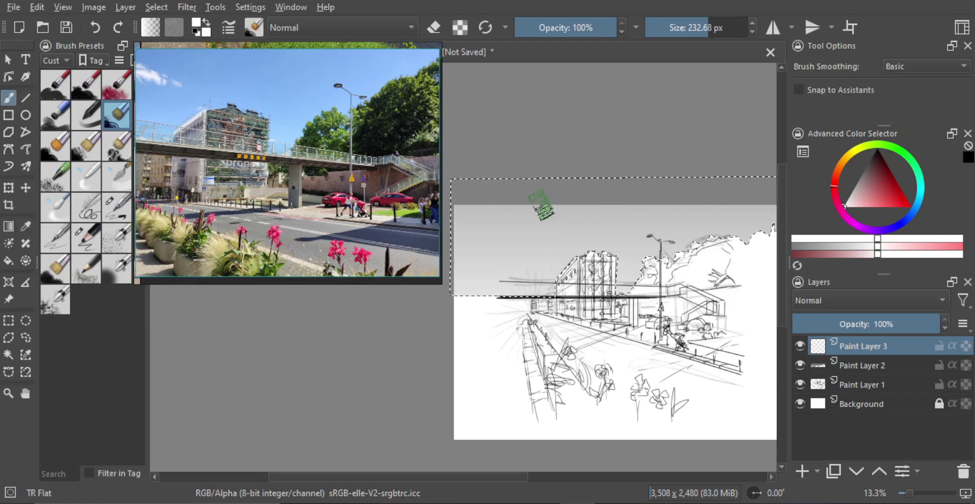
{"action": "left_click_drag", "start_coordinate": [544, 206], "coordinate": [495, 230]}
{"action": "left_click_drag", "start_coordinate": [458, 223], "coordinate": [493, 239]}
{"action": "scroll", "coordinate": [511, 230], "scroll_direction": "down", "scroll_amount": 1}
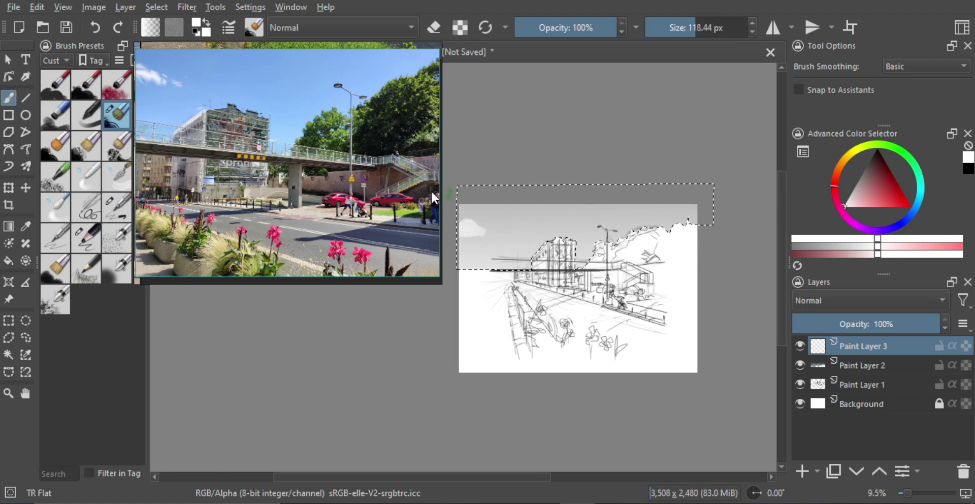
Repaint the clouds softly in white with the TR Flat Dry brush at about 240 px, and clear the sky selection.
{"action": "left_click", "coordinate": [116, 148]}
{"action": "left_click", "coordinate": [87, 146]}
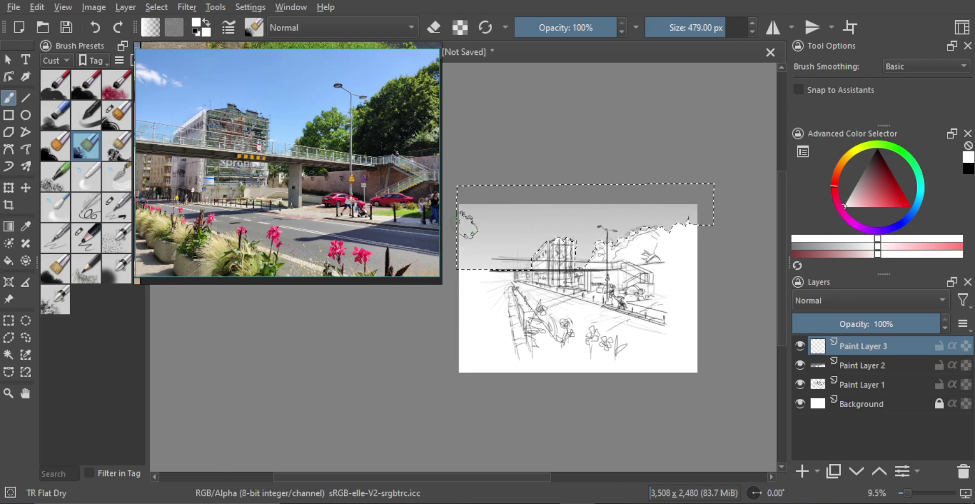
{"action": "left_click_drag", "start_coordinate": [496, 229], "coordinate": [497, 235]}
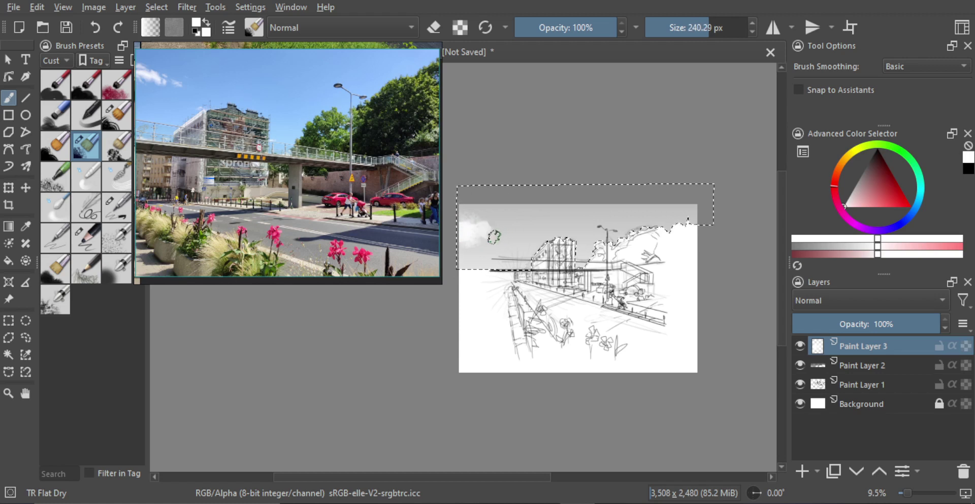
{"action": "key", "text": "e"}
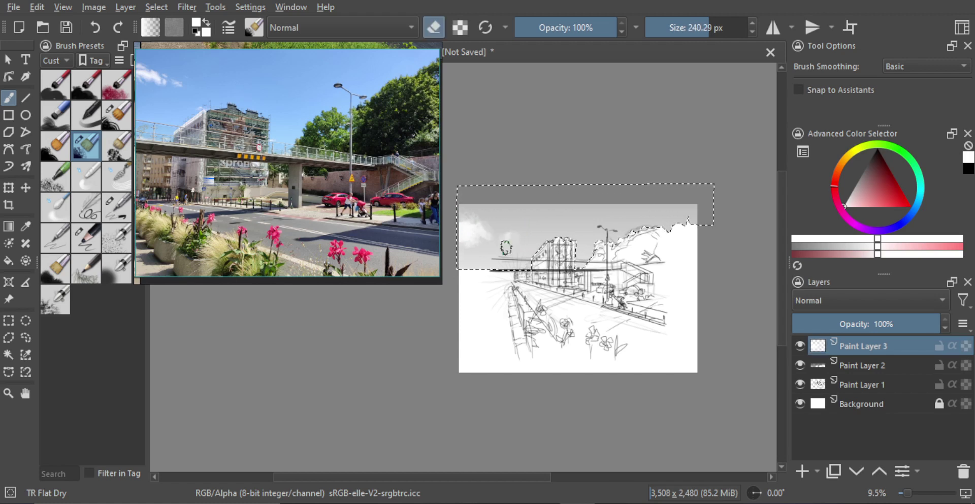
{"action": "key", "text": "e"}
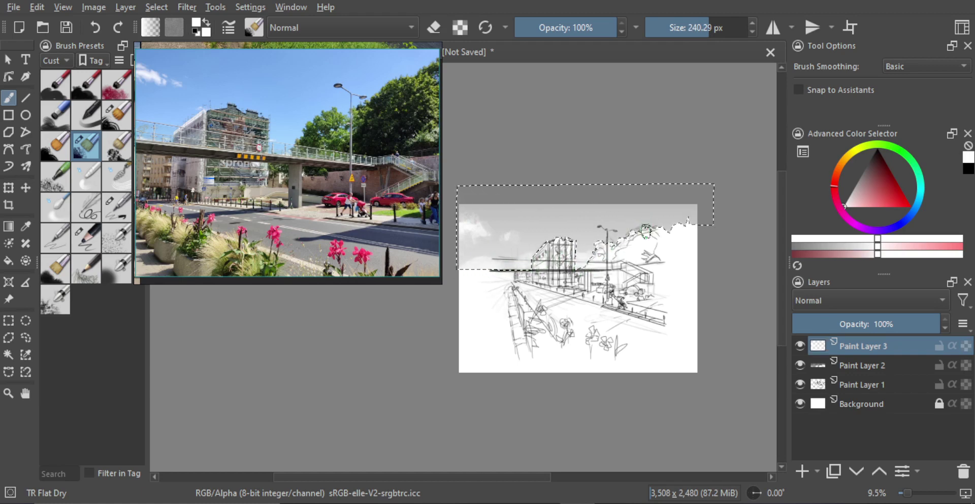
{"action": "scroll", "coordinate": [632, 251], "scroll_direction": "up", "scroll_amount": 2}
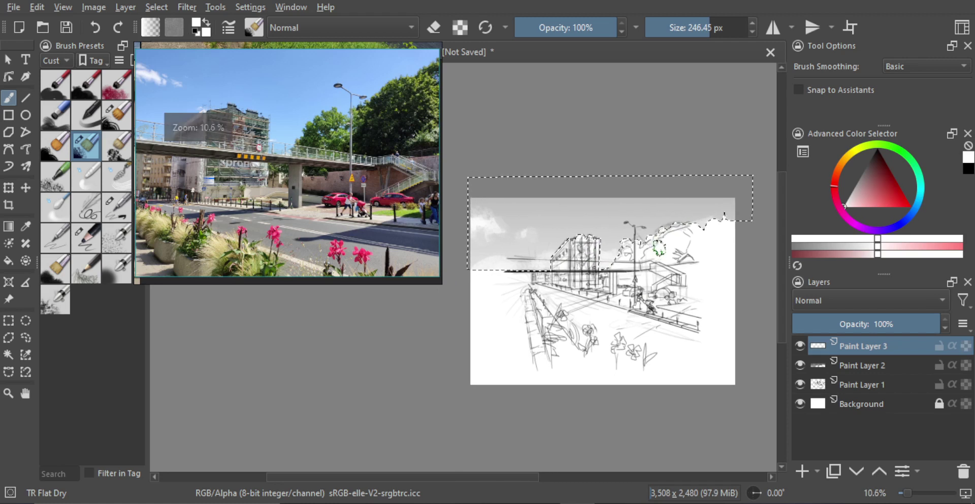
{"action": "scroll", "coordinate": [660, 287], "scroll_direction": "up", "scroll_amount": 1}
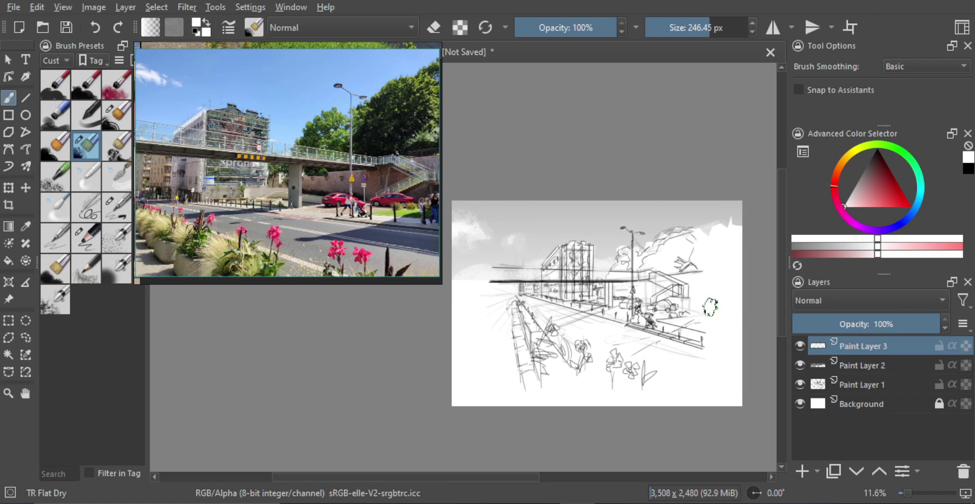
{"action": "left_click", "coordinate": [92, 120]}
{"action": "left_click", "coordinate": [8, 337]}
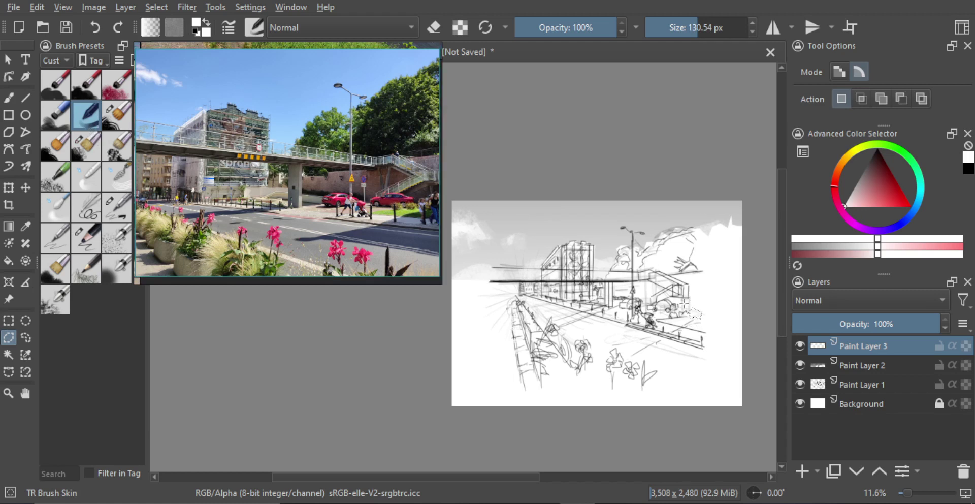
{"action": "left_click", "coordinate": [622, 356]}
{"action": "left_click", "coordinate": [691, 319]}
{"action": "left_click", "coordinate": [703, 349]}
{"action": "left_click", "coordinate": [628, 354]}
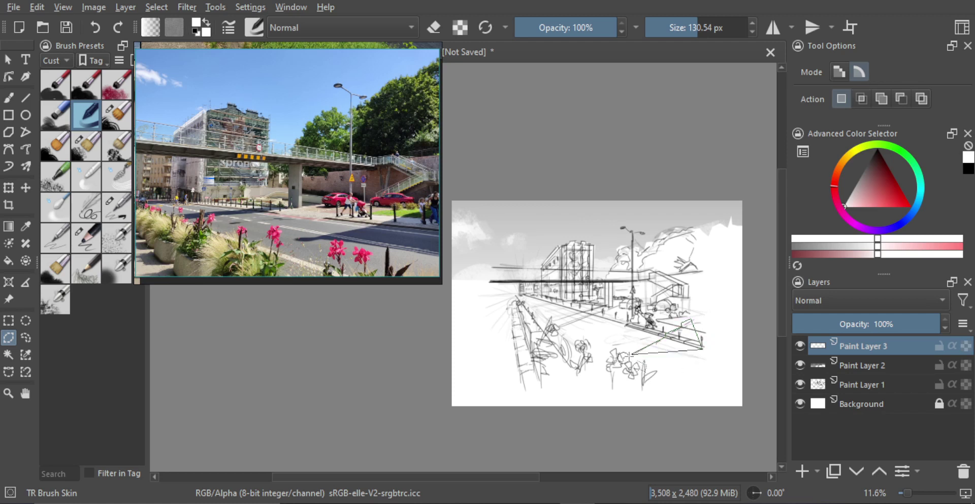
{"action": "key", "text": "Return"}
{"action": "key", "text": "ctrl+shift+a"}
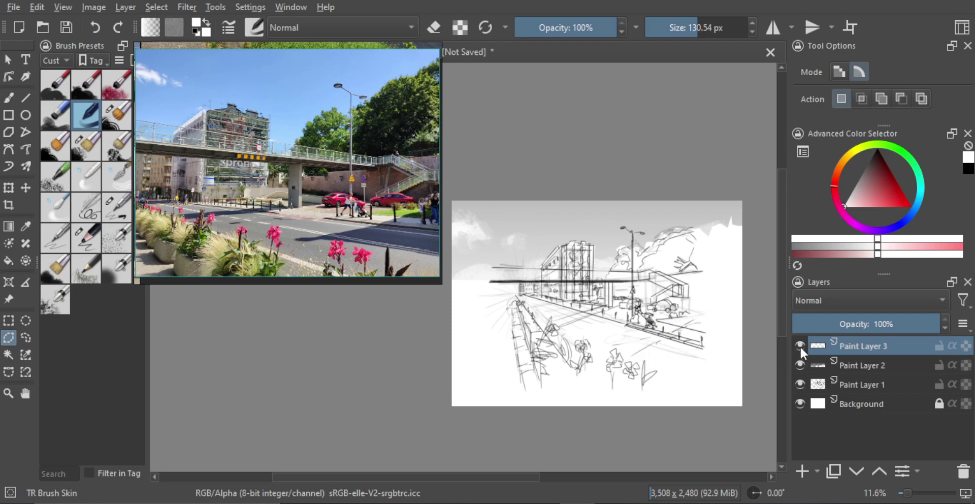
Merge the cloud layer into the sky layer and add a new paint layer directly above the line drawing.
{"action": "key", "text": "shift+Delete"}
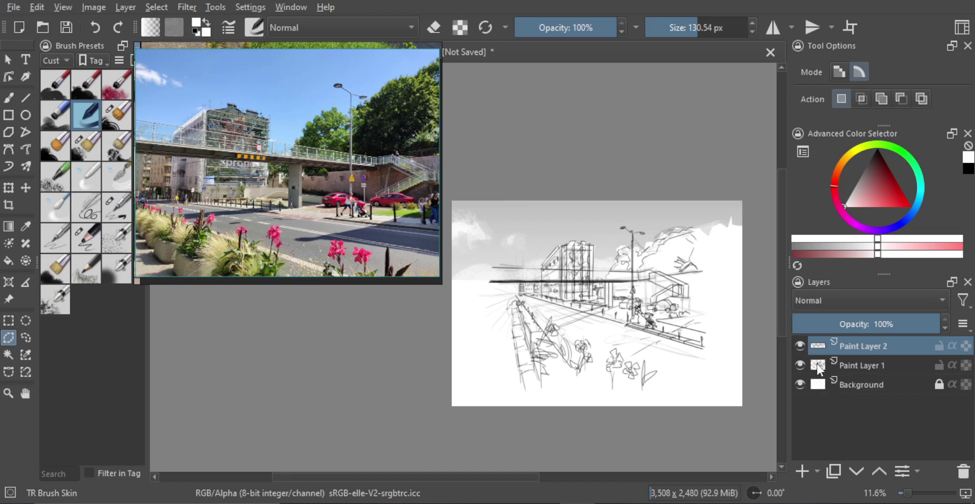
{"action": "left_click", "coordinate": [818, 366]}
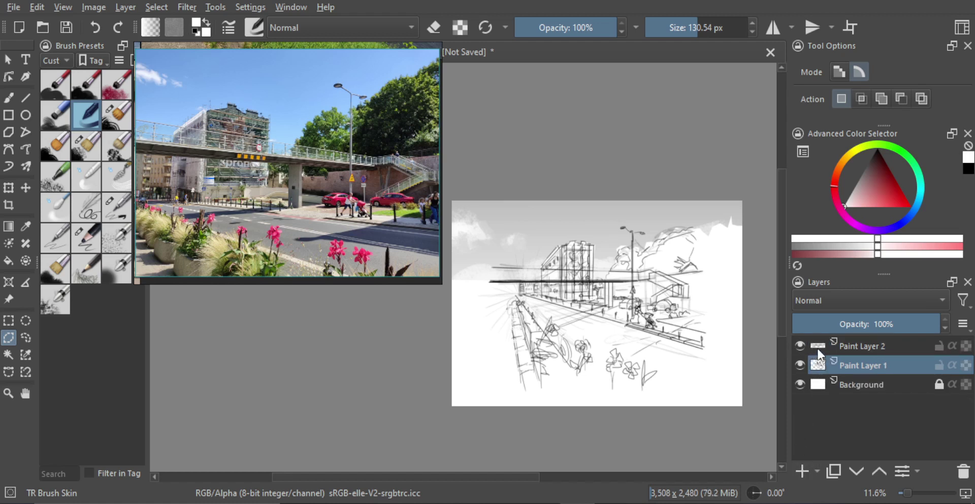
{"action": "left_click", "coordinate": [801, 471]}
Reset the paint colour to black and try a stroke over the building with the TR Brush Skin brush.
{"action": "key", "text": "b"}
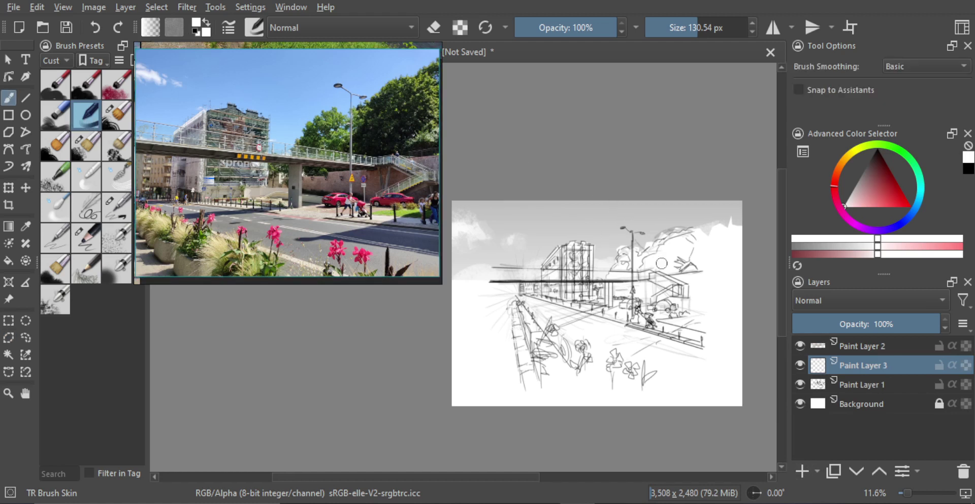
{"action": "key", "text": "d"}
{"action": "mouse_move", "coordinate": [565, 281]}
{"action": "left_mouse_down", "text": "shift"}
{"action": "mouse_move", "coordinate": [557, 290]}
{"action": "mouse_move", "coordinate": [542, 269]}
{"action": "mouse_move", "coordinate": [541, 301]}
{"action": "left_mouse_up", "text": "shift"}
{"action": "key", "text": "ctrl+z"}
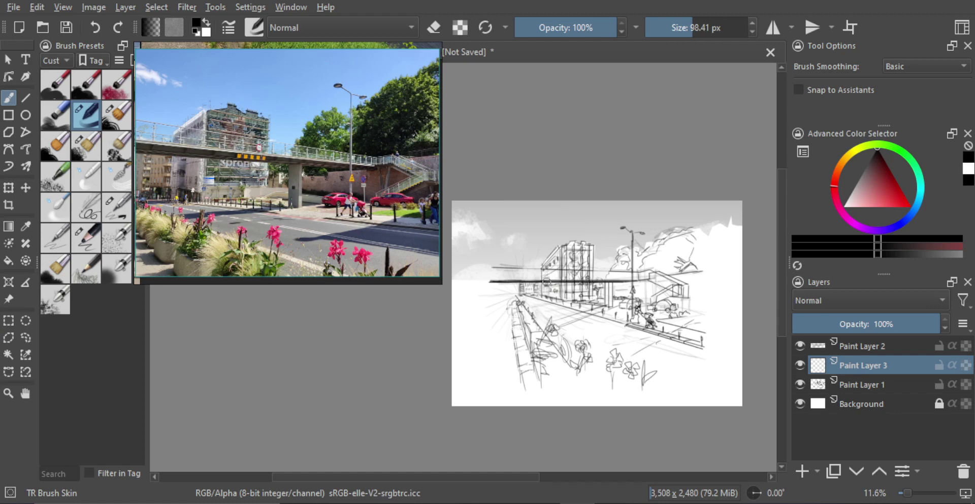
Choose the b) Basic-1 brush from the Digital presets, scribble a test over the building and undo it.
{"action": "left_click", "coordinate": [56, 60]}
{"action": "left_click", "coordinate": [57, 75]}
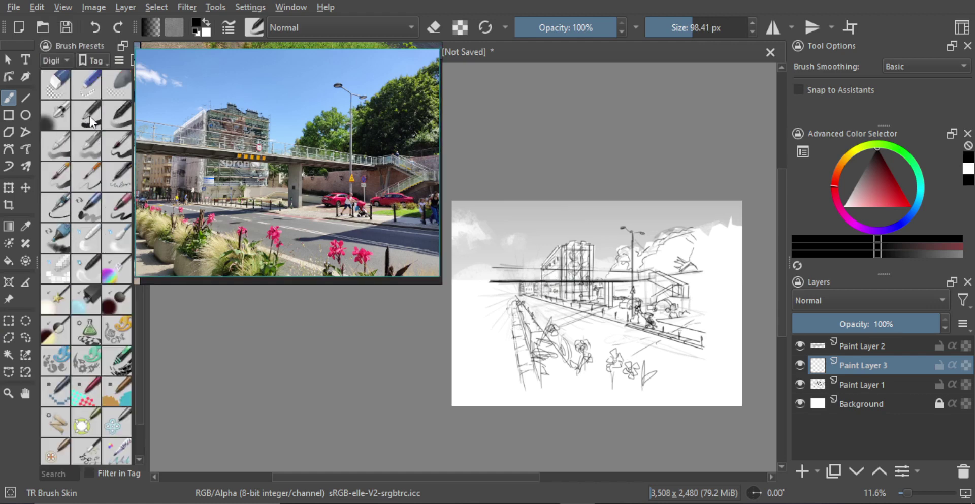
{"action": "left_click", "coordinate": [87, 115]}
{"action": "mouse_move", "coordinate": [541, 247]}
{"action": "left_mouse_down"}
{"action": "mouse_move", "coordinate": [580, 234]}
{"action": "mouse_move", "coordinate": [528, 228]}
{"action": "mouse_move", "coordinate": [542, 267]}
{"action": "mouse_move", "coordinate": [534, 310]}
{"action": "mouse_move", "coordinate": [571, 278]}
{"action": "left_mouse_up"}
{"action": "key", "text": "ctrl+z"}
{"action": "left_click", "coordinate": [697, 28]}
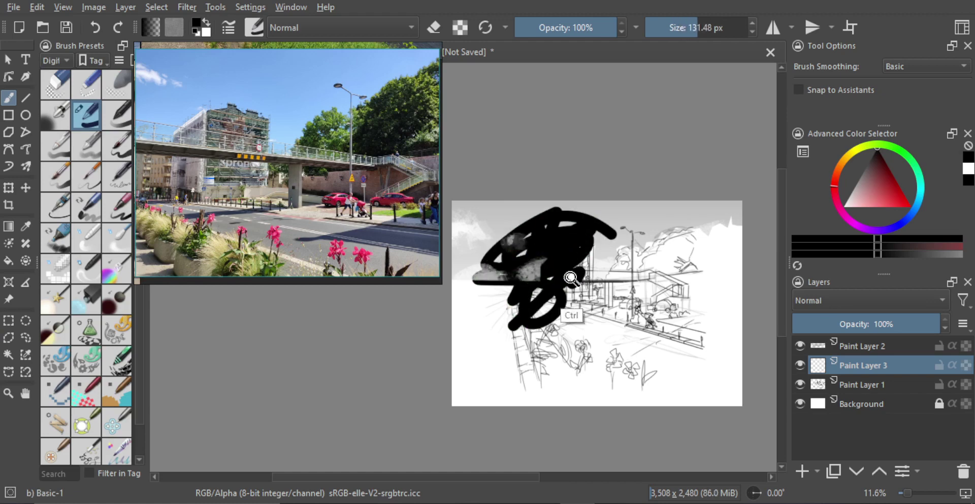
{"action": "key", "text": "ctrl+z"}
Reduce the brush size to 108.64 px and set the new shading layer's opacity to 46%.
{"action": "key", "text": "bracketleft"}
{"action": "key", "text": "bracketleft"}
{"action": "left_click_drag", "start_coordinate": [895, 328], "coordinate": [860, 327]}
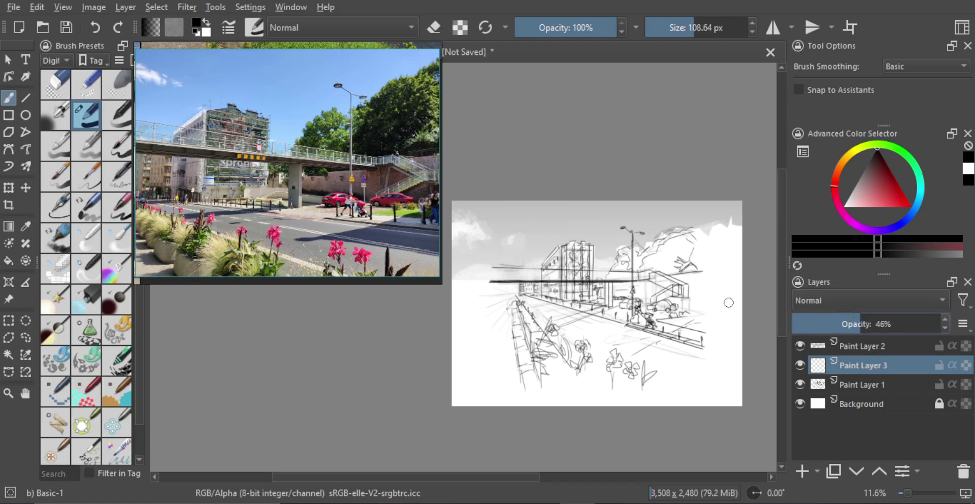
Shade the building's side wall, the area under the footbridge, its pillar and its road shadow, reducing the brush to 67.85 px.
{"action": "key", "text": "bracketleft"}
{"action": "mouse_move", "coordinate": [547, 299]}
{"action": "left_mouse_down"}
{"action": "mouse_move", "coordinate": [556, 266]}
{"action": "mouse_move", "coordinate": [554, 300]}
{"action": "mouse_move", "coordinate": [556, 282]}
{"action": "mouse_move", "coordinate": [533, 270]}
{"action": "mouse_move", "coordinate": [526, 288]}
{"action": "mouse_move", "coordinate": [536, 294]}
{"action": "mouse_move", "coordinate": [535, 284]}
{"action": "mouse_move", "coordinate": [535, 296]}
{"action": "mouse_move", "coordinate": [545, 283]}
{"action": "mouse_move", "coordinate": [516, 306]}
{"action": "left_mouse_up"}
{"action": "key", "text": "ctrl+z"}
{"action": "left_click_drag", "start_coordinate": [521, 337], "coordinate": [603, 306]}
{"action": "key", "text": "ctrl+z"}
{"action": "key", "text": "bracketleft"}
{"action": "key", "text": "bracketleft"}
{"action": "key", "text": "bracketleft"}
{"action": "key", "text": "bracketleft"}
{"action": "key", "text": "bracketleft"}
{"action": "key", "text": "bracketleft"}
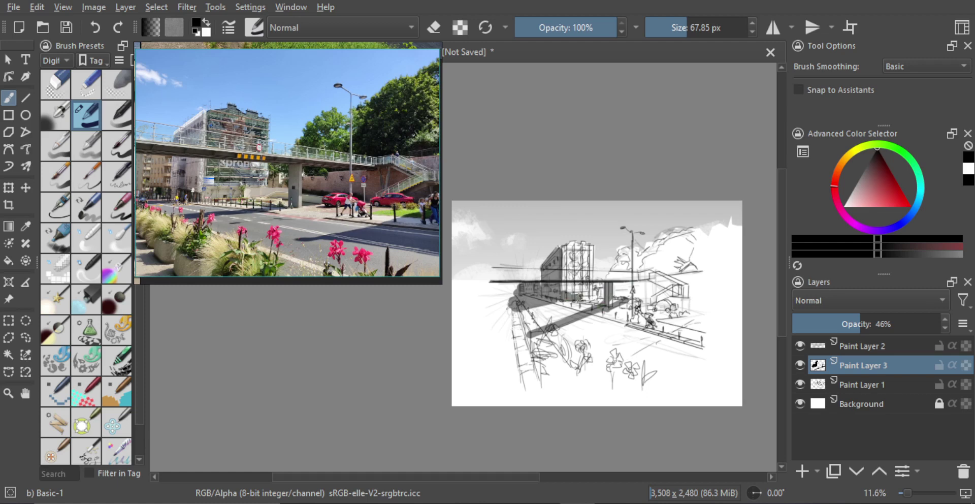
Shade the row of round planters along the road and the plants beside them down to the foreground.
{"action": "left_click_drag", "start_coordinate": [516, 317], "coordinate": [525, 319]}
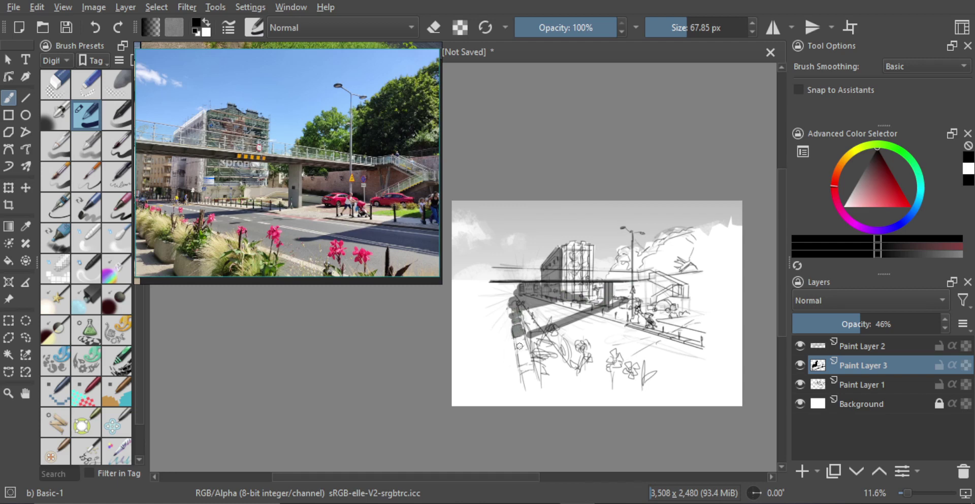
{"action": "left_click_drag", "start_coordinate": [519, 346], "coordinate": [528, 380]}
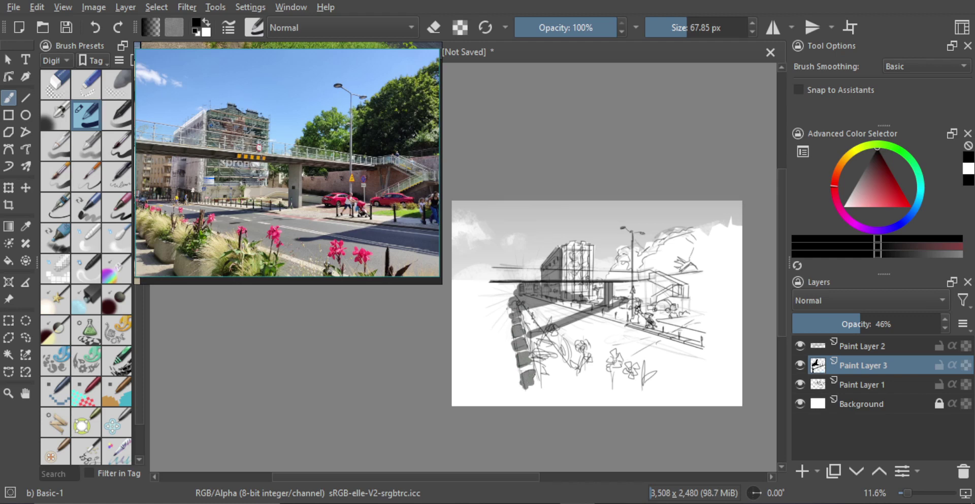
{"action": "mouse_move", "coordinate": [536, 349]}
{"action": "left_mouse_down"}
{"action": "mouse_move", "coordinate": [537, 387]}
{"action": "mouse_move", "coordinate": [523, 310]}
{"action": "left_mouse_up"}
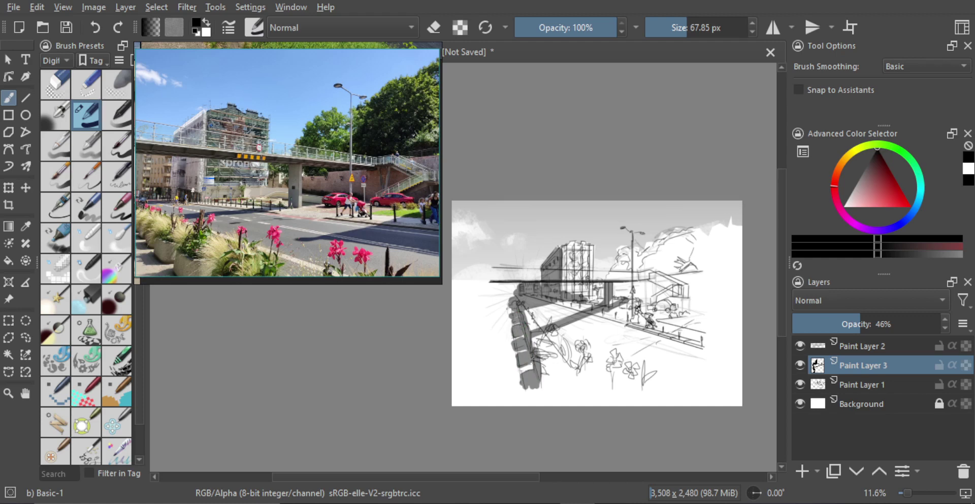
{"action": "mouse_move", "coordinate": [567, 355]}
{"action": "left_mouse_down"}
{"action": "mouse_move", "coordinate": [554, 343]}
{"action": "mouse_move", "coordinate": [539, 352]}
{"action": "mouse_move", "coordinate": [559, 390]}
{"action": "left_mouse_up"}
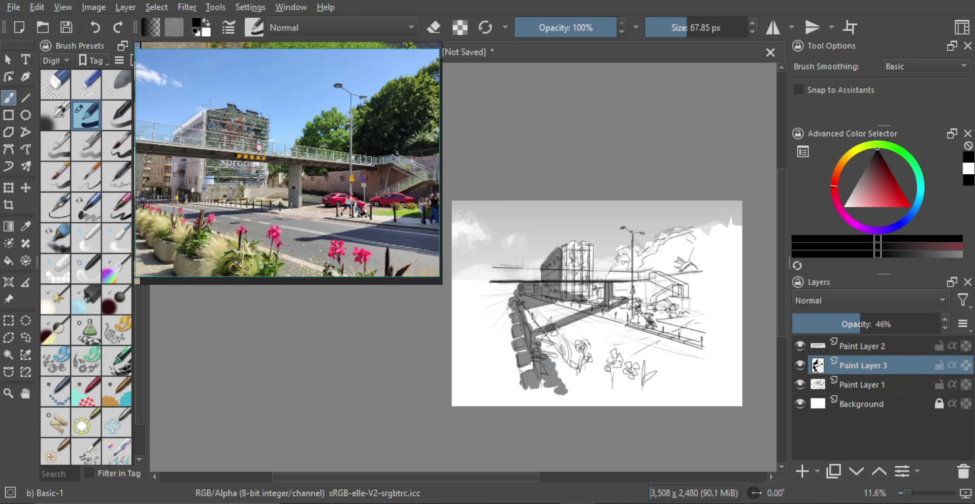
{"action": "mouse_move", "coordinate": [579, 369]}
{"action": "left_mouse_down"}
{"action": "mouse_move", "coordinate": [582, 359]}
{"action": "mouse_move", "coordinate": [645, 378]}
{"action": "left_mouse_up"}
{"action": "key", "text": "ctrl+z"}
{"action": "key", "text": "ctrl+z"}
Outline and fill a dark wedge-shaped shadow from the foreground flowers toward the right edge, and shade the parked cars behind the road.
{"action": "mouse_move", "coordinate": [656, 342]}
{"action": "left_mouse_down"}
{"action": "mouse_move", "coordinate": [635, 358]}
{"action": "mouse_move", "coordinate": [698, 378]}
{"action": "mouse_move", "coordinate": [699, 392]}
{"action": "mouse_move", "coordinate": [655, 361]}
{"action": "mouse_move", "coordinate": [713, 396]}
{"action": "left_mouse_up"}
{"action": "key", "text": "ctrl+z"}
{"action": "key", "text": "ctrl+z"}
{"action": "key", "text": "ctrl+z"}
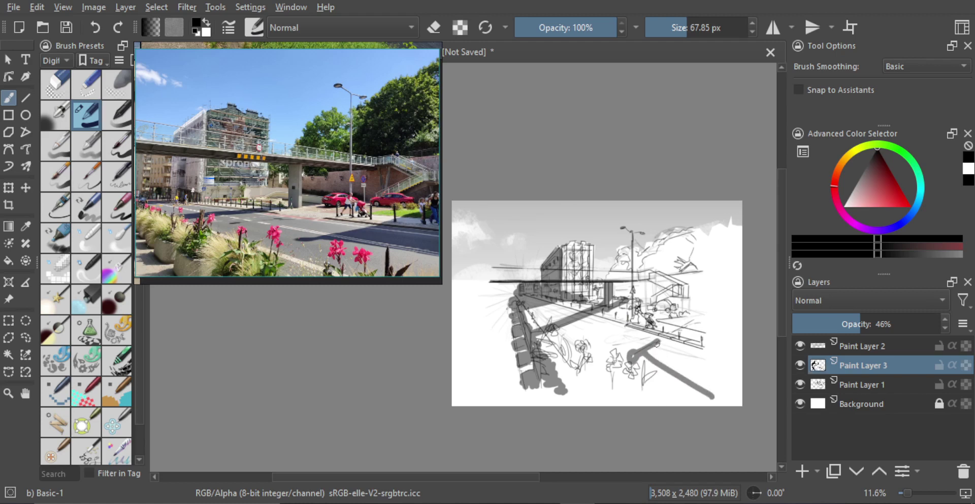
{"action": "left_click_drag", "start_coordinate": [659, 342], "coordinate": [714, 316]}
{"action": "mouse_move", "coordinate": [657, 349]}
{"action": "left_mouse_down"}
{"action": "mouse_move", "coordinate": [703, 335]}
{"action": "mouse_move", "coordinate": [666, 371]}
{"action": "mouse_move", "coordinate": [696, 357]}
{"action": "mouse_move", "coordinate": [714, 380]}
{"action": "mouse_move", "coordinate": [697, 375]}
{"action": "left_mouse_up"}
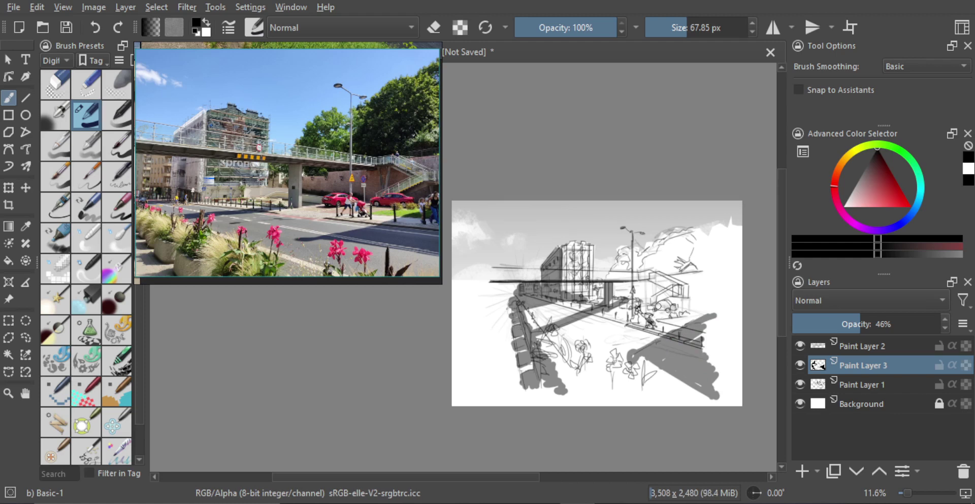
{"action": "mouse_move", "coordinate": [661, 305]}
{"action": "left_mouse_down"}
{"action": "mouse_move", "coordinate": [670, 307]}
{"action": "mouse_move", "coordinate": [634, 313]}
{"action": "left_mouse_up"}
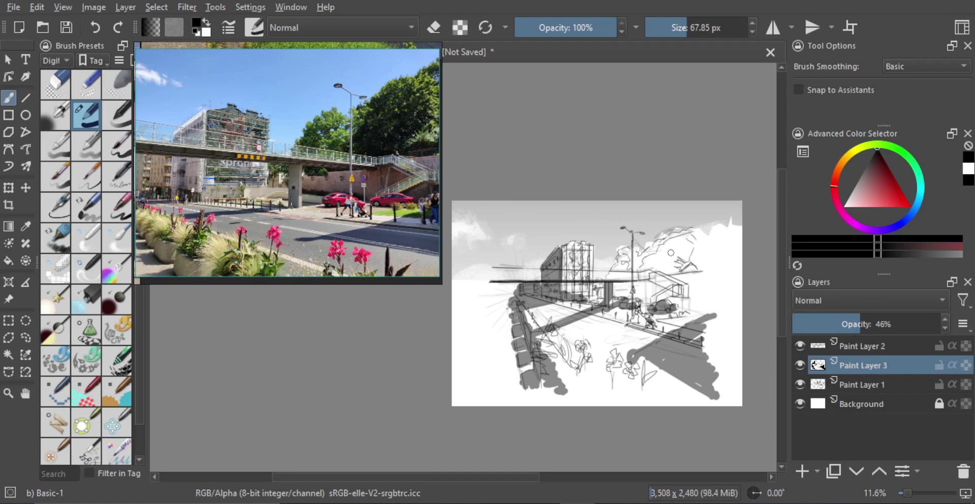
Shade the tree crowns, the wall and stairs behind the parked cars, and the hillside down along the canvas's right edge.
{"action": "mouse_move", "coordinate": [629, 265]}
{"action": "left_mouse_down"}
{"action": "mouse_move", "coordinate": [619, 270]}
{"action": "mouse_move", "coordinate": [627, 258]}
{"action": "mouse_move", "coordinate": [650, 267]}
{"action": "mouse_move", "coordinate": [683, 243]}
{"action": "mouse_move", "coordinate": [686, 254]}
{"action": "mouse_move", "coordinate": [670, 255]}
{"action": "mouse_move", "coordinate": [685, 272]}
{"action": "left_mouse_up"}
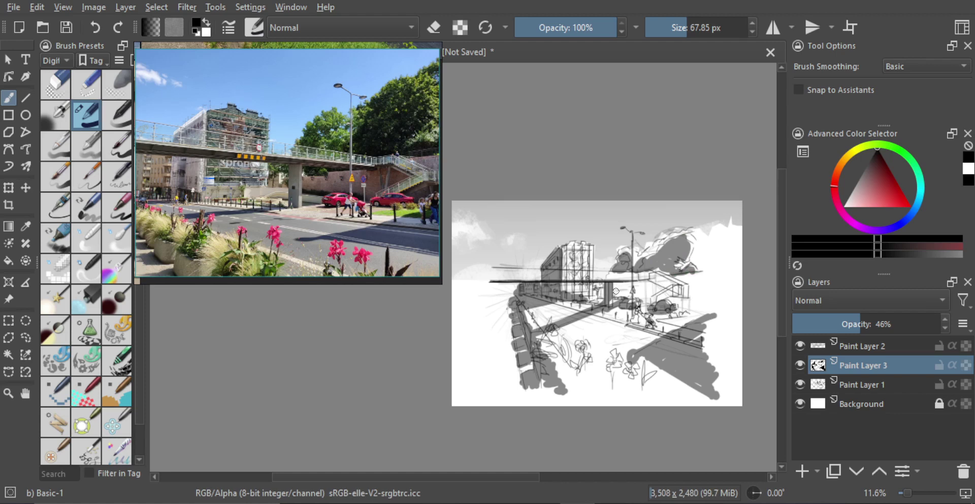
{"action": "mouse_move", "coordinate": [616, 290]}
{"action": "left_mouse_down"}
{"action": "mouse_move", "coordinate": [636, 303]}
{"action": "mouse_move", "coordinate": [650, 278]}
{"action": "mouse_move", "coordinate": [652, 303]}
{"action": "mouse_move", "coordinate": [684, 307]}
{"action": "left_mouse_up"}
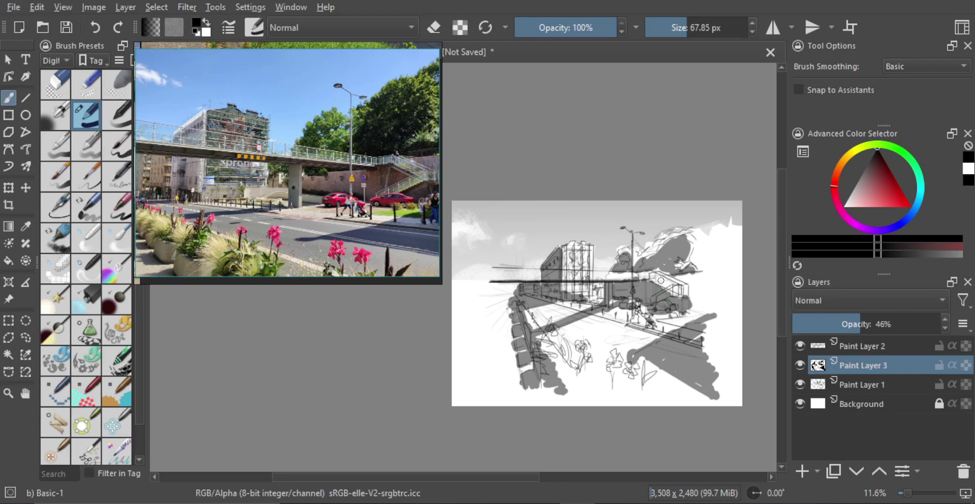
{"action": "mouse_move", "coordinate": [661, 290]}
{"action": "left_mouse_down"}
{"action": "mouse_move", "coordinate": [698, 273]}
{"action": "mouse_move", "coordinate": [705, 288]}
{"action": "mouse_move", "coordinate": [683, 297]}
{"action": "mouse_move", "coordinate": [704, 298]}
{"action": "mouse_move", "coordinate": [703, 280]}
{"action": "mouse_move", "coordinate": [712, 310]}
{"action": "left_mouse_up"}
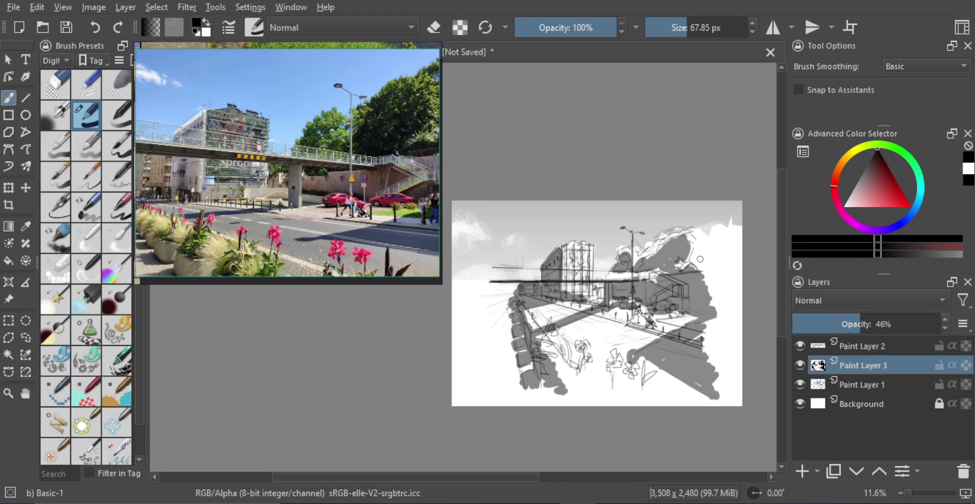
{"action": "left_click_drag", "start_coordinate": [700, 259], "coordinate": [691, 262]}
{"action": "mouse_move", "coordinate": [698, 229]}
{"action": "left_mouse_down"}
{"action": "mouse_move", "coordinate": [708, 248]}
{"action": "mouse_move", "coordinate": [725, 234]}
{"action": "mouse_move", "coordinate": [701, 249]}
{"action": "mouse_move", "coordinate": [716, 253]}
{"action": "mouse_move", "coordinate": [705, 259]}
{"action": "mouse_move", "coordinate": [730, 243]}
{"action": "mouse_move", "coordinate": [711, 268]}
{"action": "mouse_move", "coordinate": [738, 256]}
{"action": "mouse_move", "coordinate": [702, 298]}
{"action": "mouse_move", "coordinate": [744, 266]}
{"action": "mouse_move", "coordinate": [687, 355]}
{"action": "mouse_move", "coordinate": [743, 297]}
{"action": "mouse_move", "coordinate": [710, 354]}
{"action": "mouse_move", "coordinate": [743, 314]}
{"action": "mouse_move", "coordinate": [710, 395]}
{"action": "mouse_move", "coordinate": [736, 355]}
{"action": "mouse_move", "coordinate": [726, 384]}
{"action": "mouse_move", "coordinate": [742, 296]}
{"action": "left_mouse_up"}
{"action": "key", "text": "ctrl+z"}
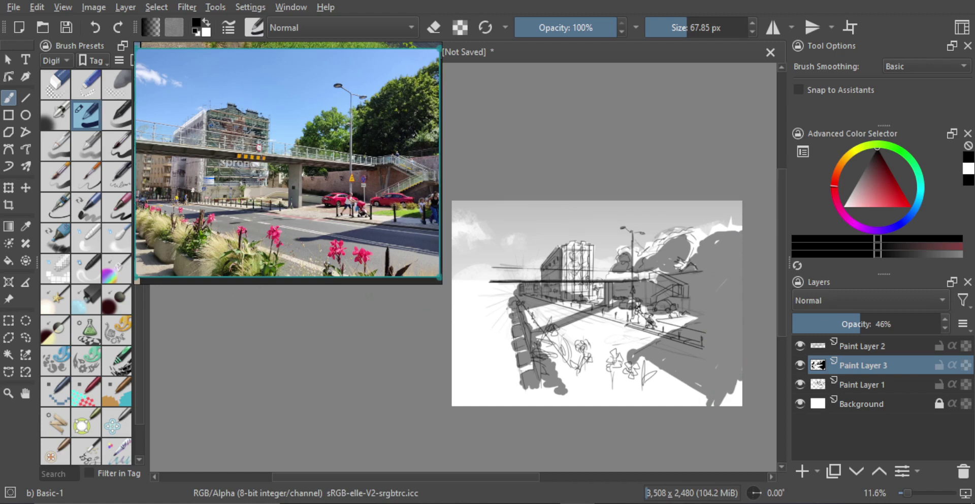
Erase a light rectangular block from the shading at the canvas's right edge and trim the foreground shadow's lower edge straight.
{"action": "key", "text": "e"}
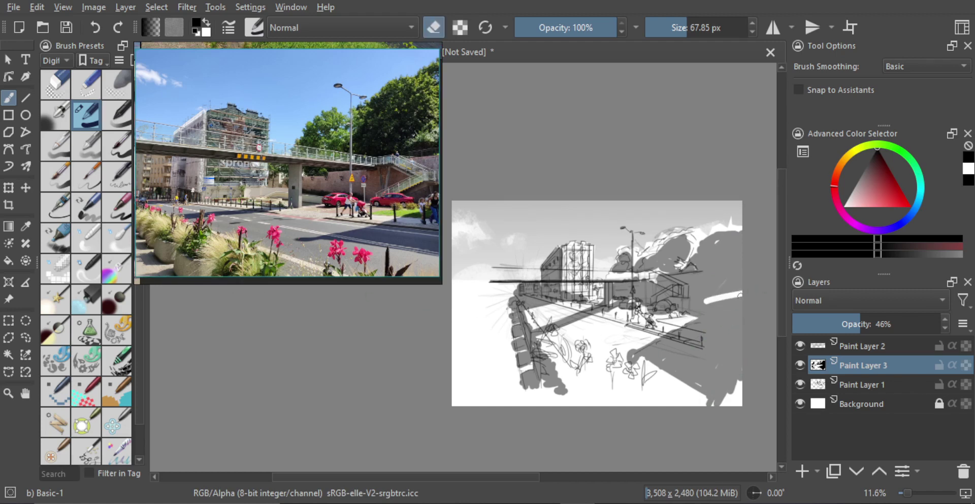
{"action": "mouse_move", "coordinate": [715, 312]}
{"action": "left_mouse_down"}
{"action": "mouse_move", "coordinate": [750, 249]}
{"action": "mouse_move", "coordinate": [719, 269]}
{"action": "mouse_move", "coordinate": [742, 264]}
{"action": "left_mouse_up"}
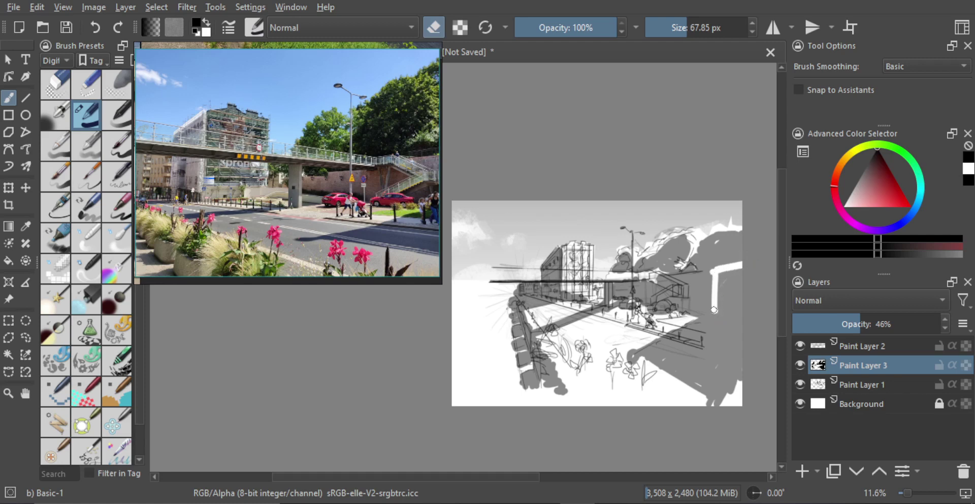
{"action": "left_click_drag", "start_coordinate": [714, 309], "coordinate": [742, 311]}
{"action": "mouse_move", "coordinate": [711, 352]}
{"action": "left_mouse_down"}
{"action": "mouse_move", "coordinate": [730, 362]}
{"action": "mouse_move", "coordinate": [693, 395]}
{"action": "mouse_move", "coordinate": [706, 370]}
{"action": "mouse_move", "coordinate": [680, 400]}
{"action": "mouse_move", "coordinate": [723, 371]}
{"action": "mouse_move", "coordinate": [711, 404]}
{"action": "mouse_move", "coordinate": [736, 380]}
{"action": "mouse_move", "coordinate": [730, 400]}
{"action": "mouse_move", "coordinate": [740, 369]}
{"action": "left_mouse_up"}
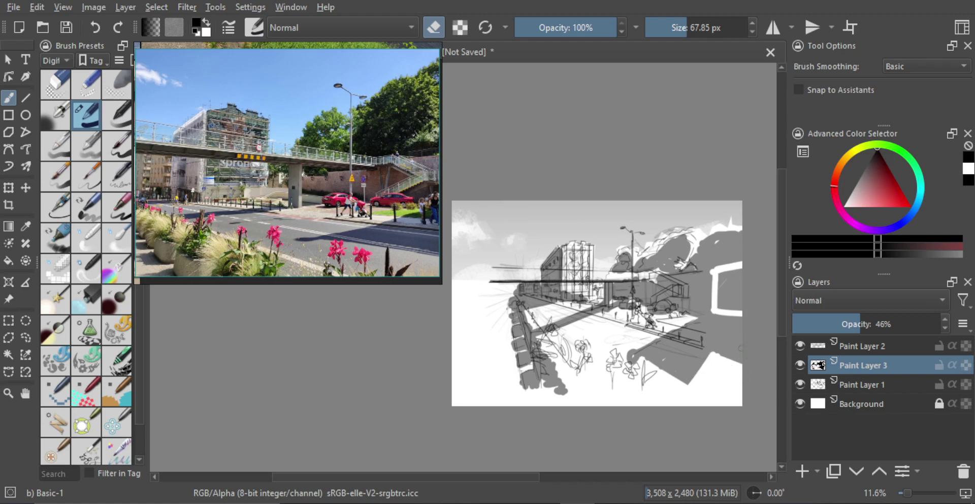
{"action": "mouse_move", "coordinate": [720, 277]}
{"action": "left_mouse_down"}
{"action": "mouse_move", "coordinate": [721, 305]}
{"action": "mouse_move", "coordinate": [741, 275]}
{"action": "mouse_move", "coordinate": [732, 299]}
{"action": "mouse_move", "coordinate": [741, 304]}
{"action": "mouse_move", "coordinate": [728, 310]}
{"action": "left_mouse_up"}
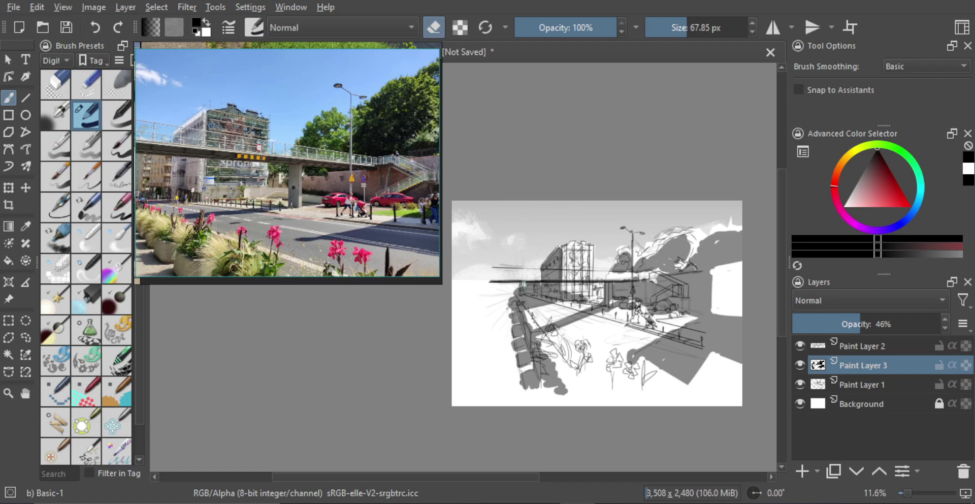
{"action": "key", "text": "e"}
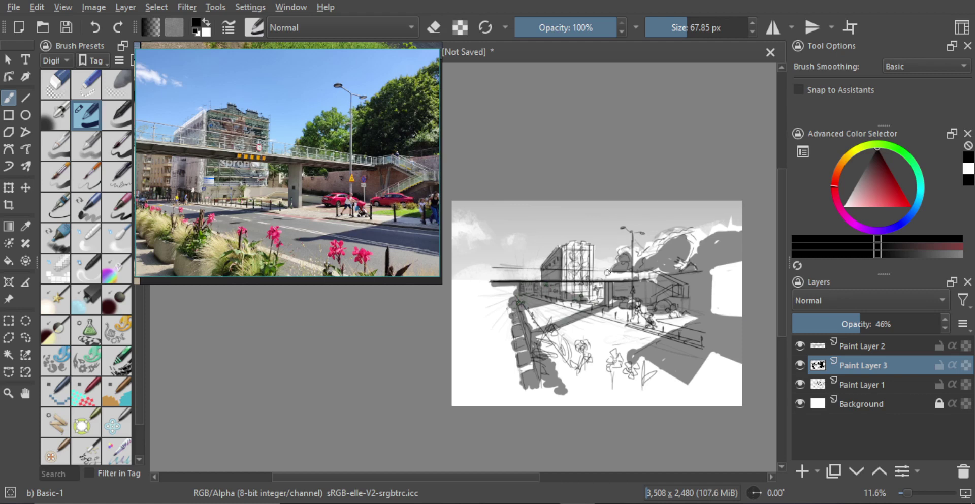
Lower Paint Layer 3's opacity, add a new paint layer above it and set the new layer's opacity to 52%.
{"action": "left_click_drag", "start_coordinate": [607, 333], "coordinate": [628, 335]}
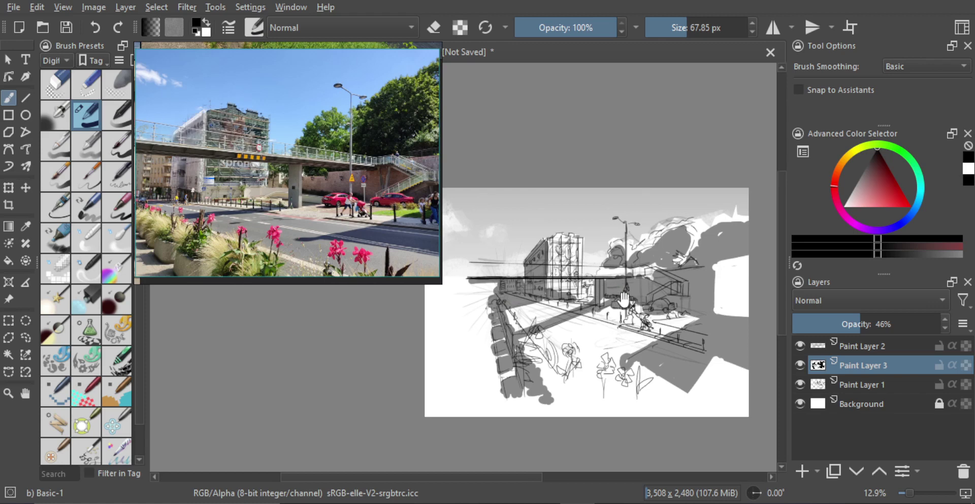
{"action": "left_click_drag", "start_coordinate": [623, 300], "coordinate": [630, 306]}
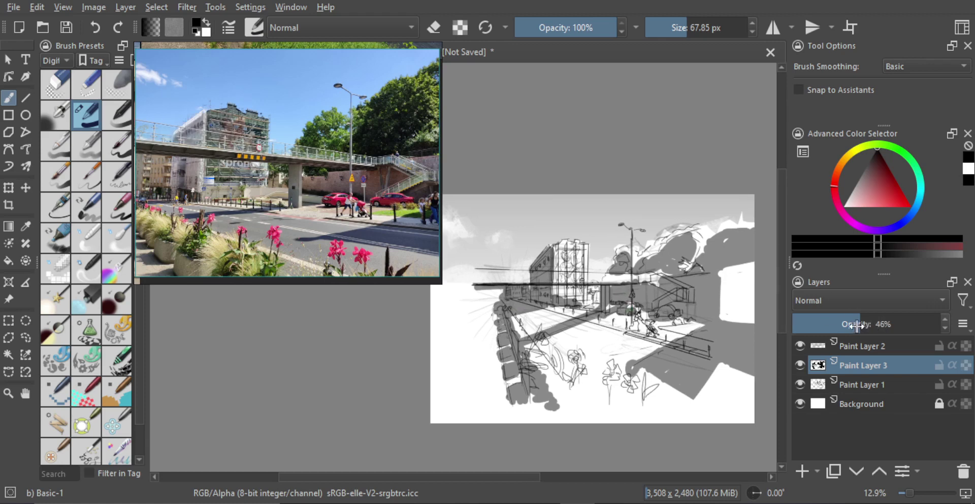
{"action": "left_click_drag", "start_coordinate": [857, 326], "coordinate": [838, 325]}
{"action": "left_click", "coordinate": [802, 471]}
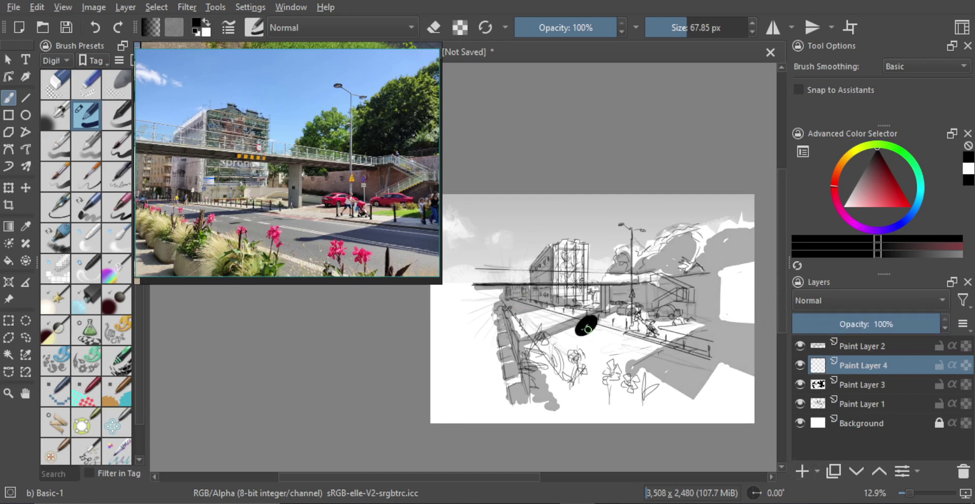
{"action": "left_click", "coordinate": [871, 323]}
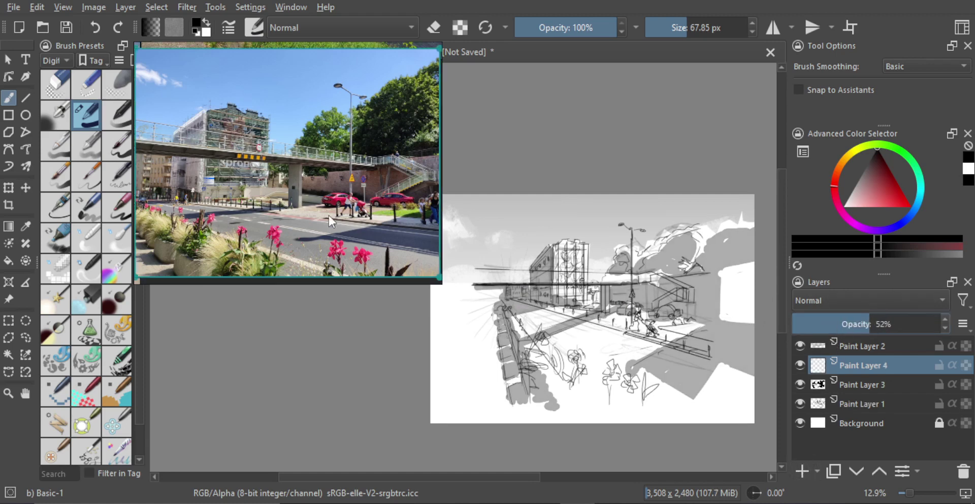
Reduce the brush to 57.58 px and paint darker shading on the parked car by the footbridge and along the tree crowns.
{"action": "scroll", "coordinate": [352, 223], "scroll_direction": "down", "scroll_amount": 2}
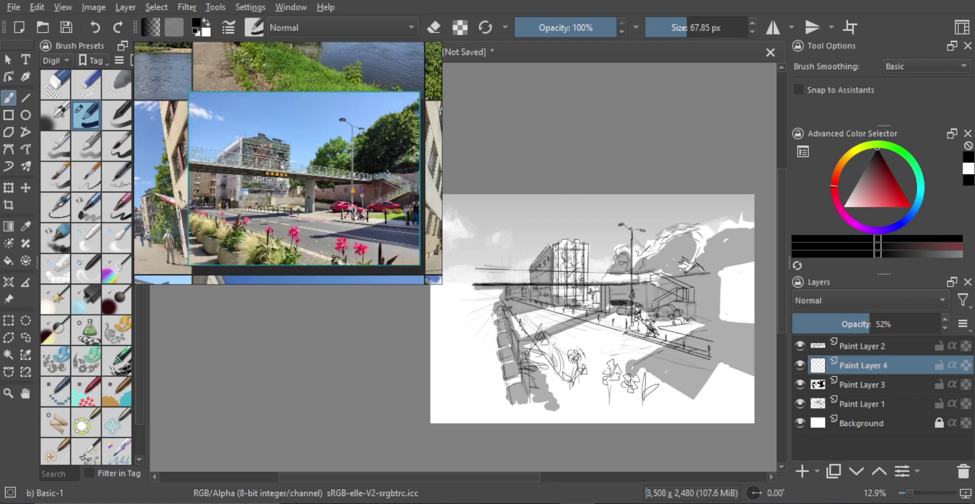
{"action": "key", "text": "bracketleft"}
{"action": "left_click_drag", "start_coordinate": [610, 303], "coordinate": [636, 302]}
{"action": "mouse_move", "coordinate": [620, 268]}
{"action": "left_mouse_down"}
{"action": "mouse_move", "coordinate": [630, 256]}
{"action": "mouse_move", "coordinate": [652, 263]}
{"action": "mouse_move", "coordinate": [648, 254]}
{"action": "mouse_move", "coordinate": [684, 235]}
{"action": "mouse_move", "coordinate": [698, 257]}
{"action": "mouse_move", "coordinate": [686, 269]}
{"action": "mouse_move", "coordinate": [678, 256]}
{"action": "mouse_move", "coordinate": [749, 231]}
{"action": "left_mouse_up"}
{"action": "key", "text": "ctrl+z"}
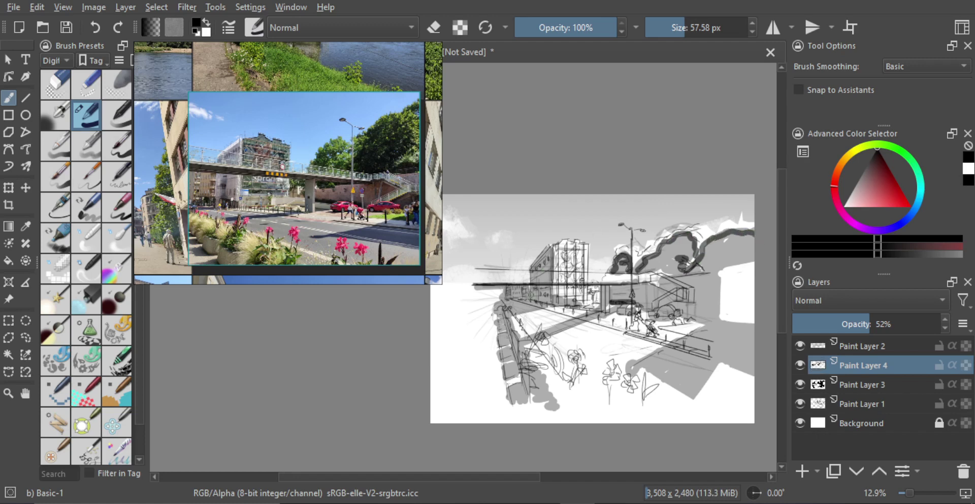
Paint darker shading on the plants beside the planters and on the foreground flowers and leaves.
{"action": "mouse_move", "coordinate": [523, 357]}
{"action": "left_mouse_down"}
{"action": "mouse_move", "coordinate": [554, 376]}
{"action": "mouse_move", "coordinate": [543, 387]}
{"action": "mouse_move", "coordinate": [556, 409]}
{"action": "left_mouse_up"}
{"action": "left_click_drag", "start_coordinate": [505, 309], "coordinate": [519, 355]}
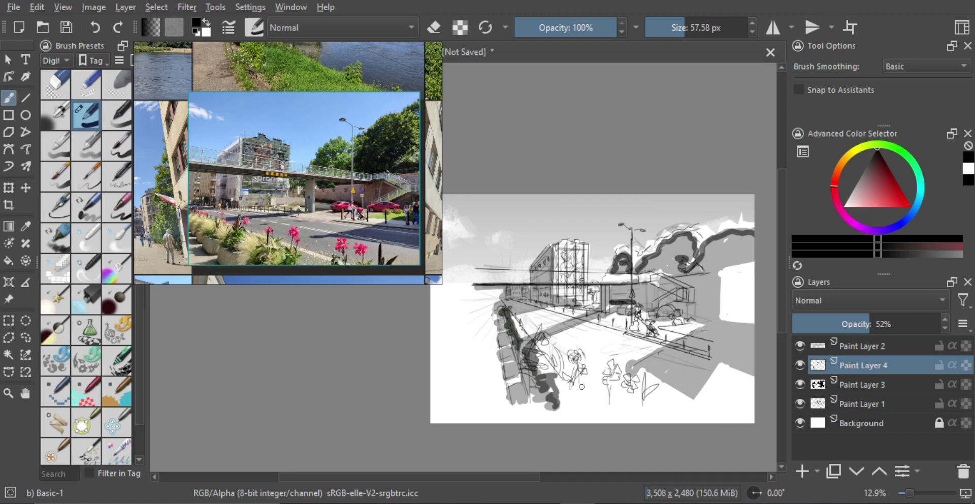
{"action": "left_click_drag", "start_coordinate": [564, 401], "coordinate": [602, 418]}
{"action": "mouse_move", "coordinate": [607, 372]}
{"action": "left_mouse_down"}
{"action": "mouse_move", "coordinate": [607, 381]}
{"action": "mouse_move", "coordinate": [615, 364]}
{"action": "mouse_move", "coordinate": [615, 382]}
{"action": "mouse_move", "coordinate": [632, 397]}
{"action": "mouse_move", "coordinate": [649, 392]}
{"action": "left_mouse_up"}
{"action": "mouse_move", "coordinate": [579, 354]}
{"action": "left_mouse_down"}
{"action": "mouse_move", "coordinate": [570, 389]}
{"action": "mouse_move", "coordinate": [562, 378]}
{"action": "left_mouse_up"}
{"action": "mouse_move", "coordinate": [548, 346]}
{"action": "left_mouse_down"}
{"action": "mouse_move", "coordinate": [541, 338]}
{"action": "mouse_move", "coordinate": [584, 358]}
{"action": "mouse_move", "coordinate": [598, 305]}
{"action": "mouse_move", "coordinate": [595, 331]}
{"action": "left_mouse_up"}
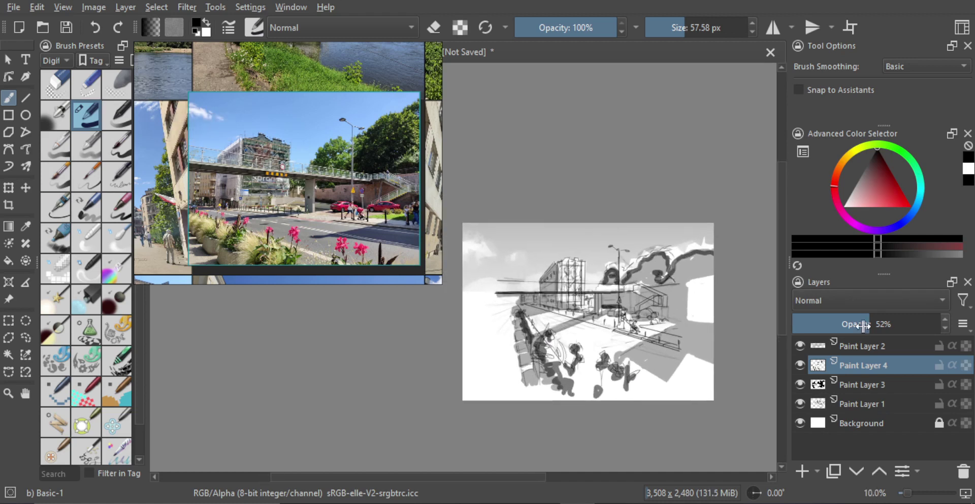
Set Paint Layer 4's opacity to 29%, move it below Paint Layer 3 and toggle Paint Layer 3's visibility off and on.
{"action": "mouse_move", "coordinate": [865, 324]}
{"action": "left_mouse_down"}
{"action": "mouse_move", "coordinate": [833, 330]}
{"action": "mouse_move", "coordinate": [845, 386]}
{"action": "left_mouse_up"}
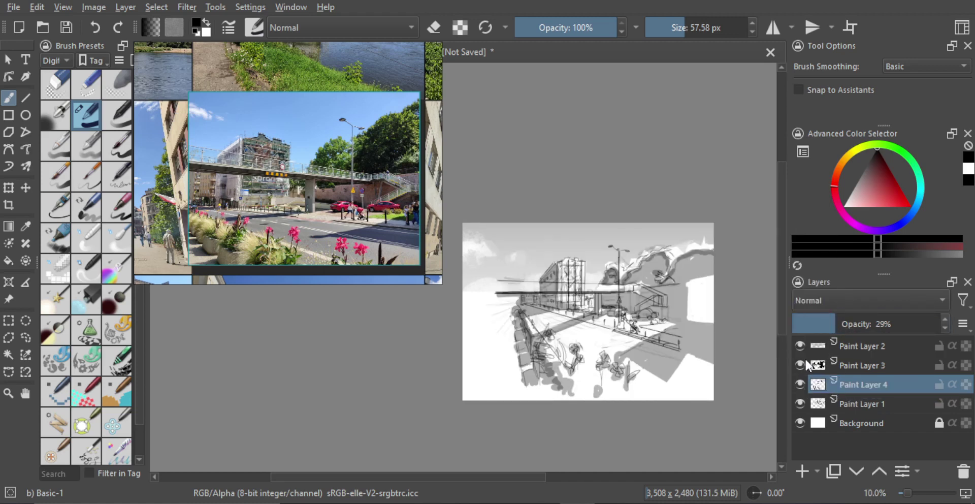
{"action": "left_click", "coordinate": [800, 363]}
{"action": "left_click", "coordinate": [800, 364]}
Set Paint Layer 3's blending mode to Multiply and Paint Layer 4's opacity to 23%.
{"action": "left_click", "coordinate": [848, 366]}
{"action": "left_click", "coordinate": [820, 301]}
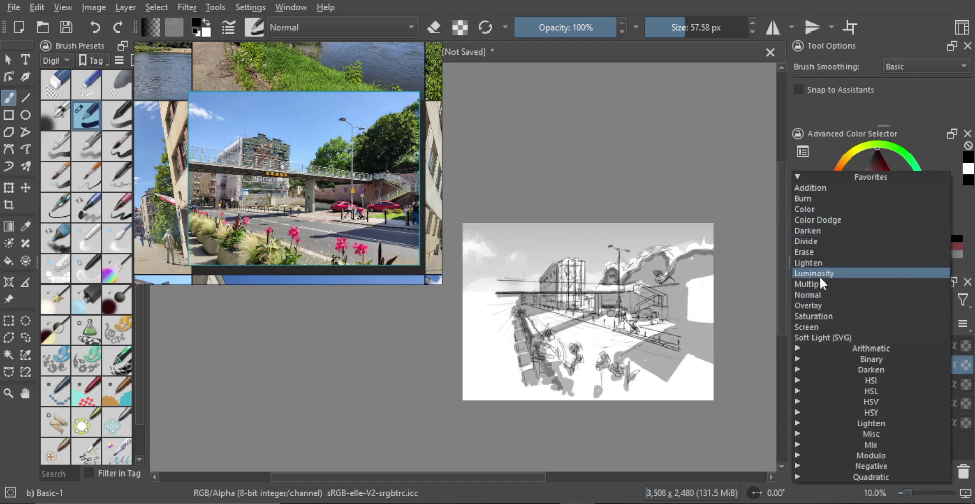
{"action": "left_click", "coordinate": [819, 282]}
{"action": "left_click", "coordinate": [852, 384]}
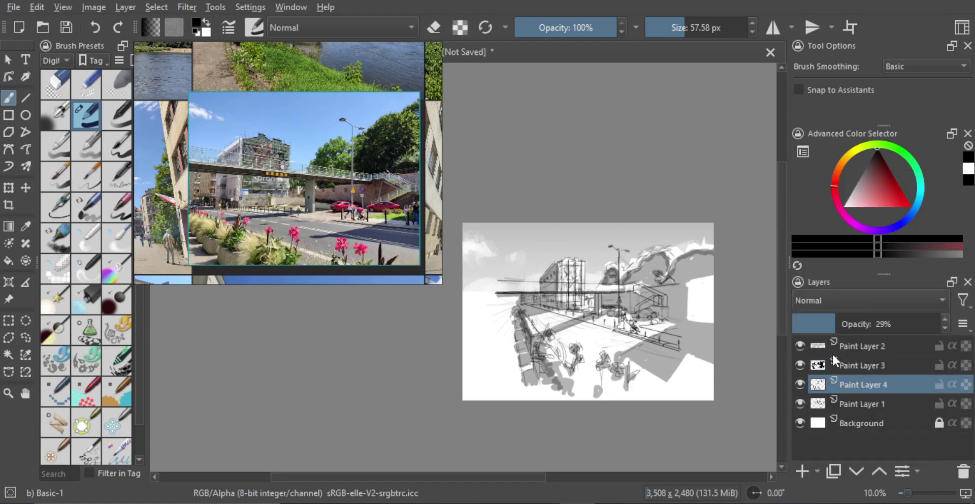
{"action": "left_click", "coordinate": [819, 325]}
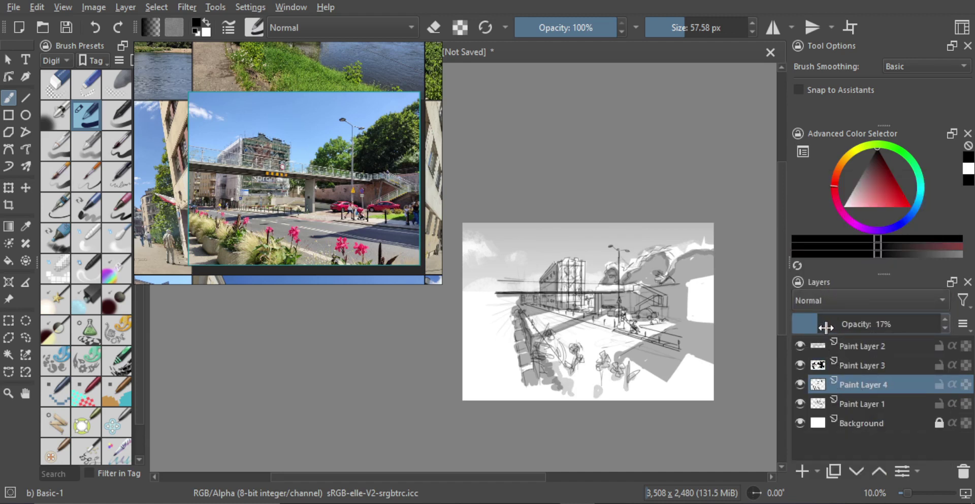
{"action": "left_click", "coordinate": [826, 325]}
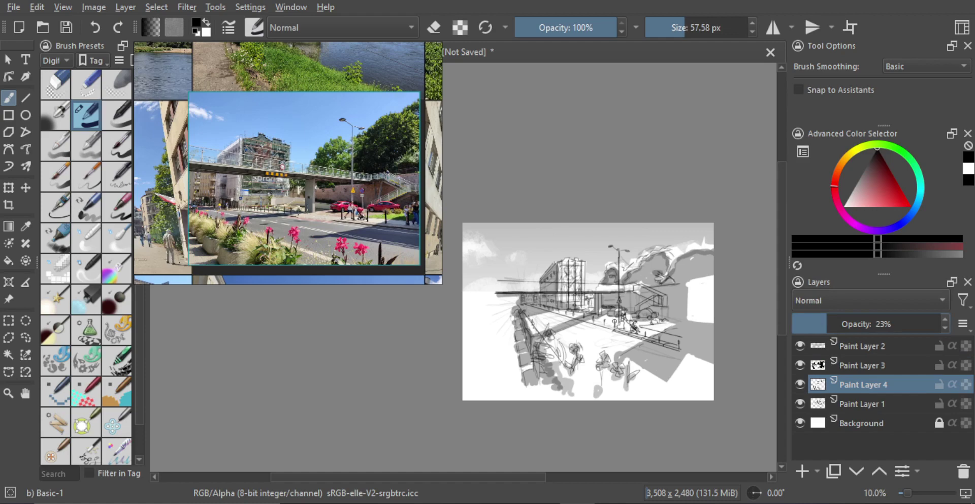